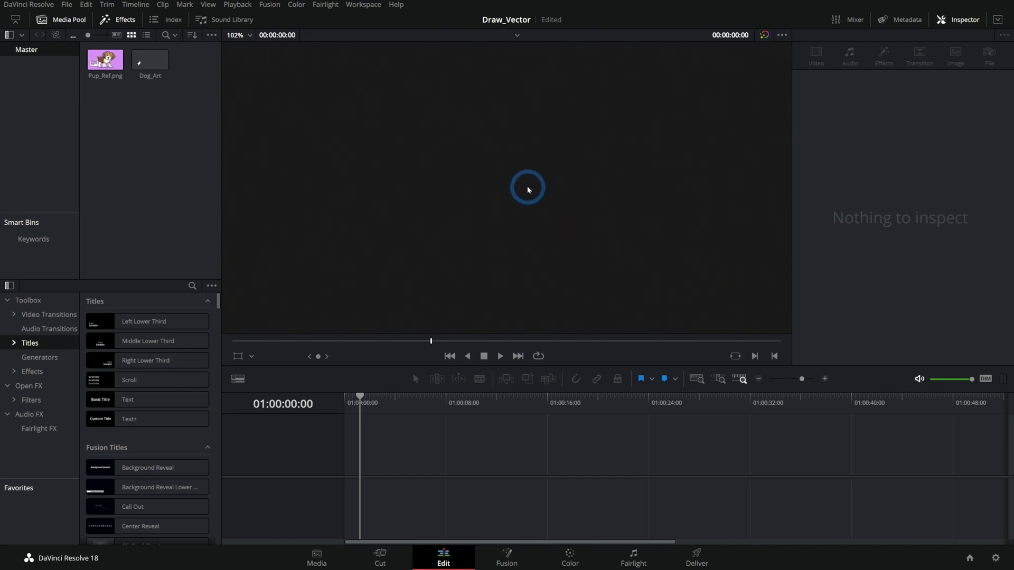
Import the sketch image Concept1.png into the Master bin and load it in the viewer
click(647, 418)
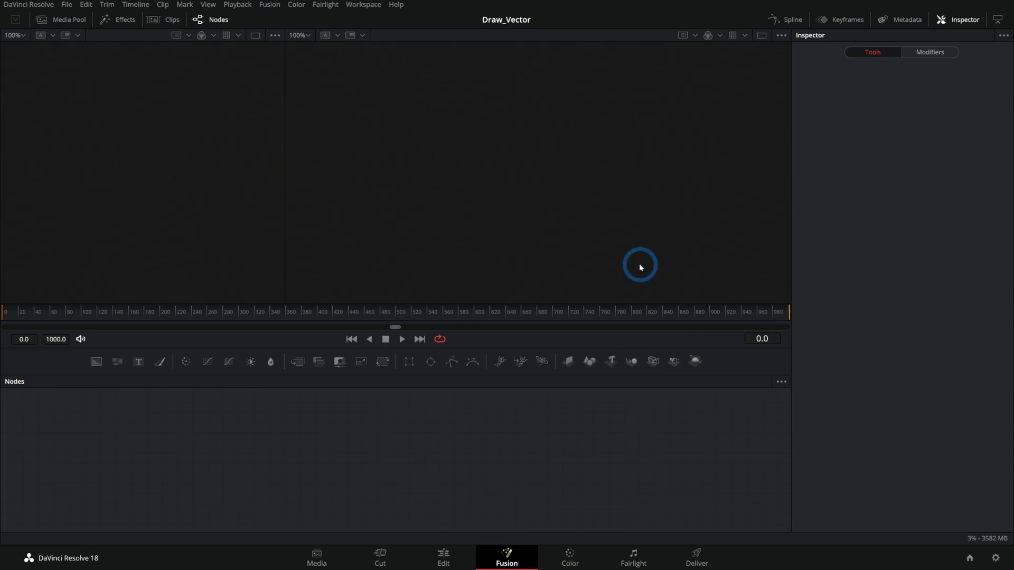
click(444, 555)
right_click(135, 130)
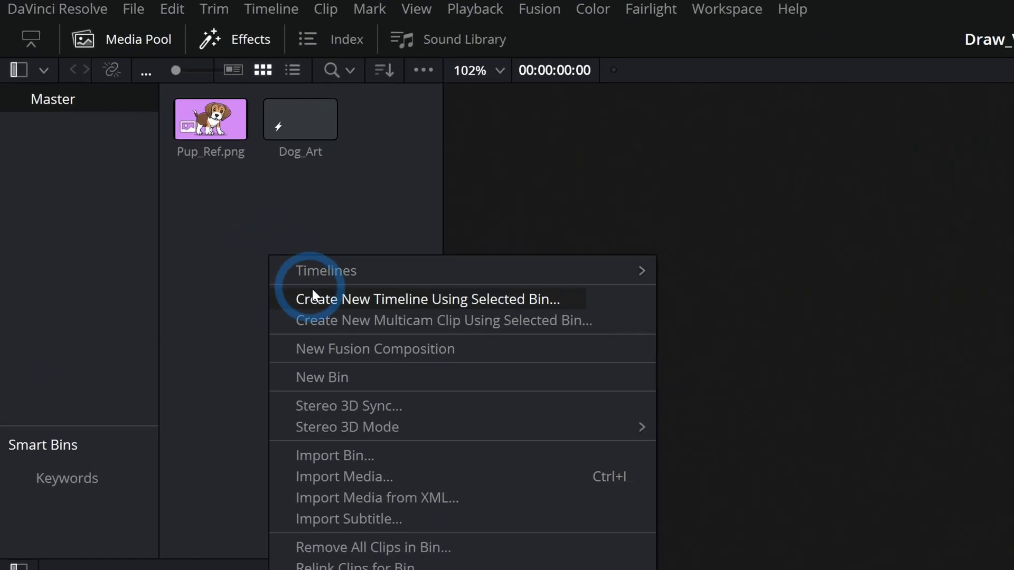
click(172, 238)
double_click(534, 68)
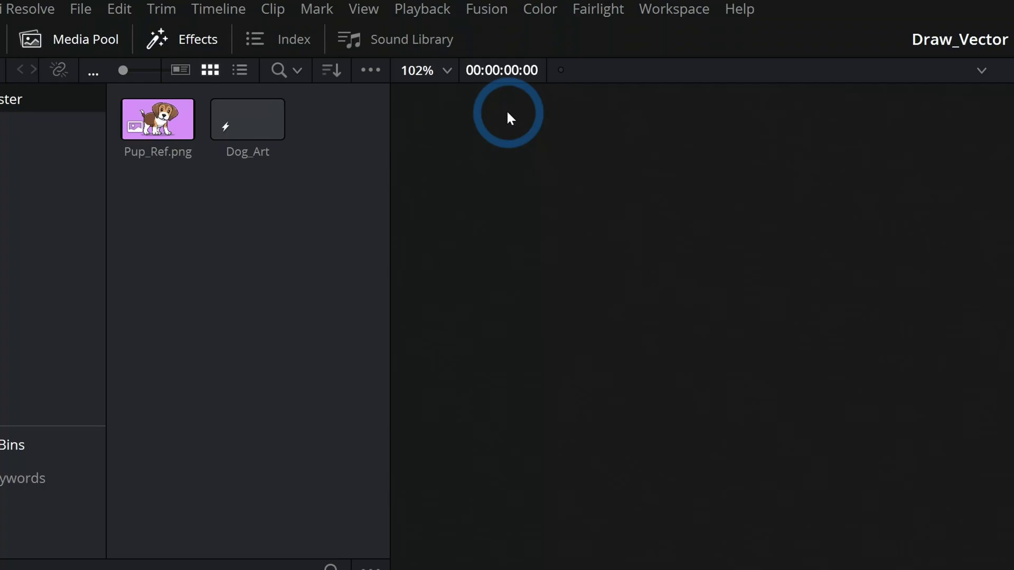
double_click(386, 130)
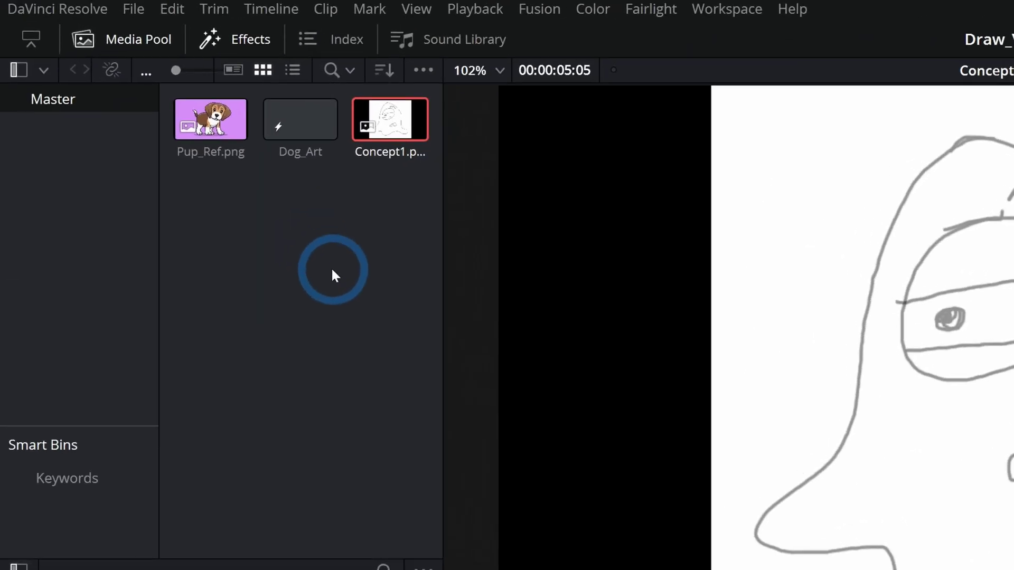
Create a five-second, 24 fps Fusion composition clip named Fusion Composition 1 and open it for node editing
right_click(144, 129)
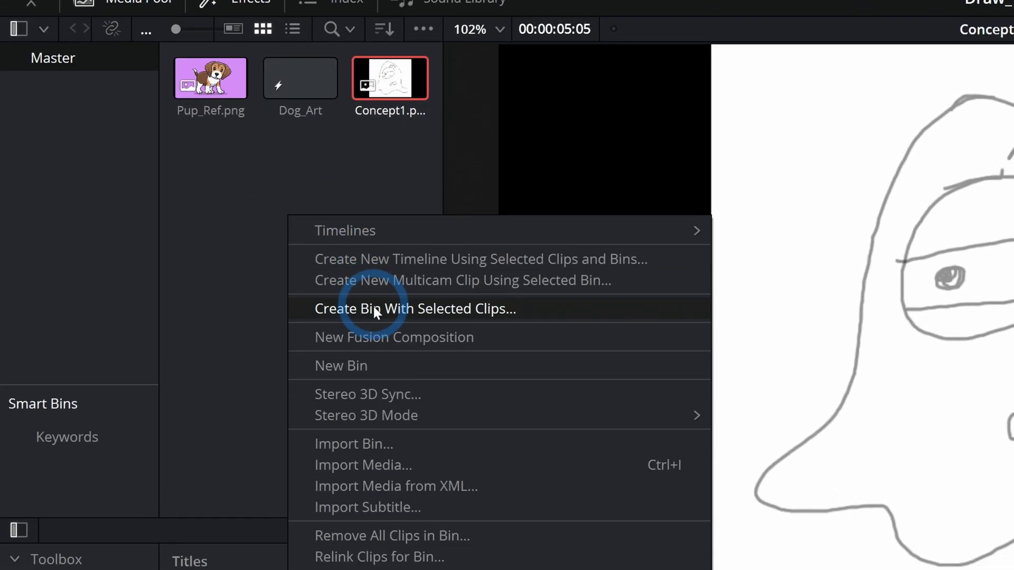
click(392, 379)
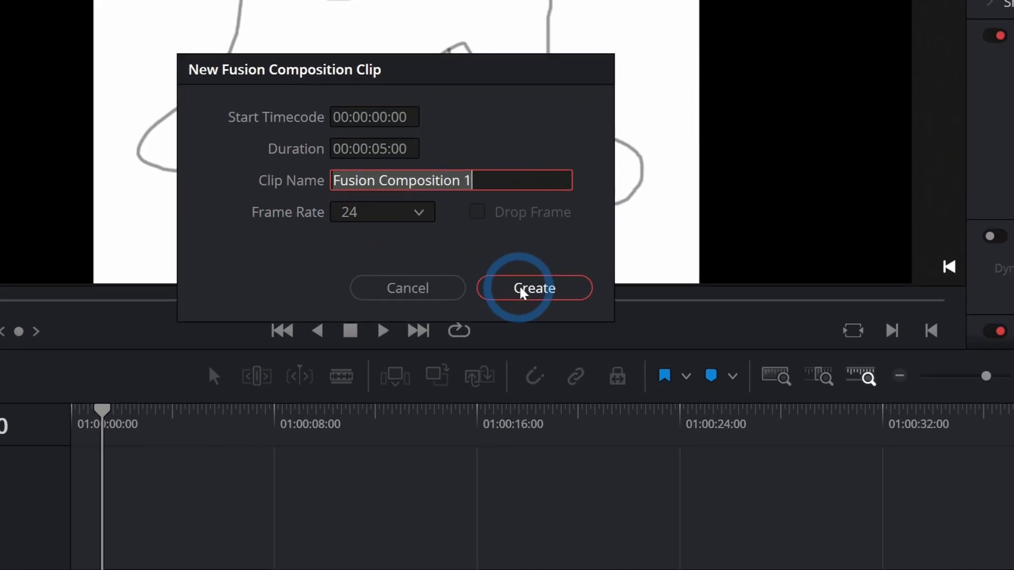
click(752, 377)
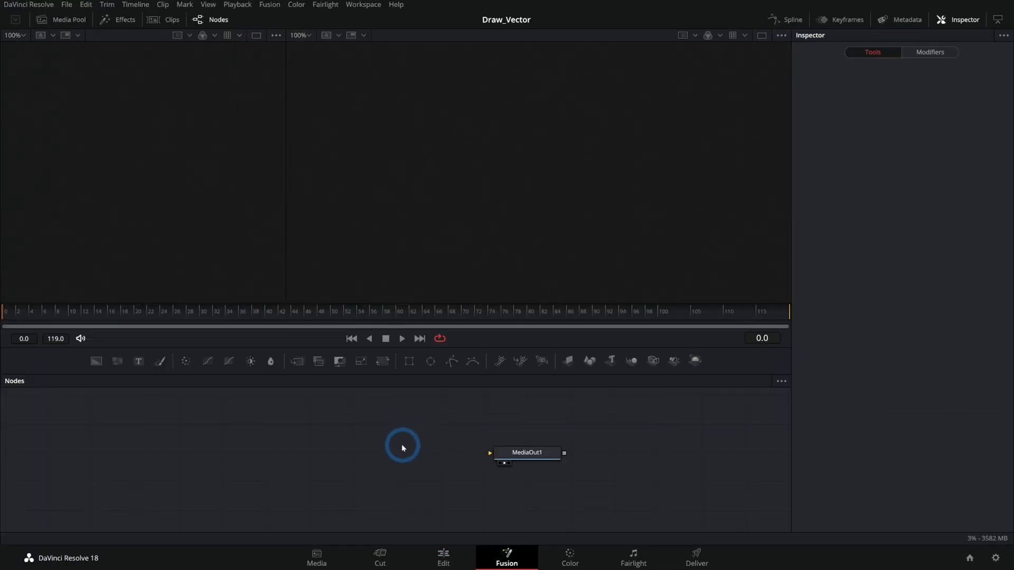
Add a Background node, connect it to MediaOut1, and show MediaOut1 in the larger viewer
scroll(402, 448, up, 2)
drag(108, 362, 576, 464)
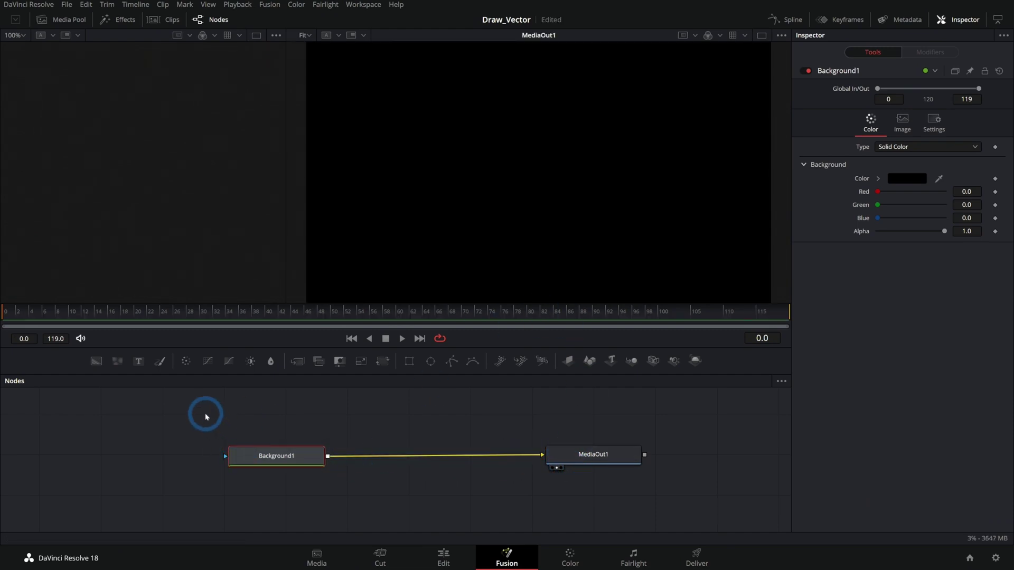
drag(204, 413, 686, 488)
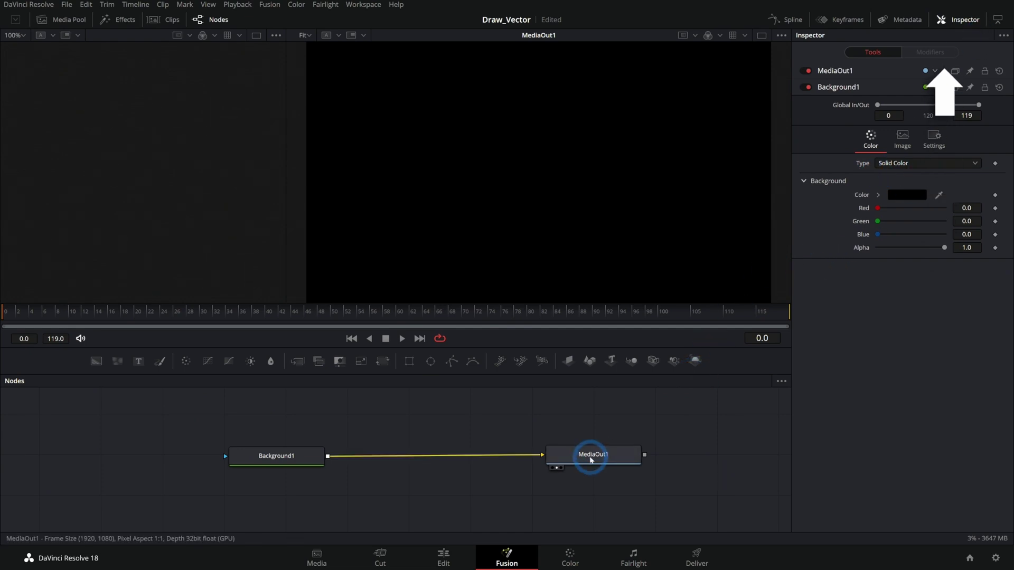
drag(603, 430, 578, 487)
click(498, 431)
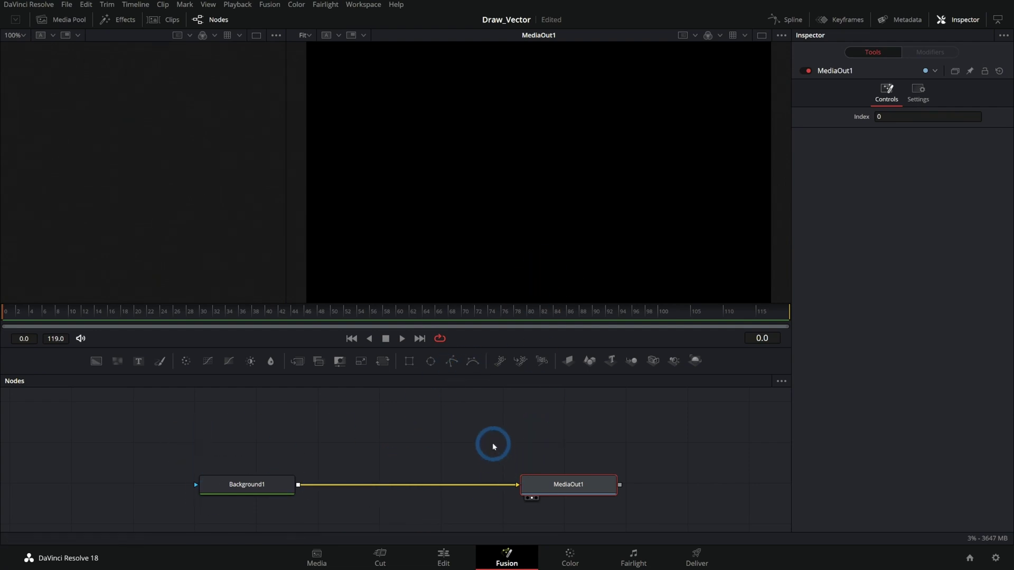
Set the Background1 node's solid color to light gray, #b2b2b2
click(258, 483)
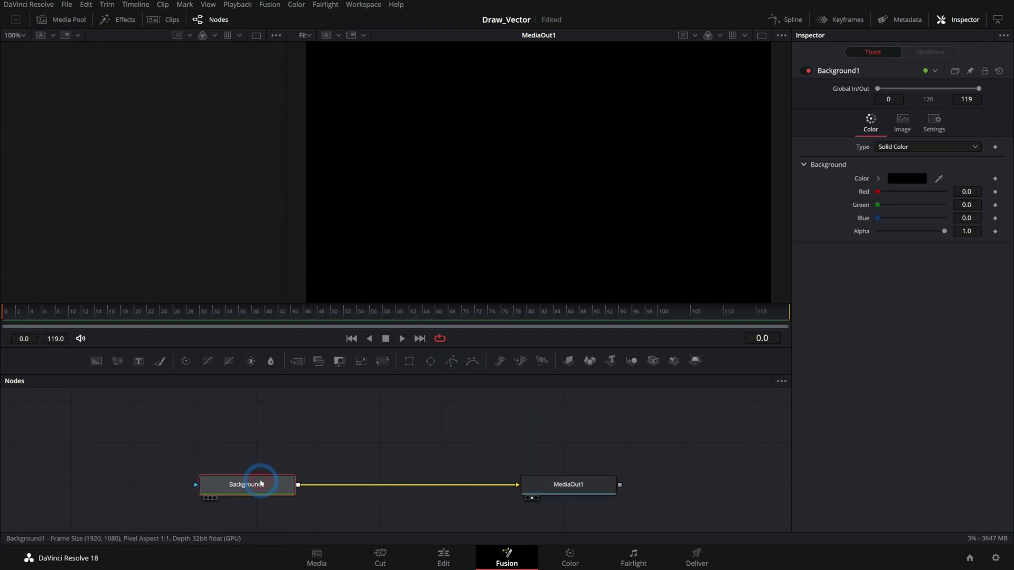
click(912, 182)
click(628, 226)
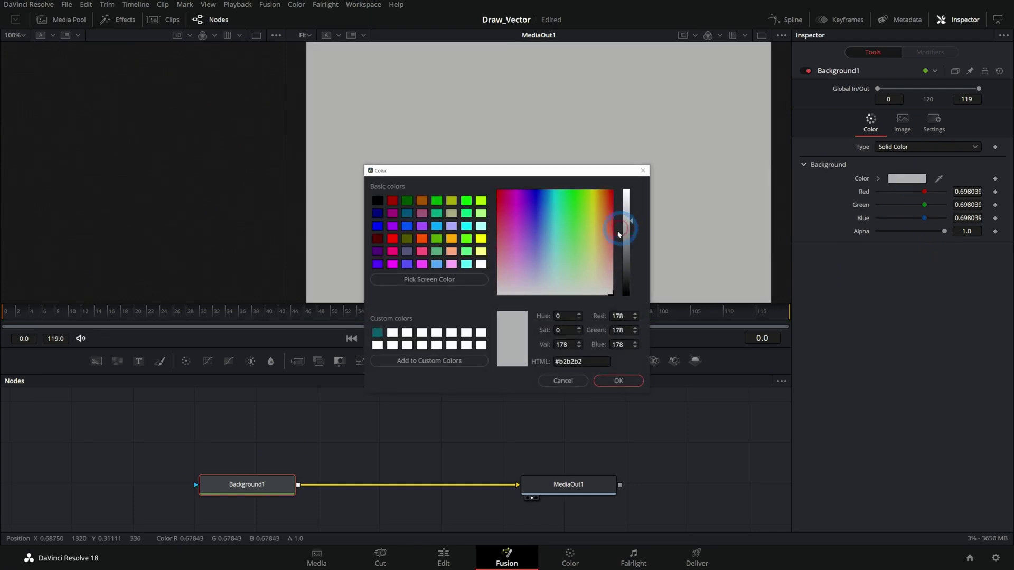
click(617, 379)
Add Concept1.png to the node graph as a reference shown in the smaller viewer, keeping its node unconnected and away from the main flow
drag(424, 412, 393, 431)
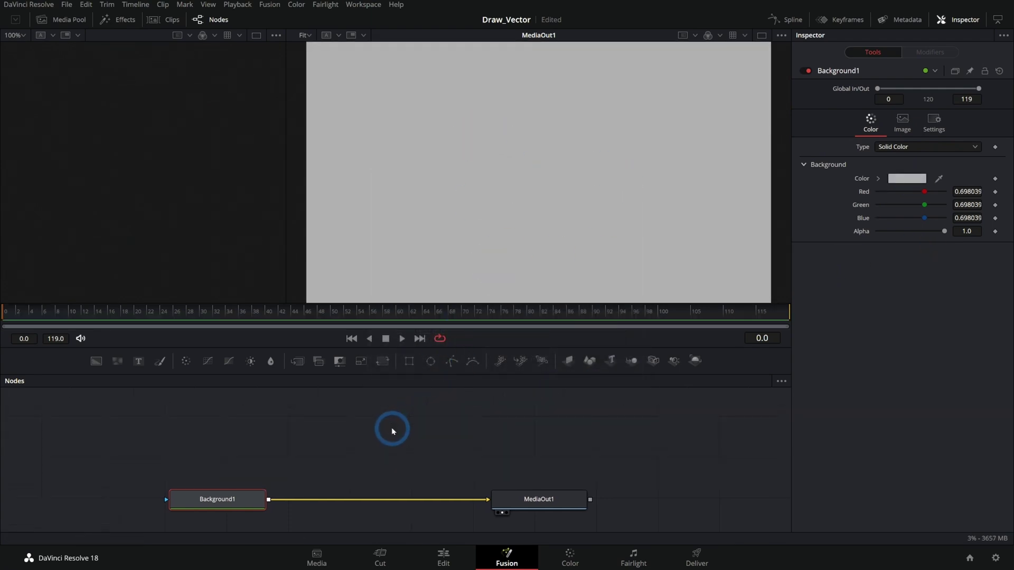
click(389, 437)
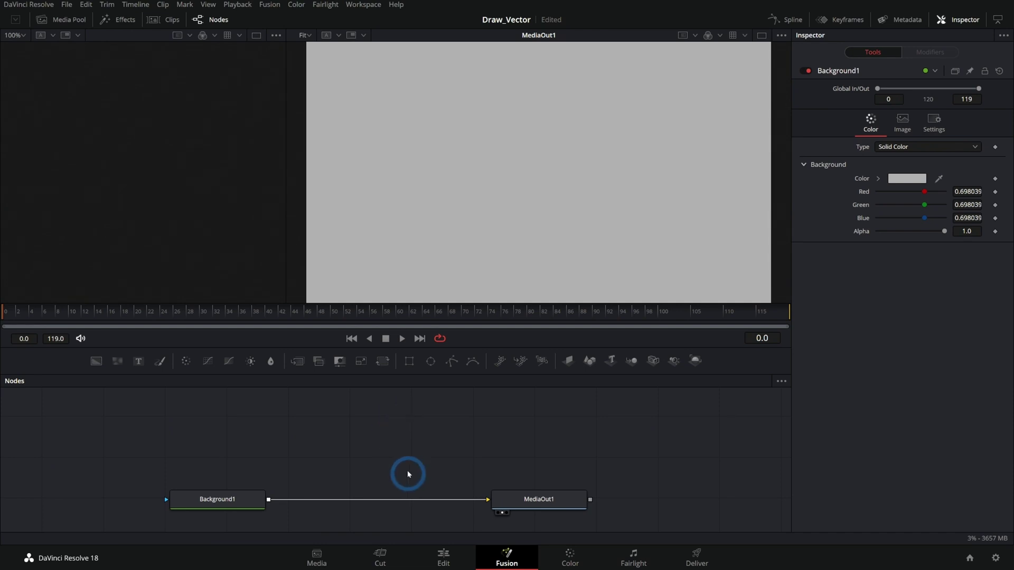
click(62, 19)
drag(195, 60, 346, 425)
click(63, 20)
click(356, 440)
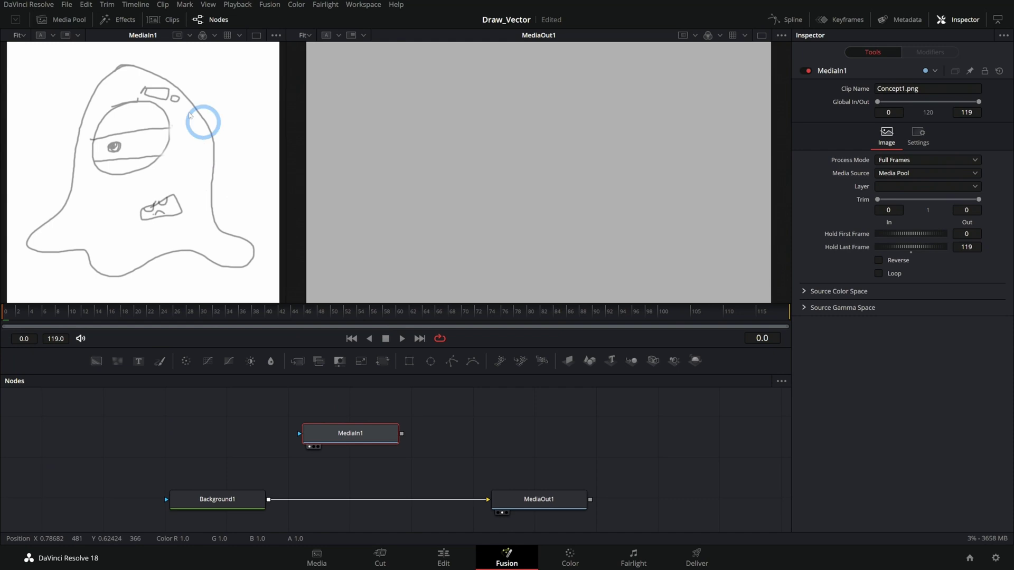
drag(376, 436, 79, 412)
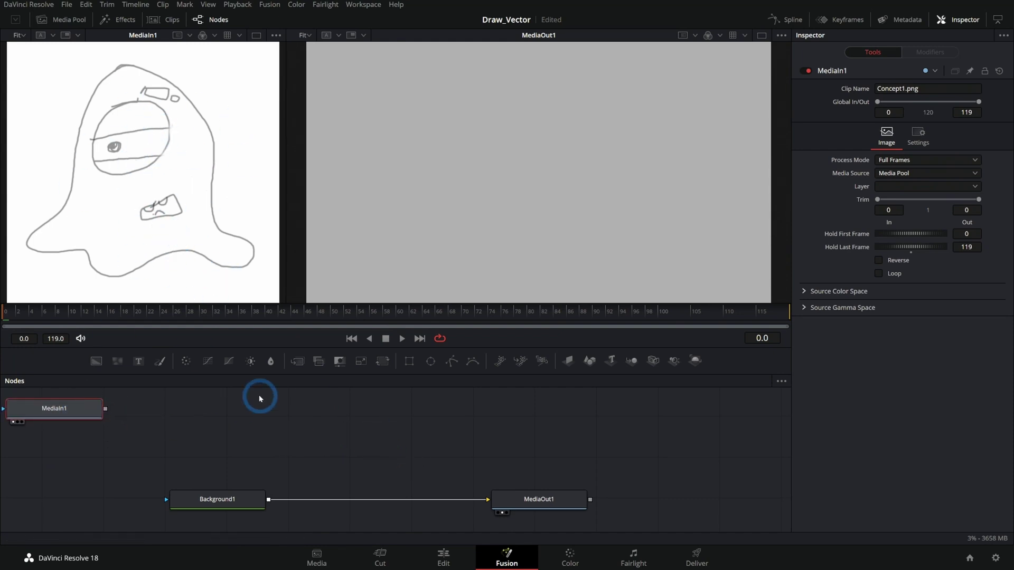
click(305, 443)
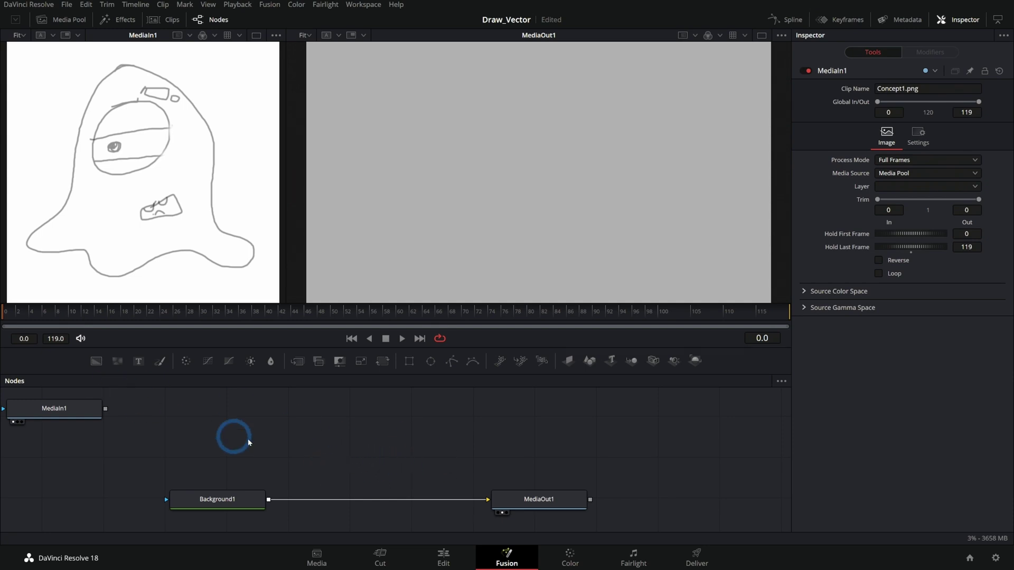
Add a second Background node above the main flow and color it green, about 0.263 red, 0.6 green, 0.227 blue
drag(97, 363, 317, 458)
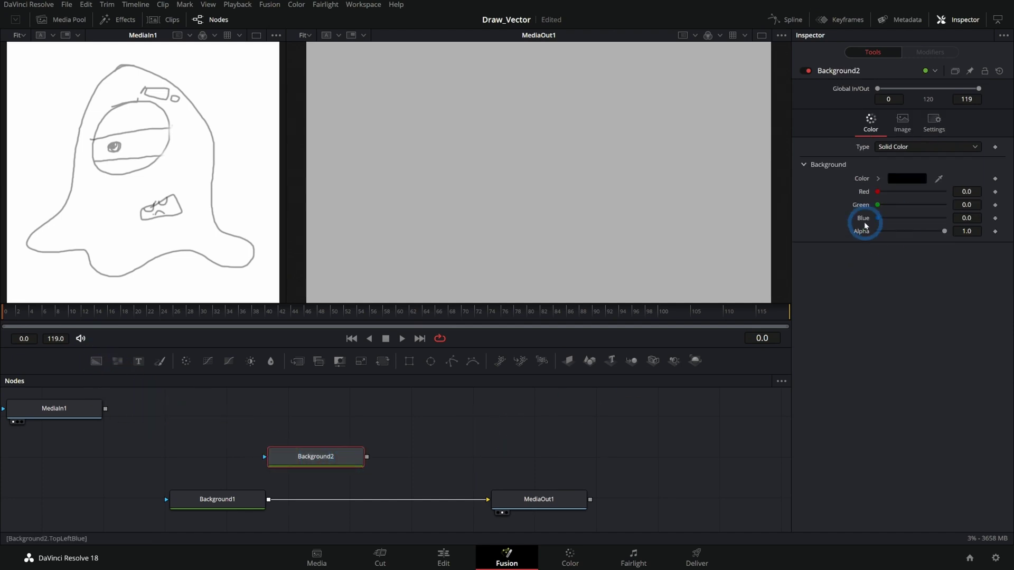
click(904, 180)
click(576, 228)
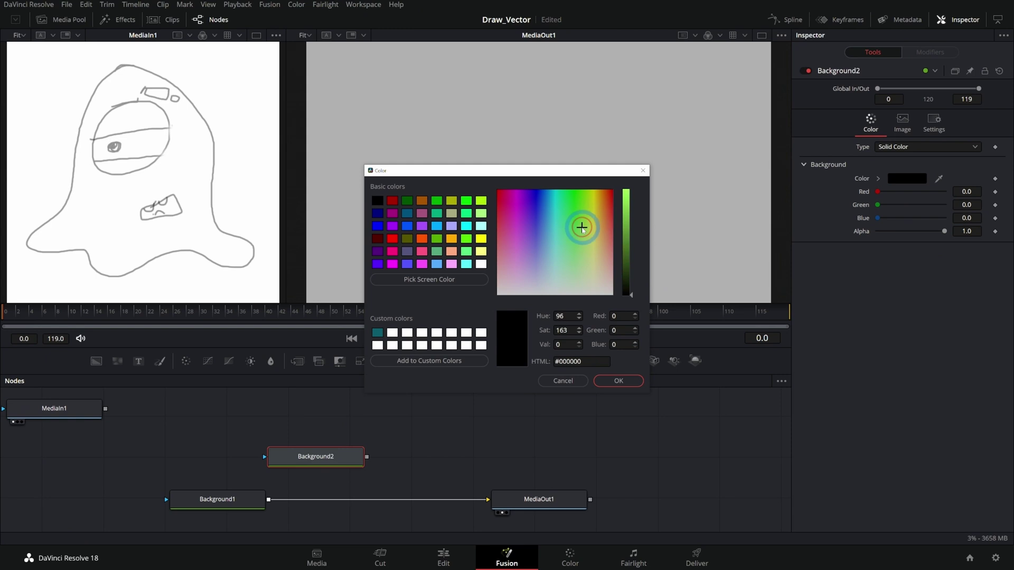
click(628, 232)
click(618, 381)
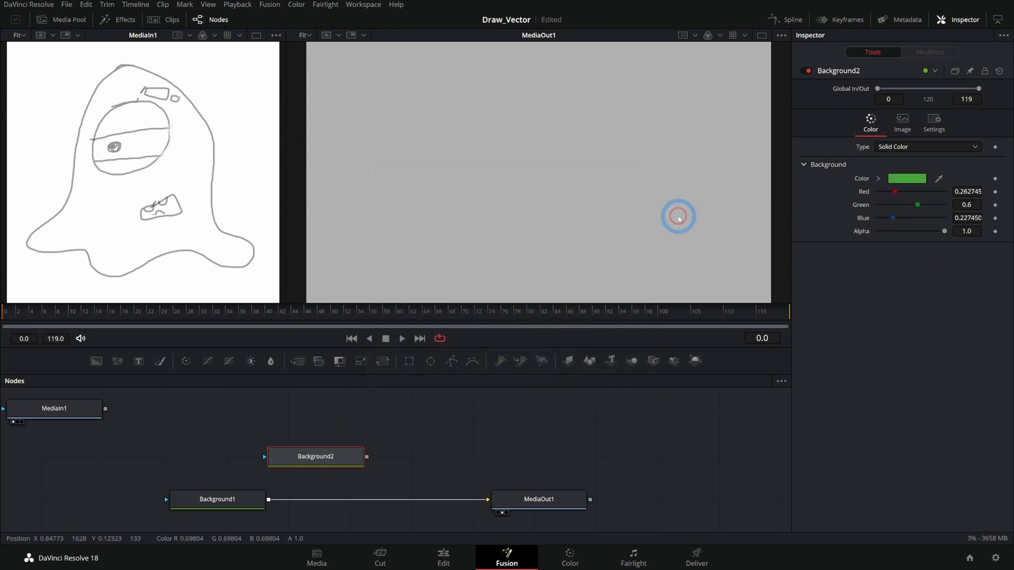
Merge the green background over Background1, align its node above the merge, and rename it GREEN
drag(367, 457, 267, 497)
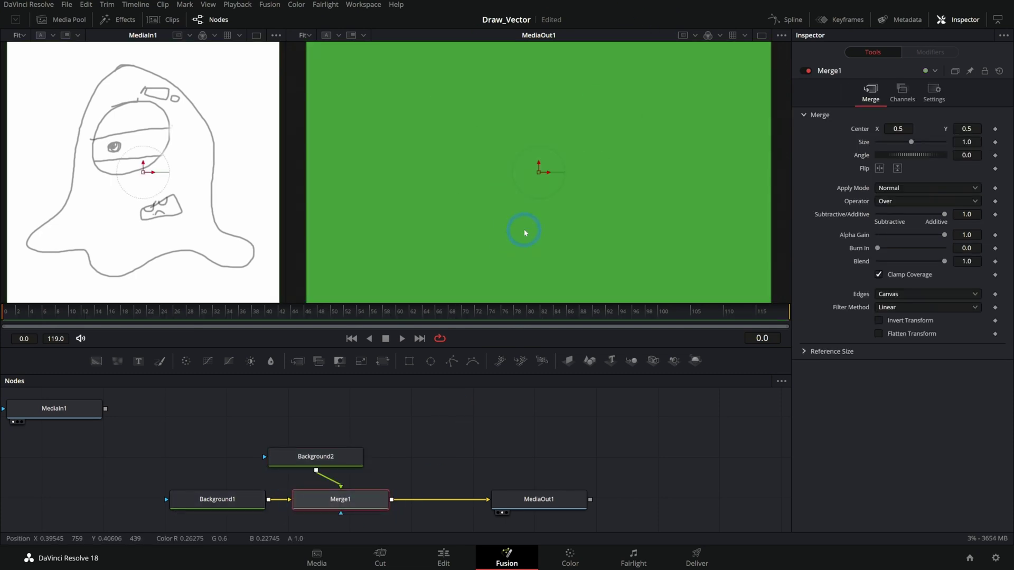
drag(332, 463, 358, 461)
key(F2)
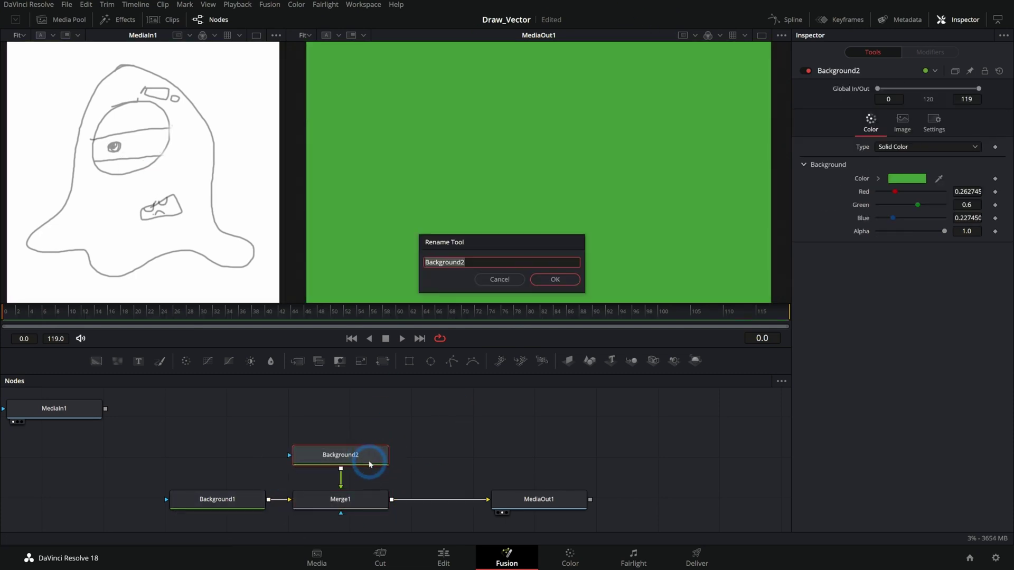
text(GREEN)
key(Return)
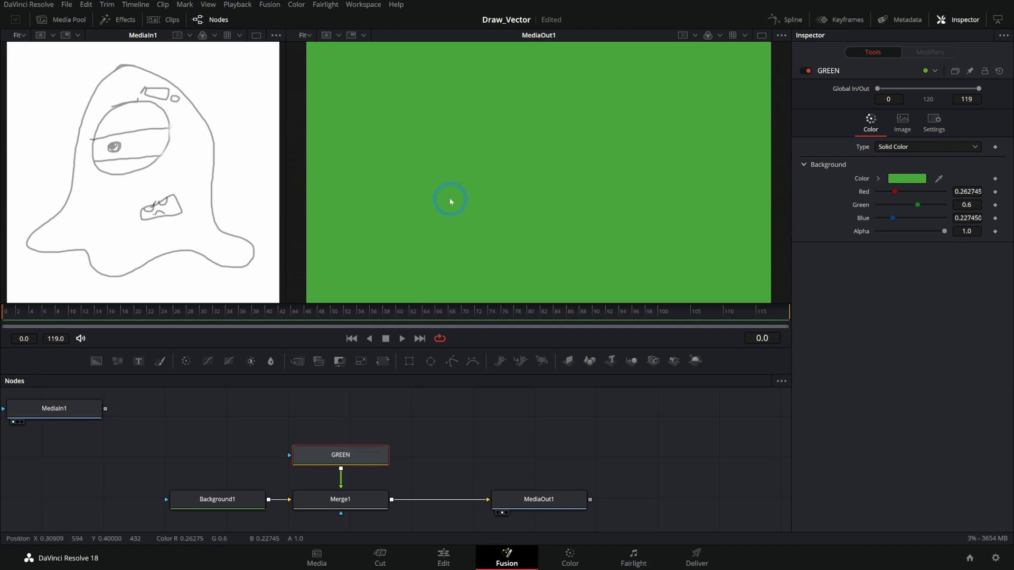
Add a Polygon mask to the GREEN node and draw a closed, curved ghost-like body outline with a wavy base, following the sketch
drag(509, 434, 498, 425)
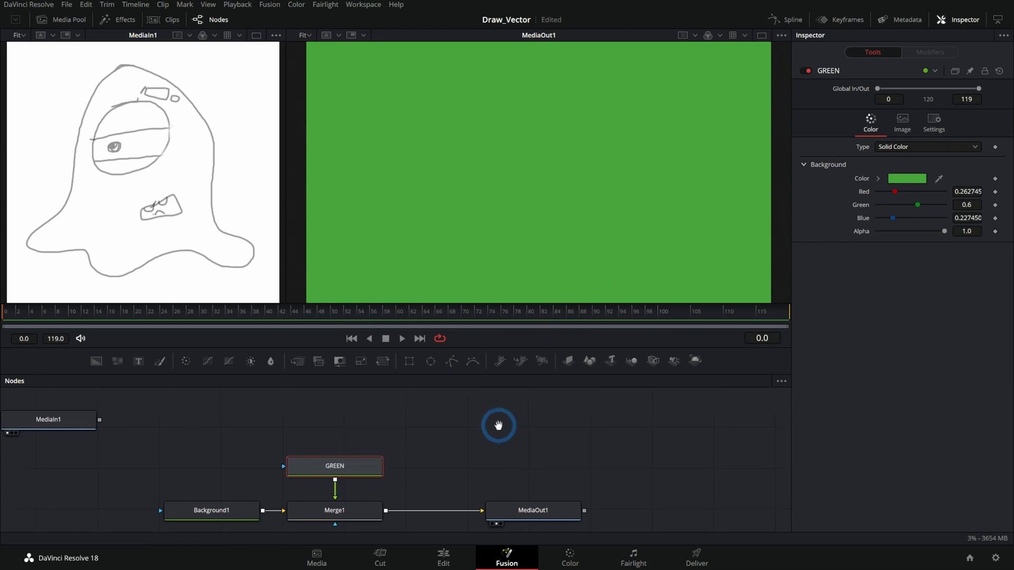
drag(453, 361, 363, 461)
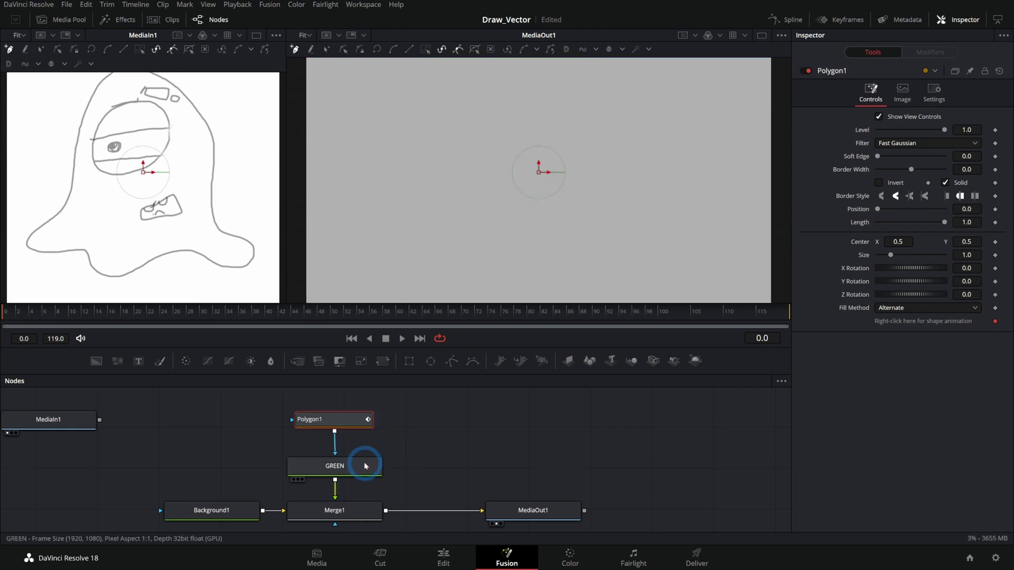
click(536, 217)
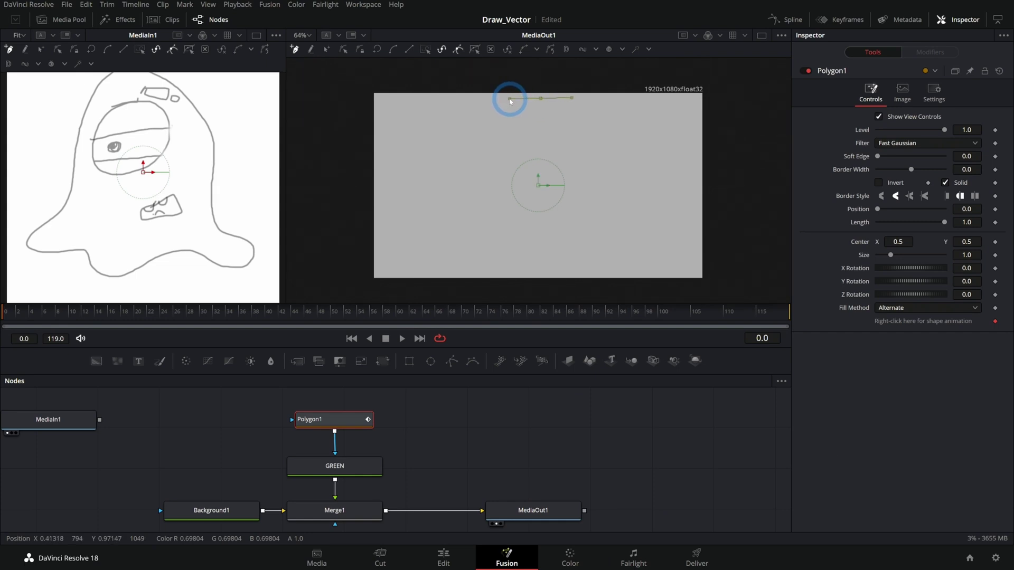
drag(495, 150, 500, 182)
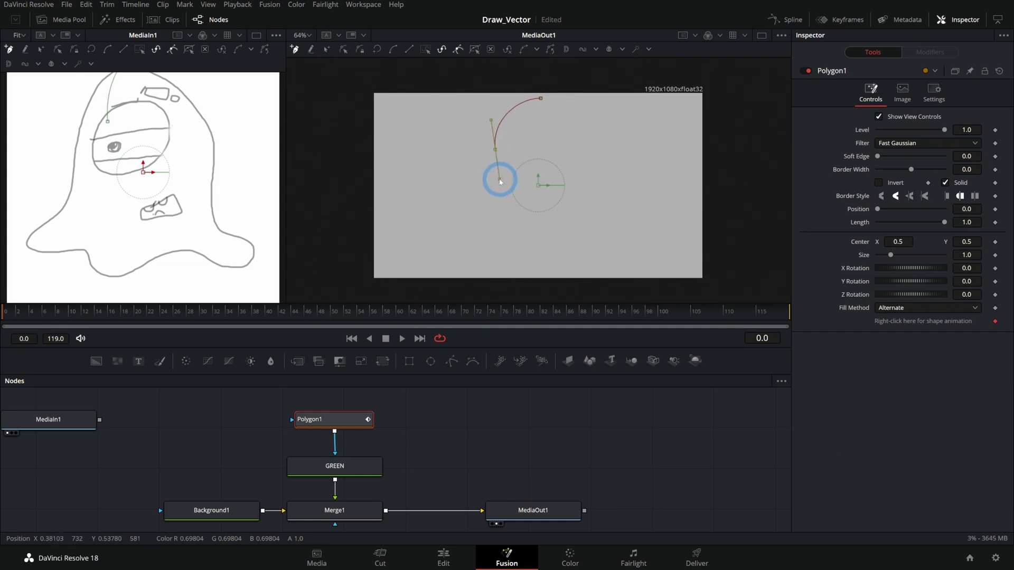
click(496, 213)
drag(469, 248, 477, 257)
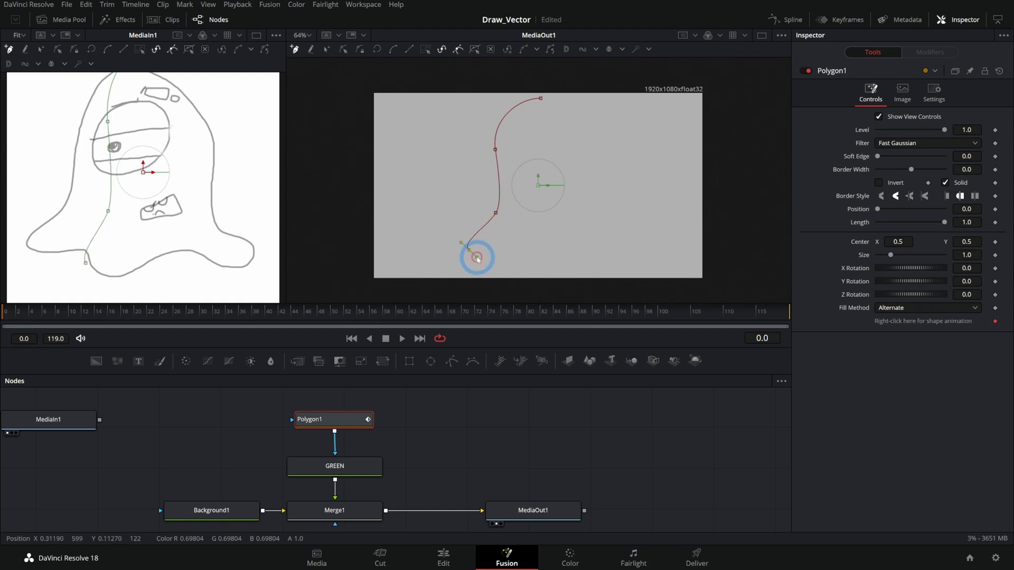
click(531, 246)
click(585, 258)
click(622, 239)
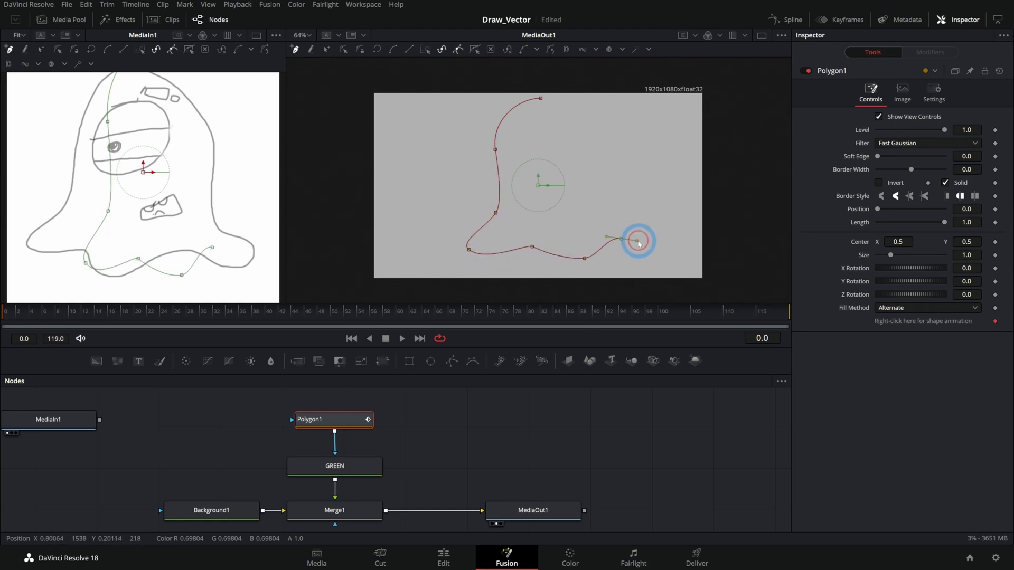
click(659, 253)
drag(647, 205, 628, 194)
drag(606, 135, 597, 117)
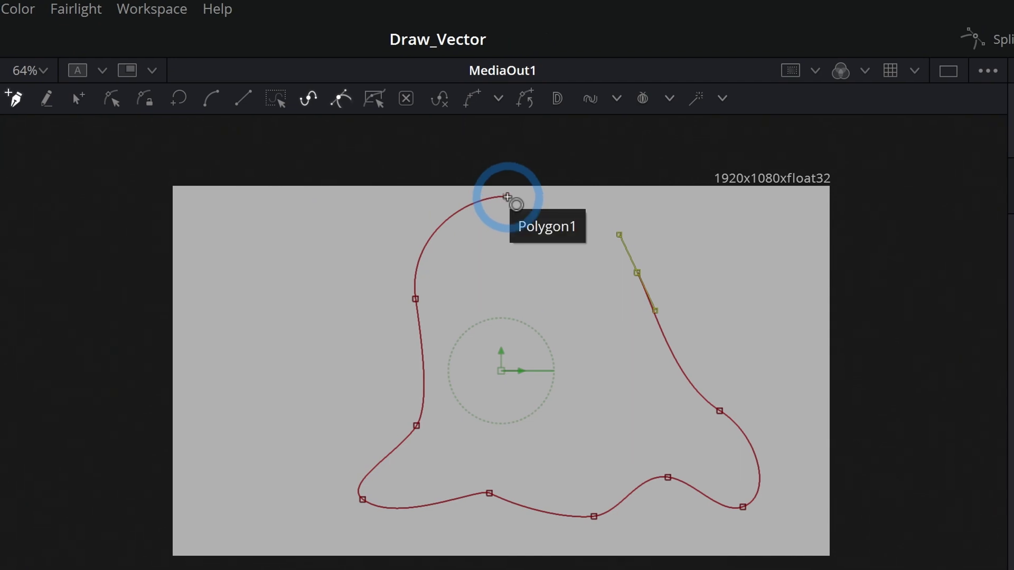
drag(507, 197, 534, 202)
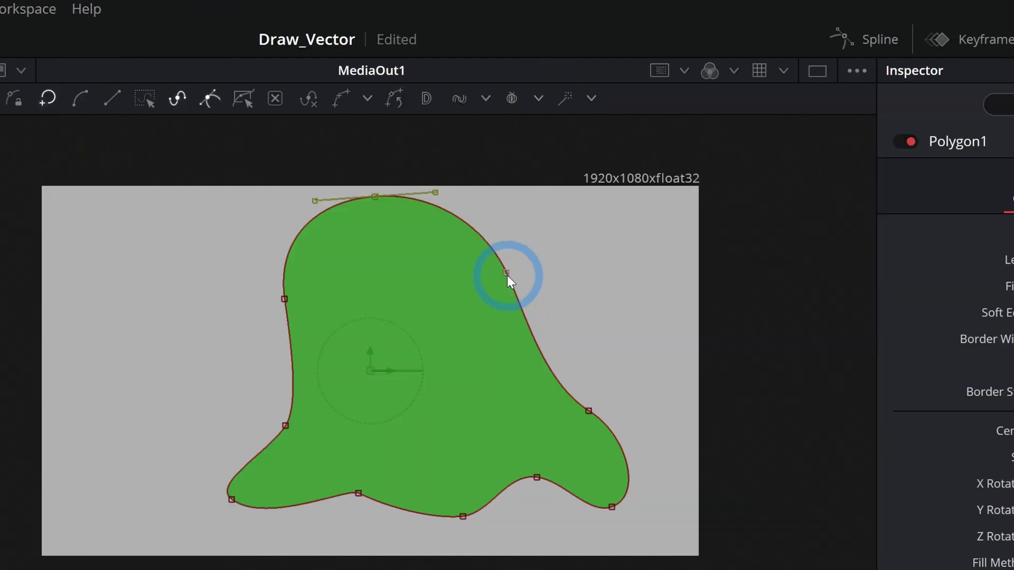
Reposition the body polygon's points and curve handles to make a smoother, more symmetrical outline
drag(726, 274, 686, 323)
drag(504, 287, 511, 281)
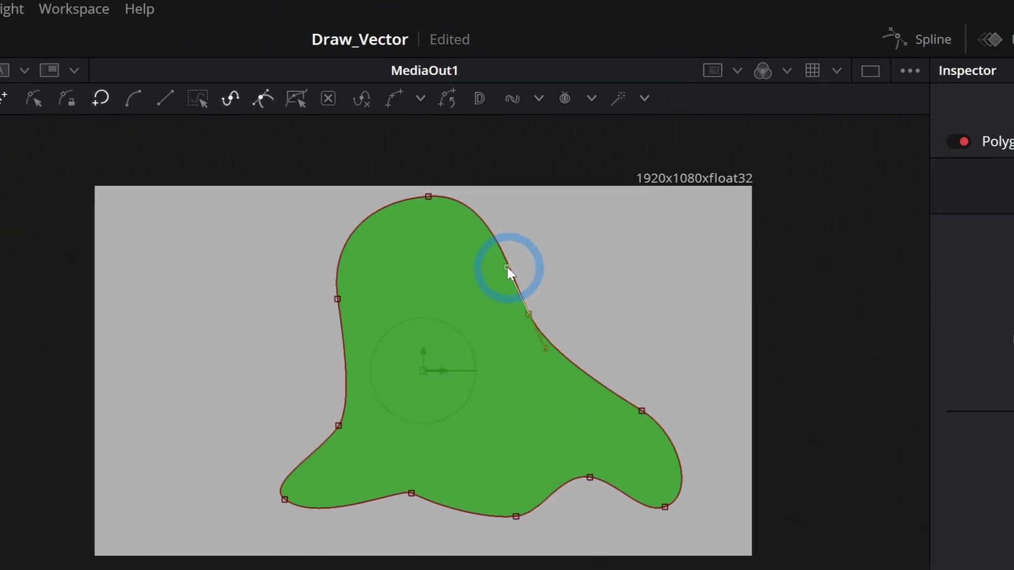
drag(491, 231, 503, 227)
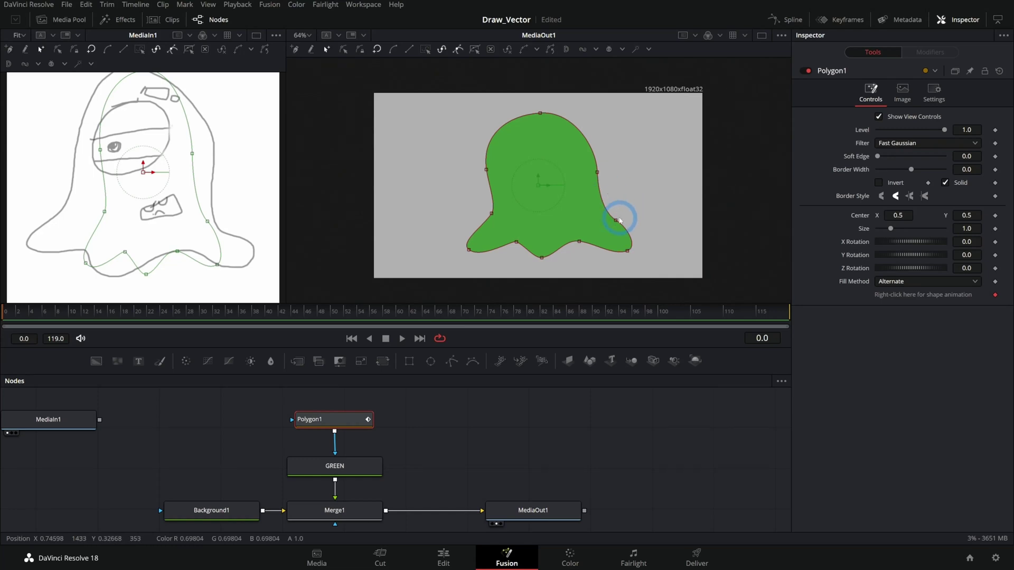
Move the MediaOut1 node farther along the flow, add another Background node in the freed space, and color it off-white, #eeeeee
click(550, 510)
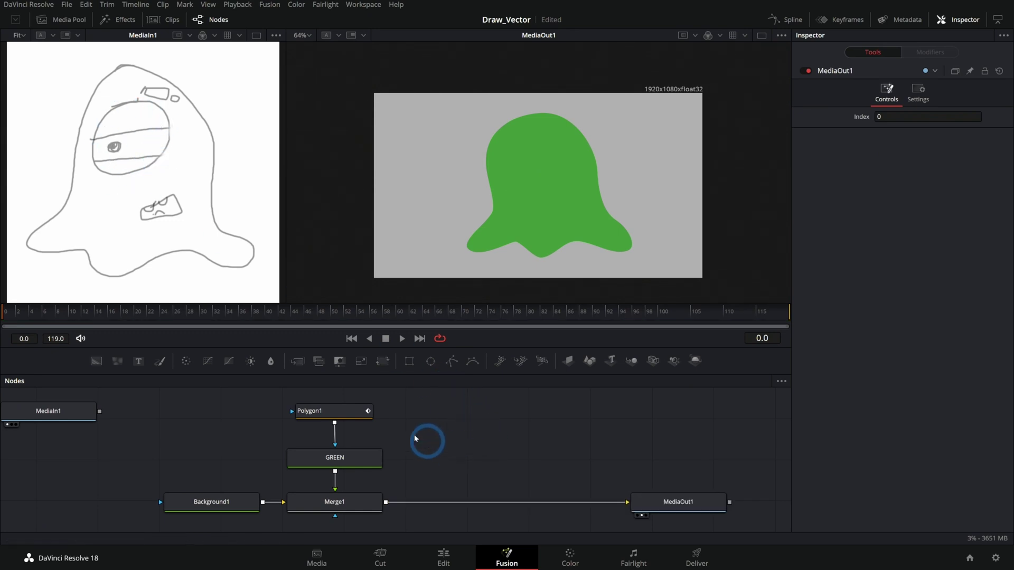
drag(105, 364, 461, 459)
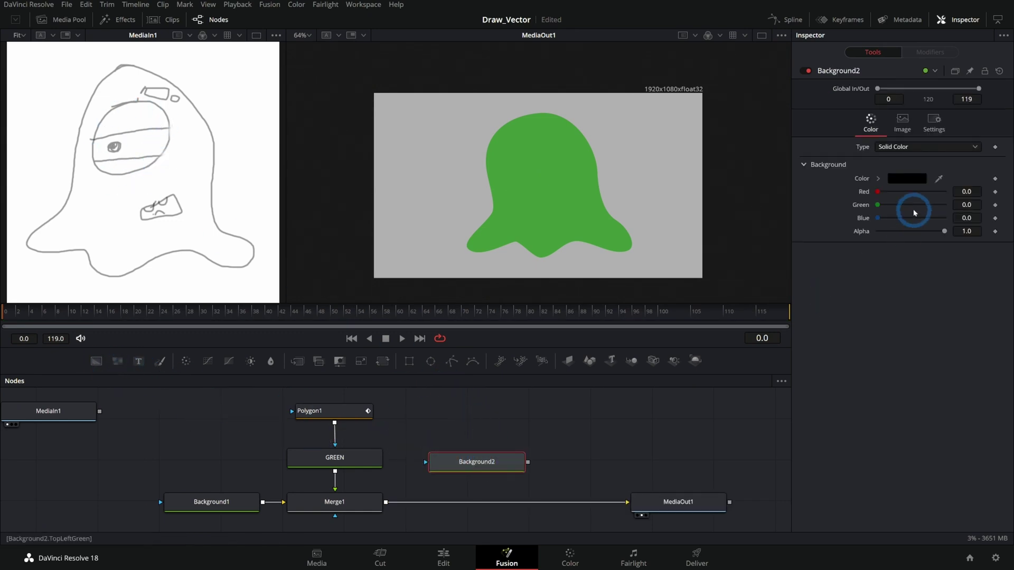
click(911, 185)
click(628, 197)
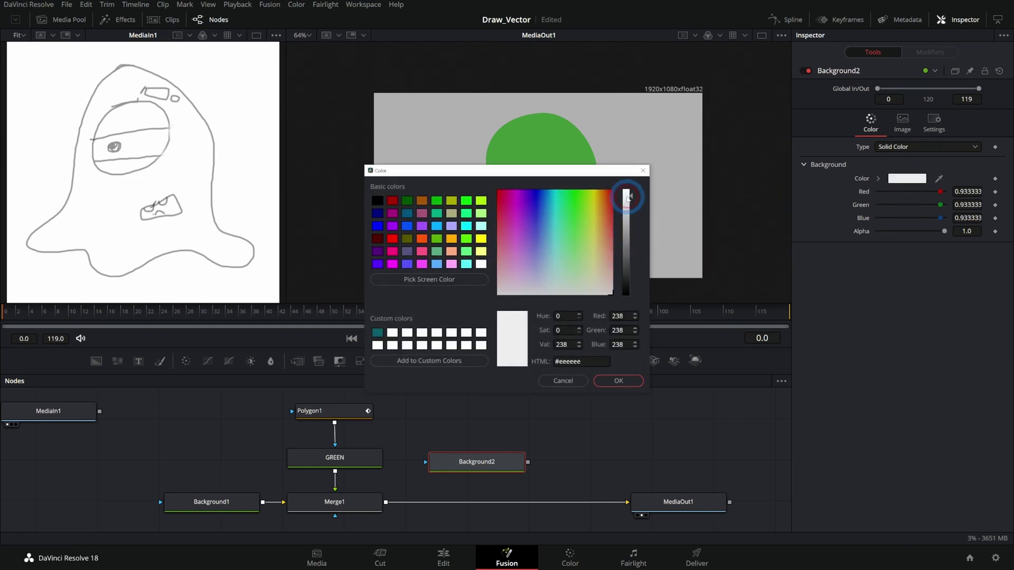
click(622, 384)
Rename the off-white Background node WHITE
click(509, 463)
key(F2)
text(WHIRT)
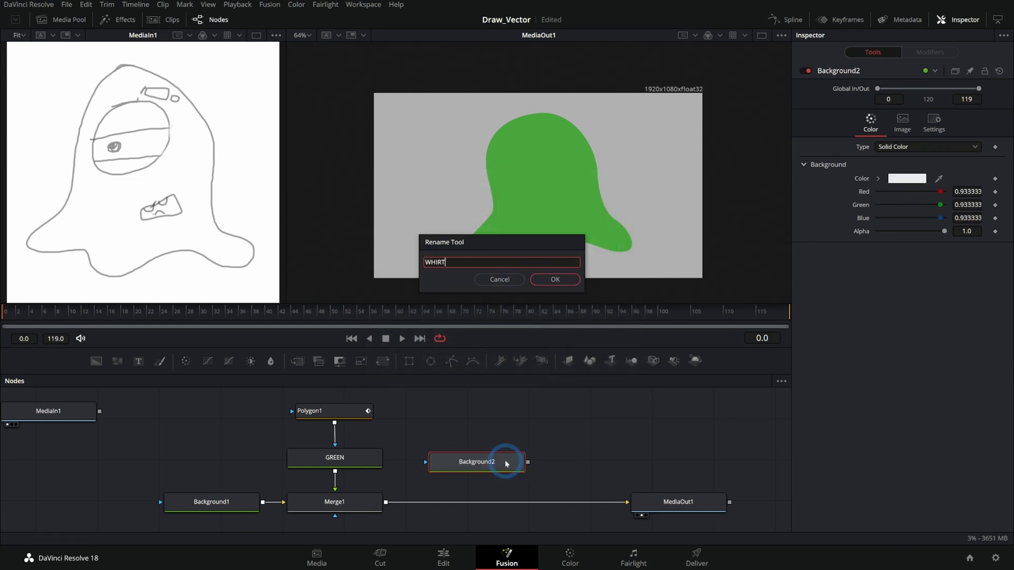
key(BackSpace)
key(BackSpace)
text(TE)
key(Return)
Merge WHITE over the body and mask it with an ellipse about 0.169 wide and high, placed as the eye at about 0.492, 0.58
drag(528, 462, 386, 504)
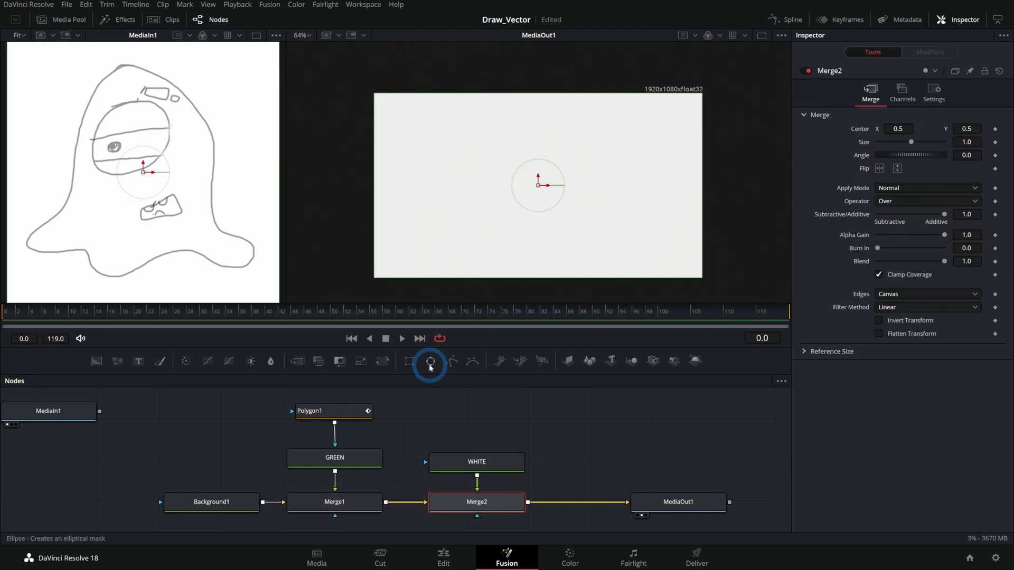
drag(431, 363, 495, 463)
drag(596, 127, 536, 171)
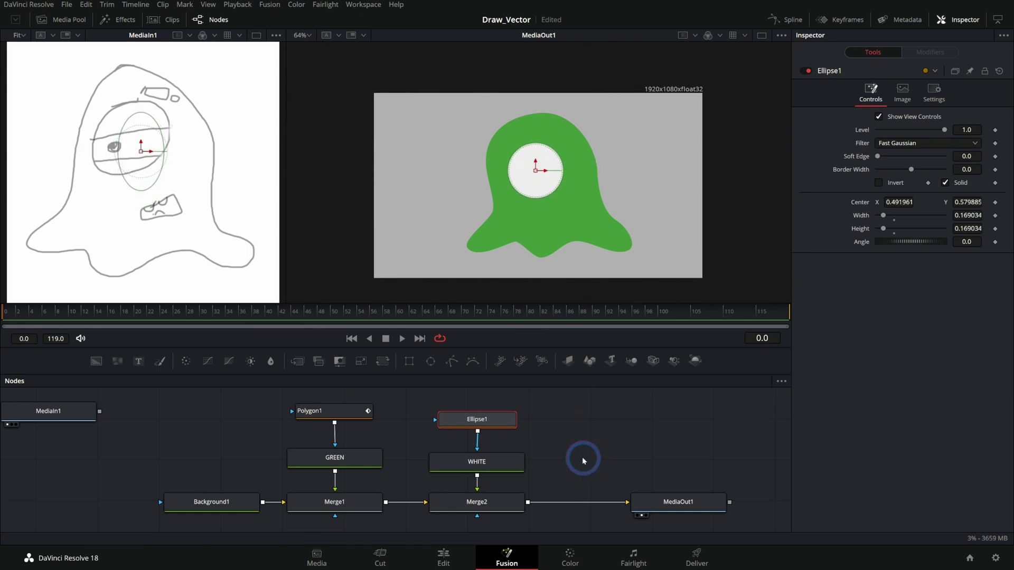
Make room before MediaOut1, add another Background node with the default black color, and rename it BLACK
drag(584, 461, 373, 457)
drag(492, 506, 567, 506)
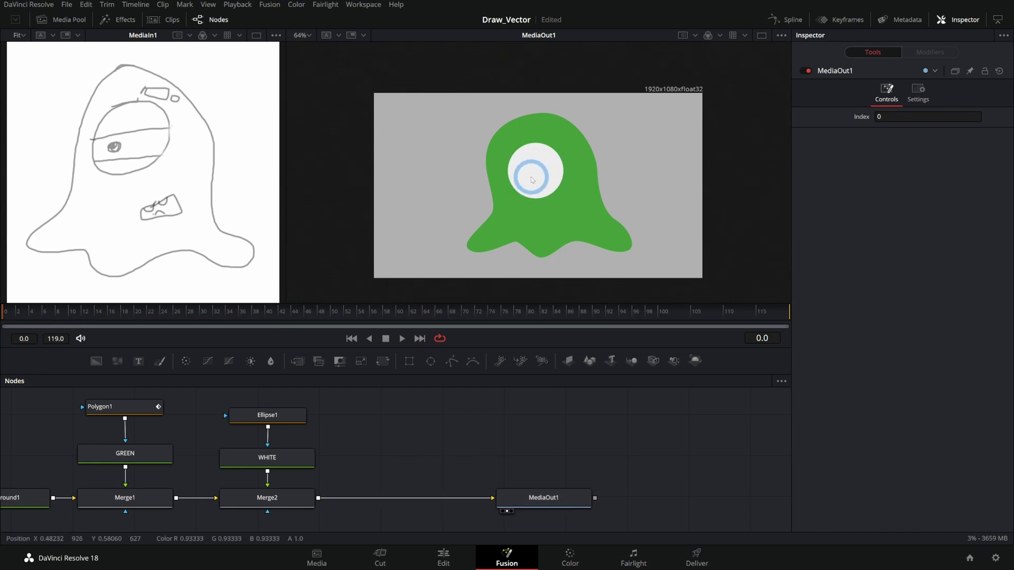
drag(356, 442, 400, 461)
key(F2)
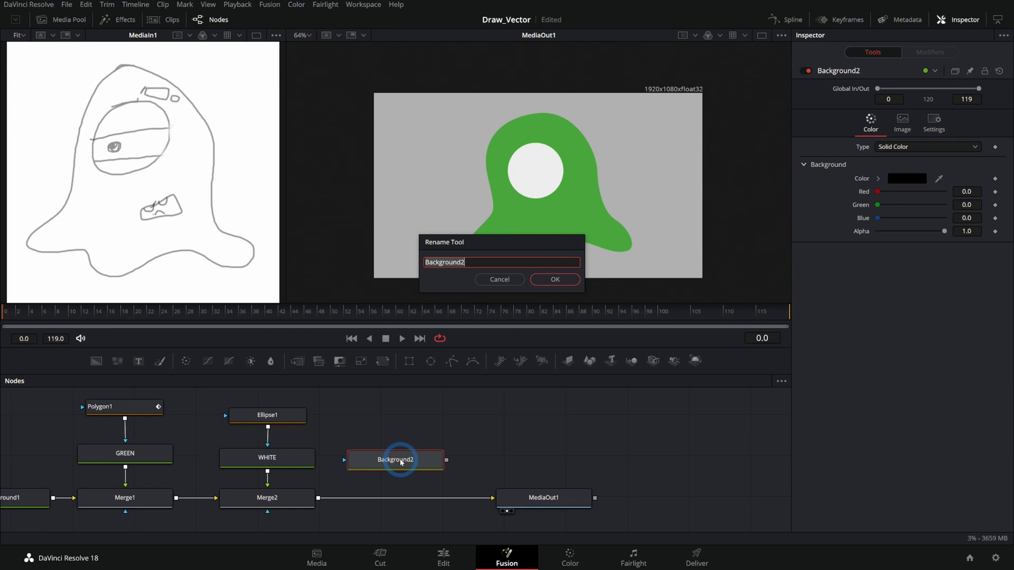
text(BLAK)
key(BackSpace)
text(CK)
key(Return)
Merge BLACK over the eye and mask it with an ellipse about 0.063 wide and high, placed as the pupil at about 0.469, 0.546
drag(431, 361, 380, 497)
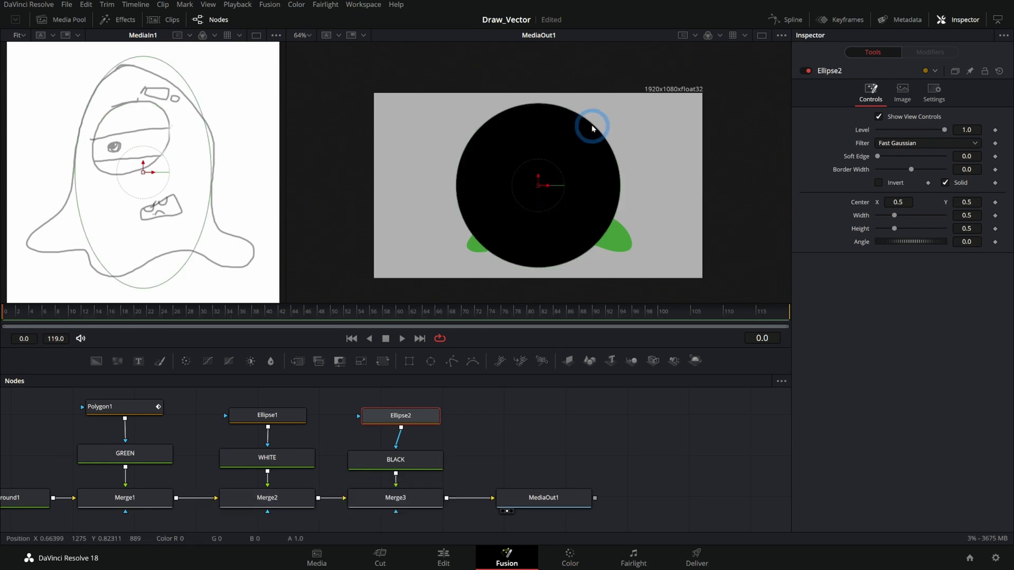
drag(593, 124, 530, 180)
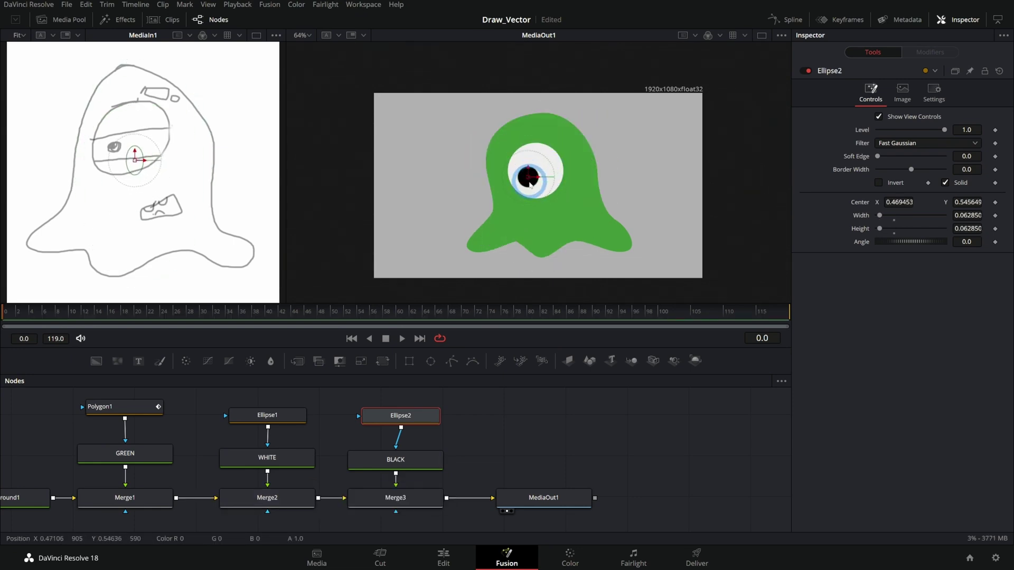
click(544, 498)
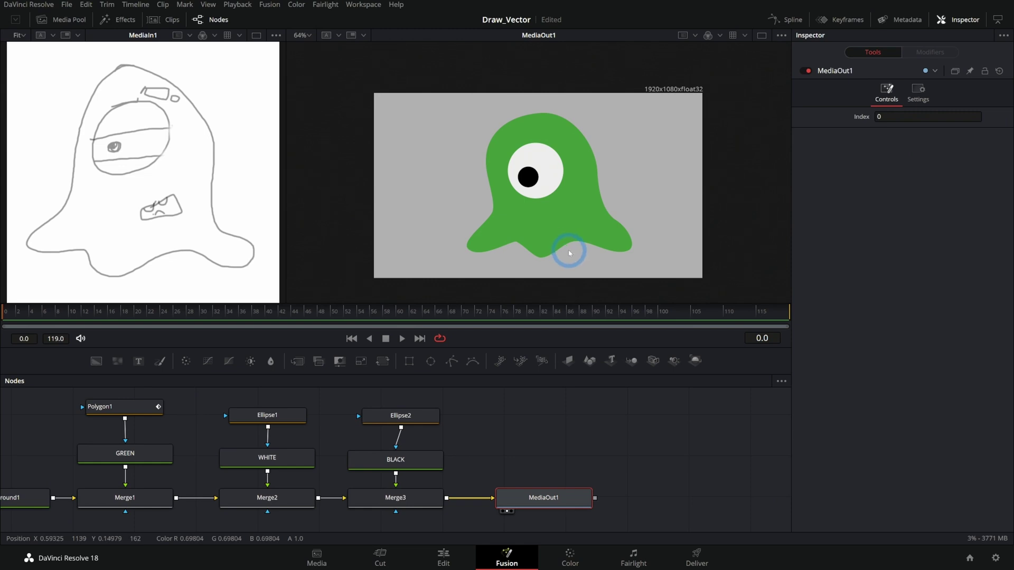
Add a Polygon mask feeding the pupil's ellipse mask and draw a closed, curved smile shape on the body below the eye
scroll(576, 214, up, 2)
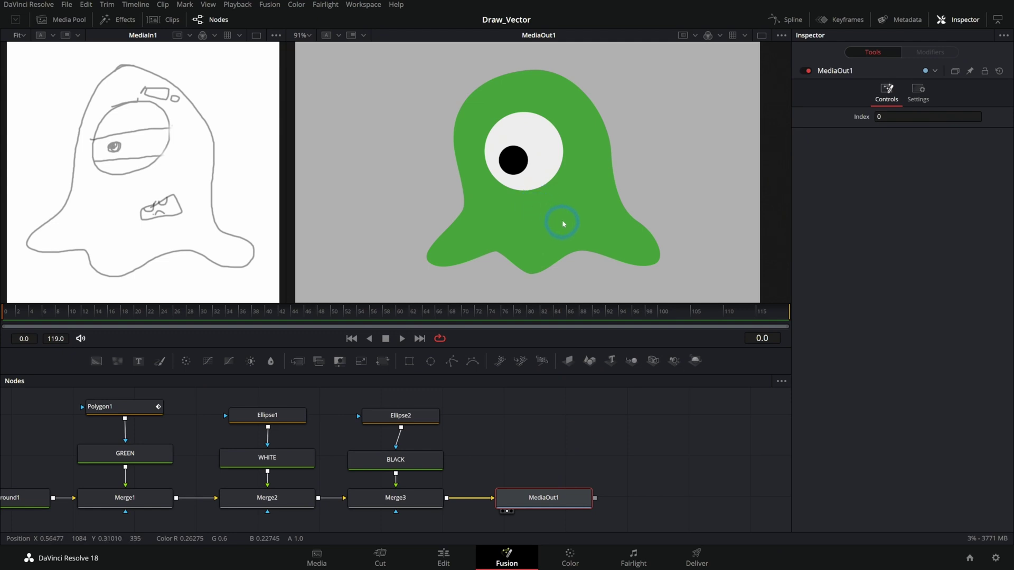
drag(543, 497, 601, 497)
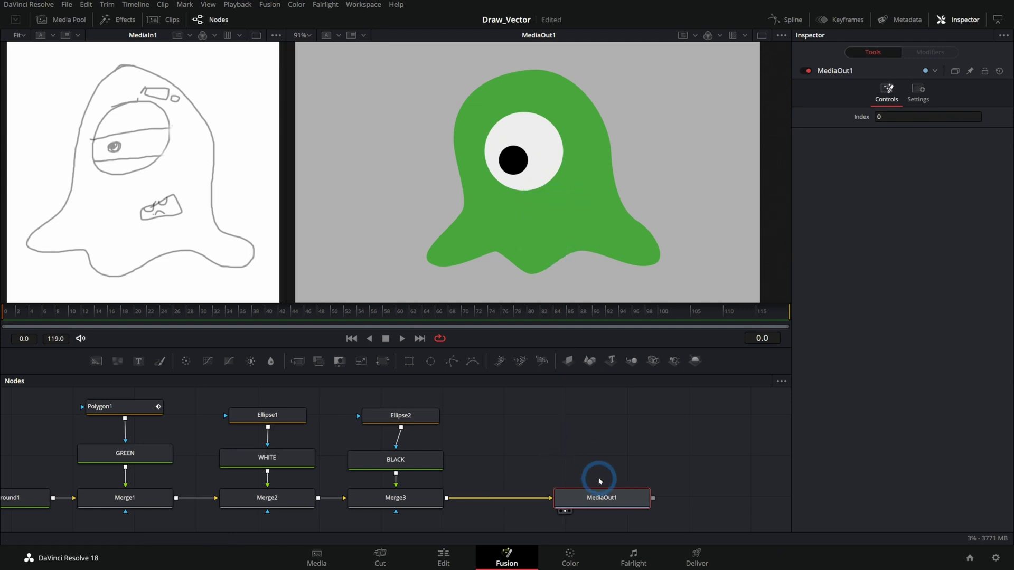
drag(498, 435, 493, 461)
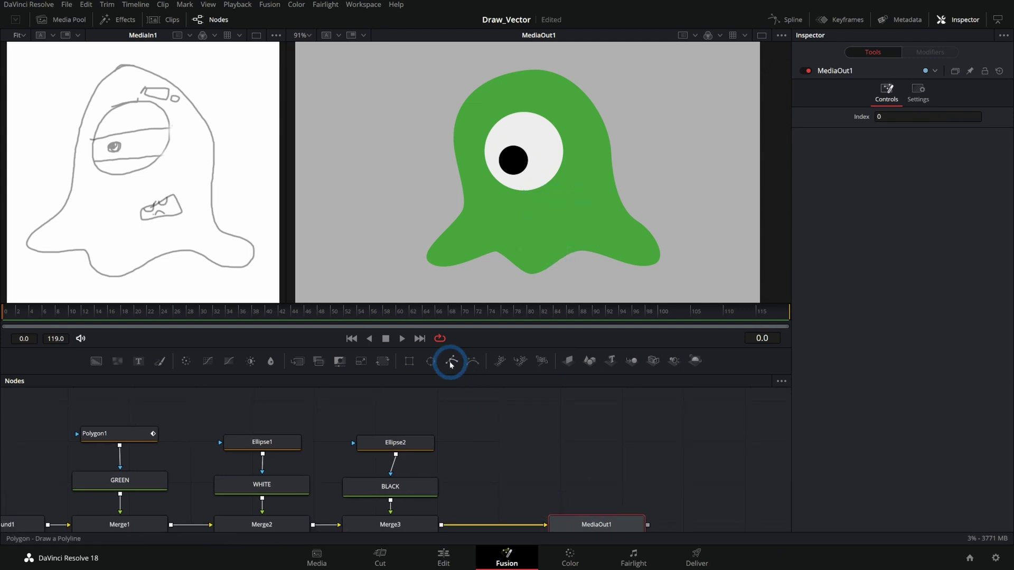
drag(451, 362, 402, 446)
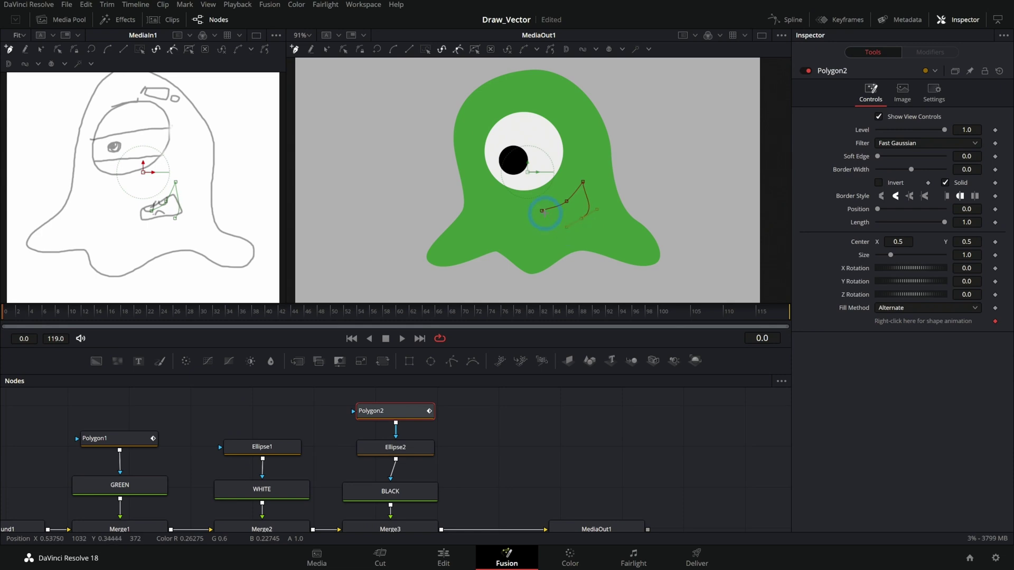
click(543, 211)
drag(631, 455, 607, 426)
click(590, 500)
scroll(590, 500, up, 1)
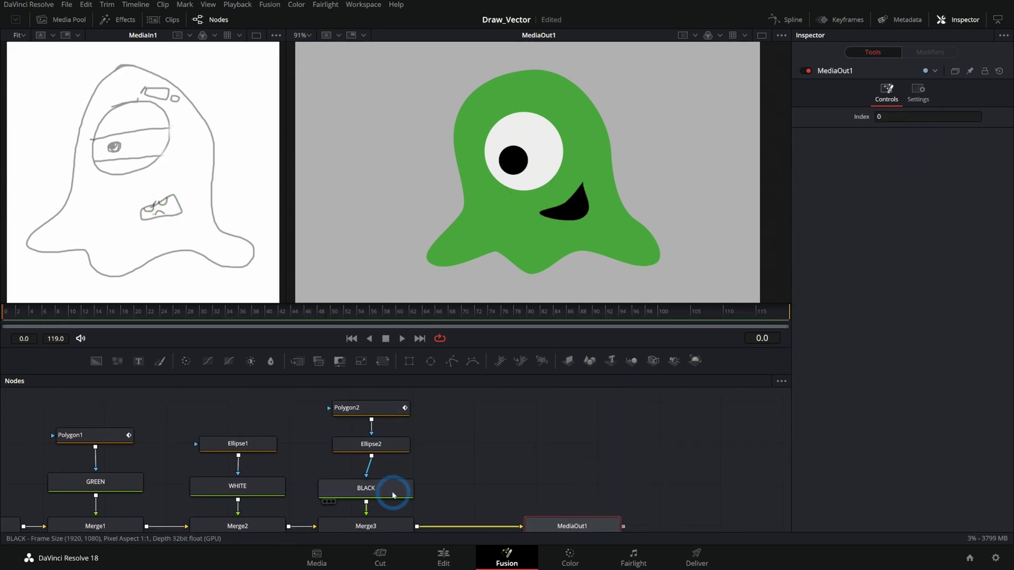
Move MediaOut1 farther along the flow and detach the mouth polygon from the Ellipse2 mask, placing it in the empty space
drag(531, 451, 441, 446)
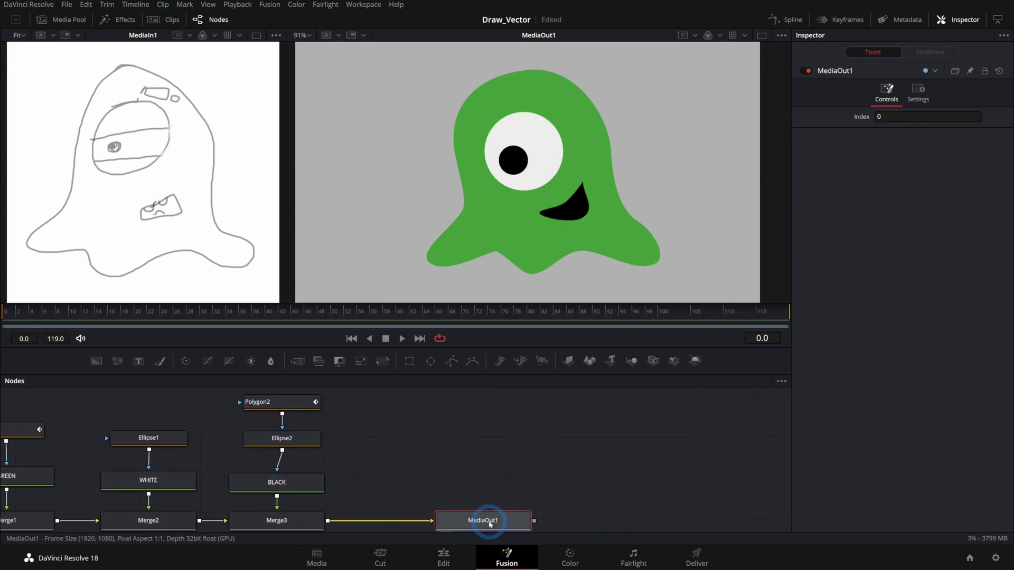
drag(489, 524, 571, 523)
drag(511, 477, 466, 468)
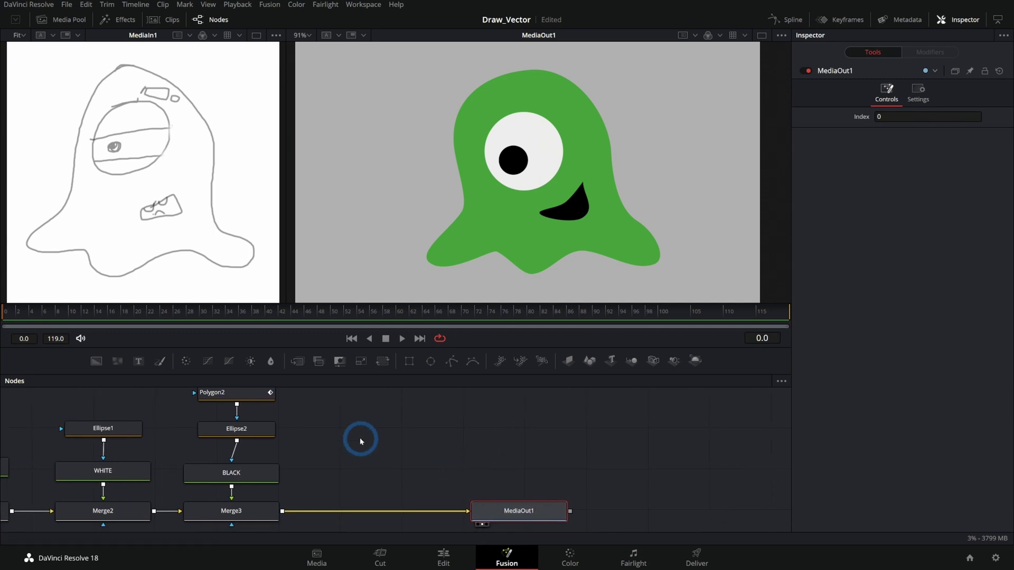
drag(370, 438, 372, 442)
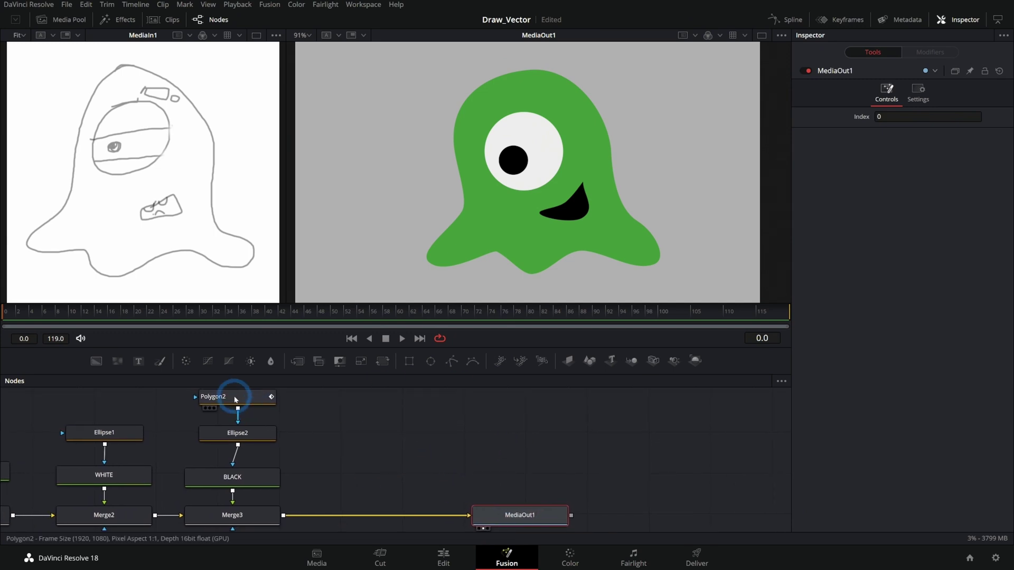
drag(236, 405, 446, 422)
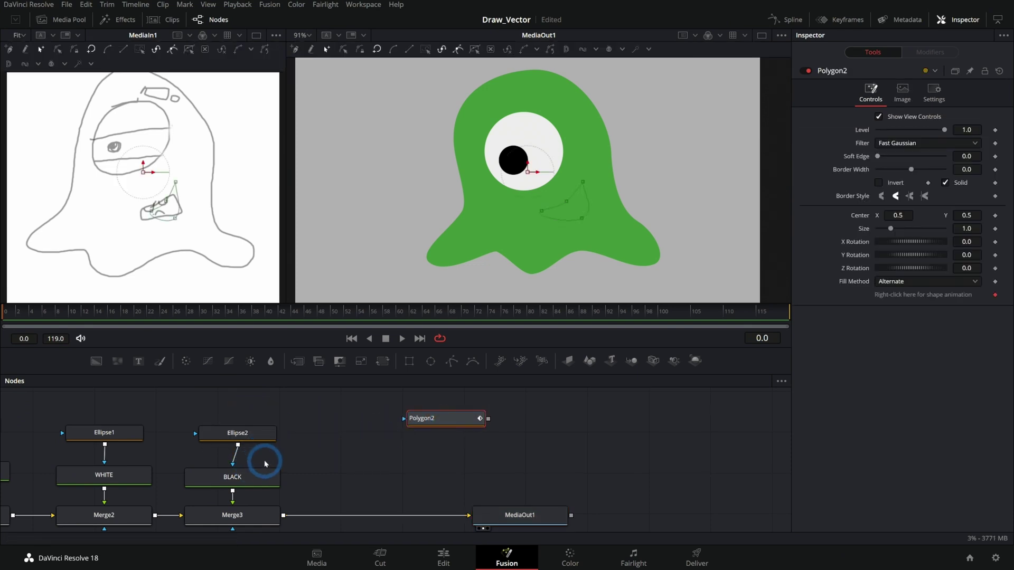
Rename the detached mouth polygon Mouth_MSK and the pupil's ellipse mask EYE_DOT_MSK
double_click(425, 425)
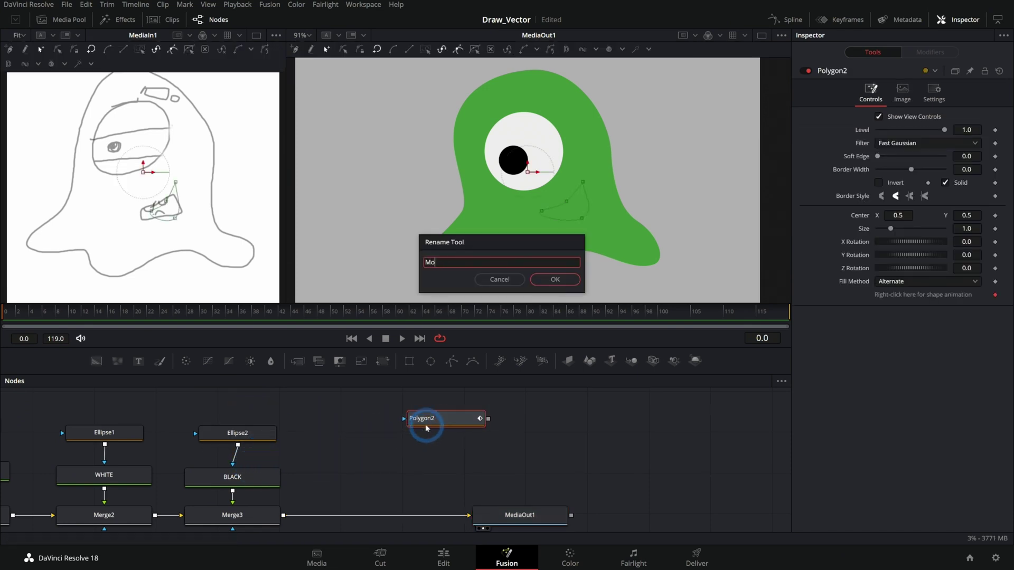
key(Return)
double_click(250, 436)
text(EYE_DOT_MSK)
key(Return)
Duplicate the BLACK node, mask the copy with Mouth_MSK, and merge it over Merge3's output with the nodes aligned
click(285, 473)
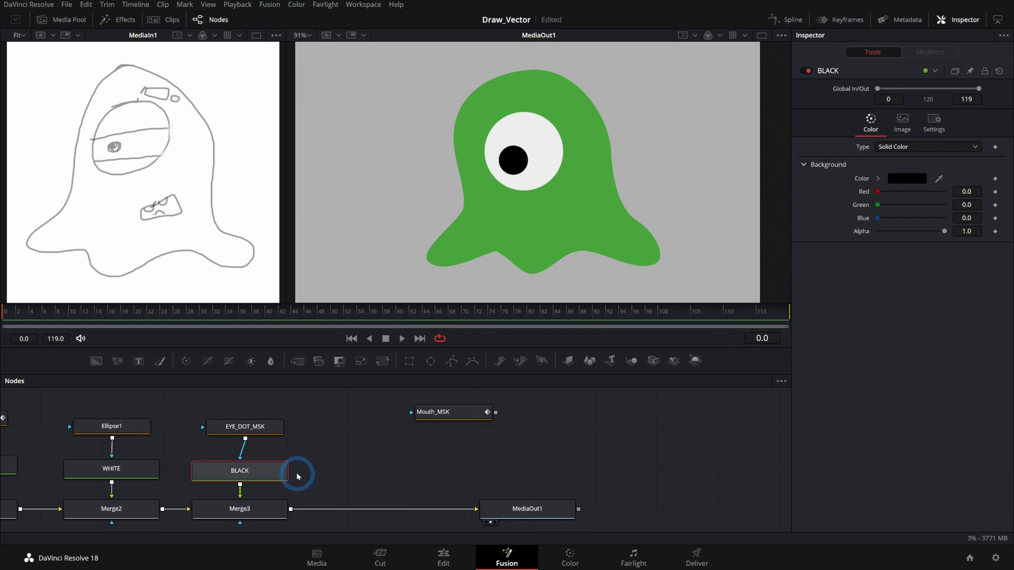
click(369, 471)
key(ctrl+v)
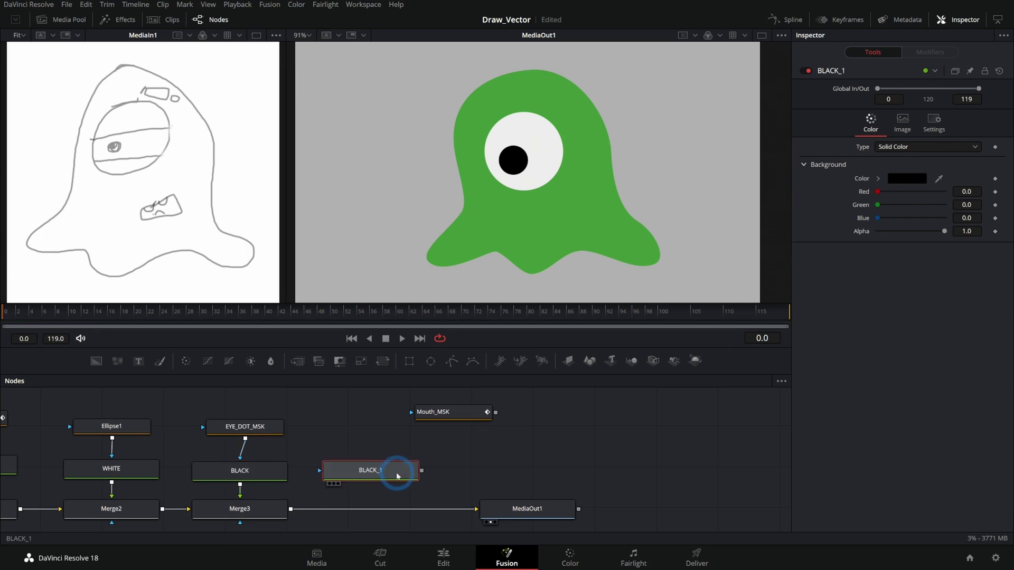
drag(473, 412, 291, 509)
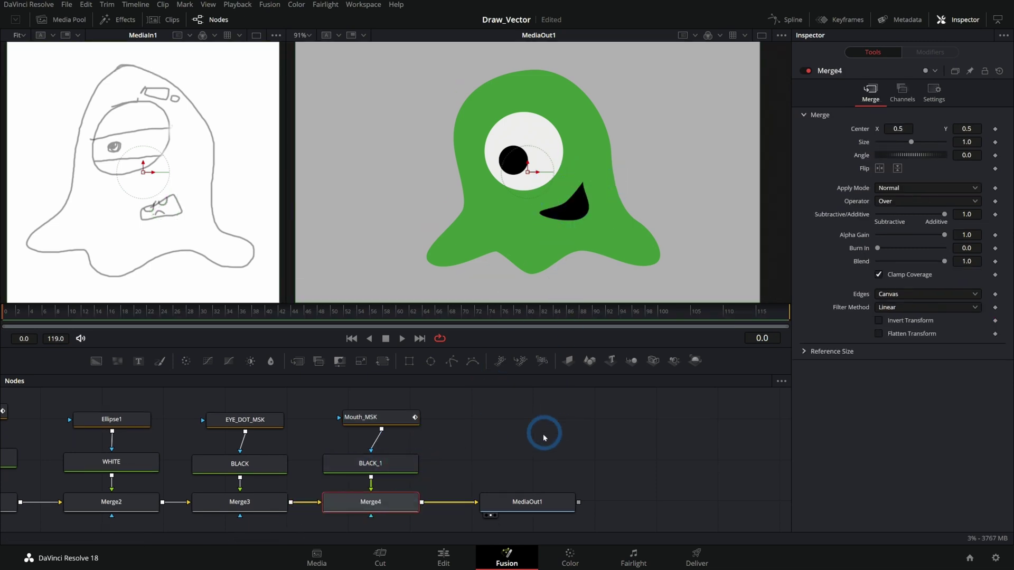
drag(430, 407, 351, 499)
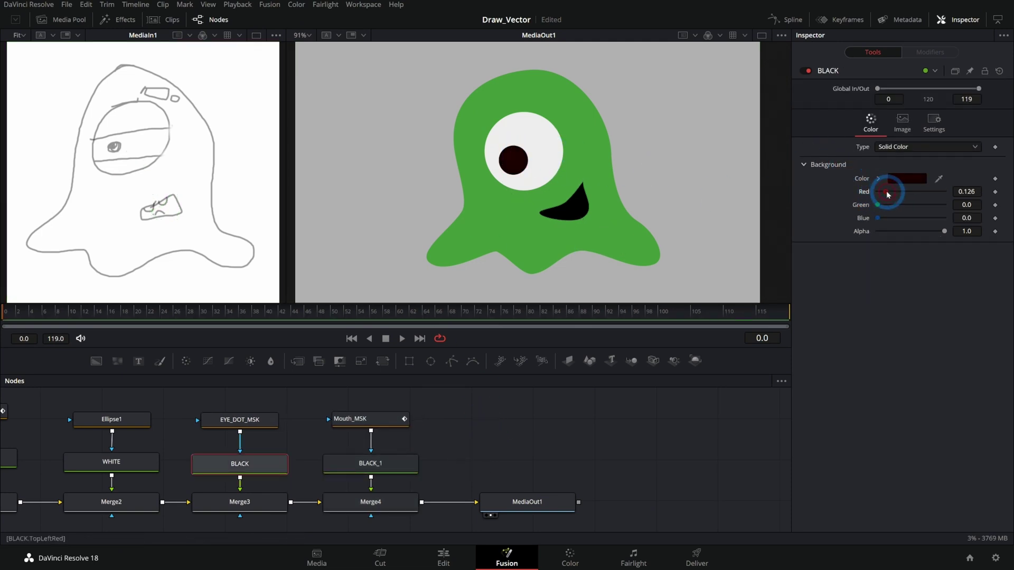
Set the red value of BLACK to about 0.433 and of BLACK_1 to about 0.37
drag(888, 195, 907, 192)
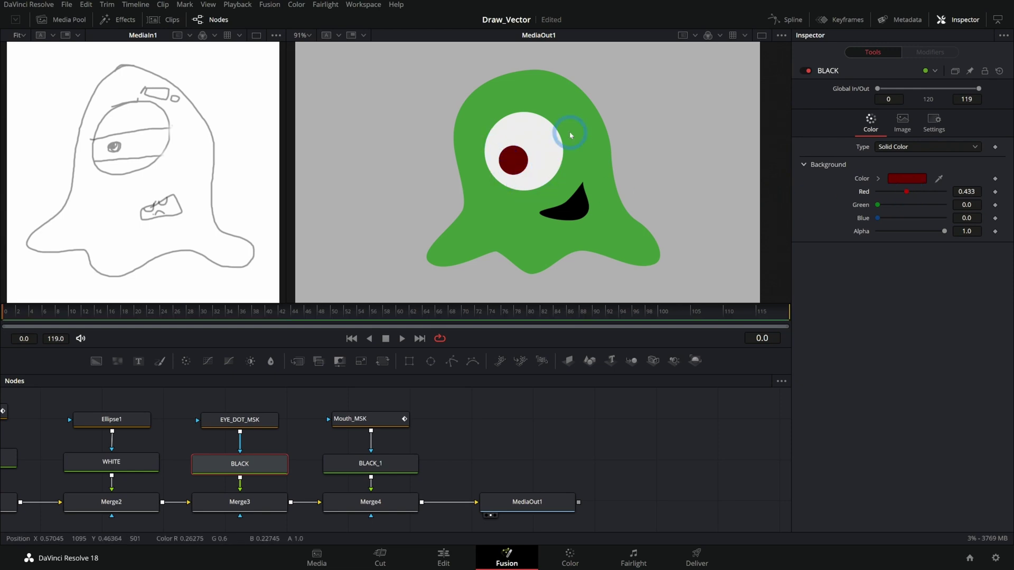
click(389, 465)
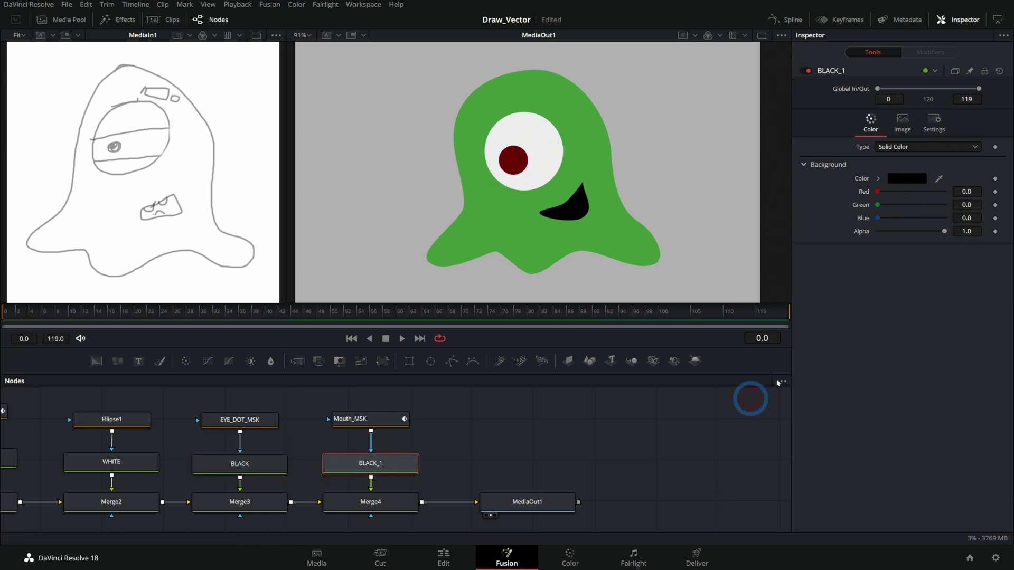
drag(880, 196, 904, 194)
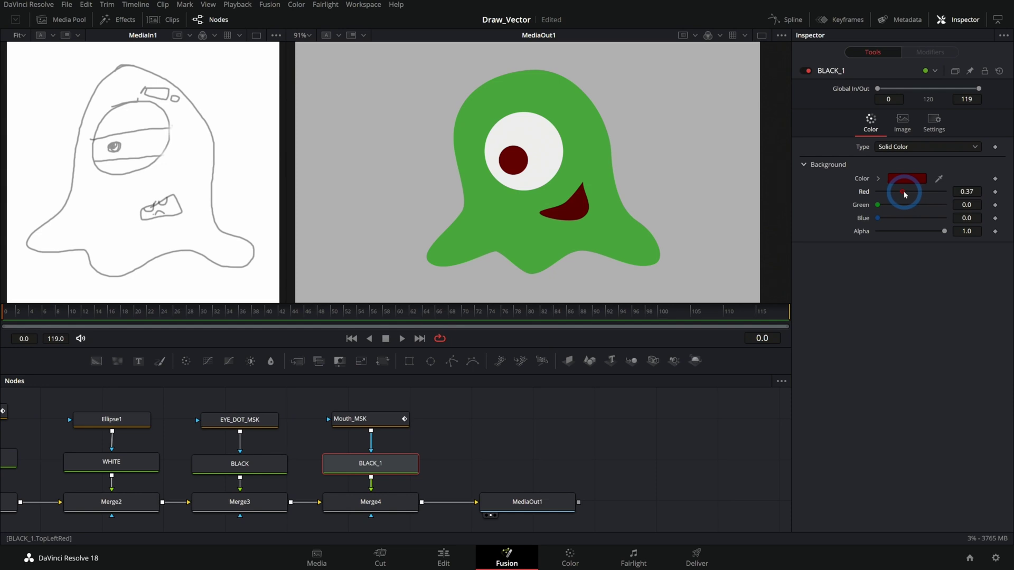
click(526, 186)
Delete the BLACK_1 node above Merge4
click(400, 471)
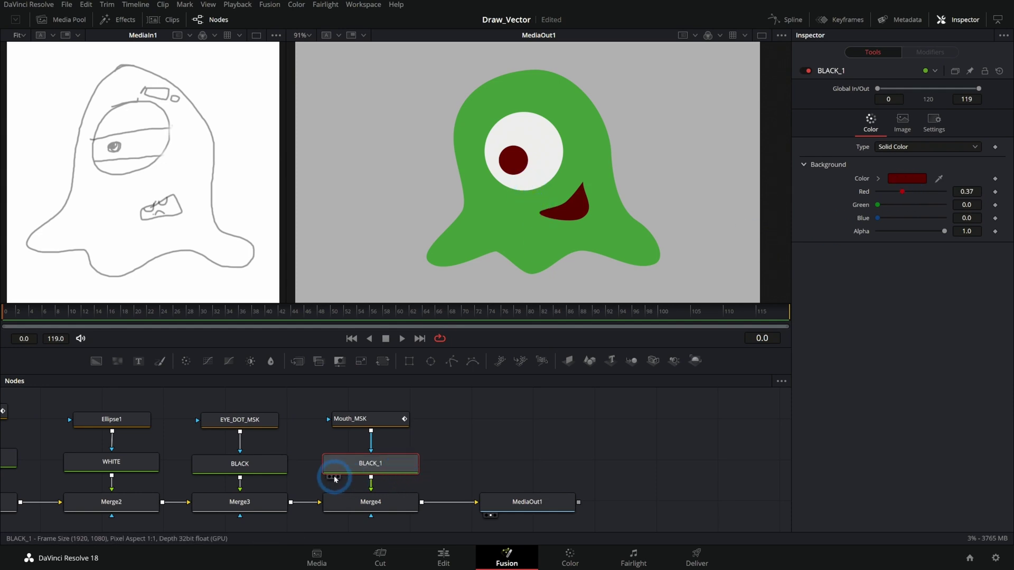
scroll(335, 479, up, 2)
drag(464, 460, 505, 460)
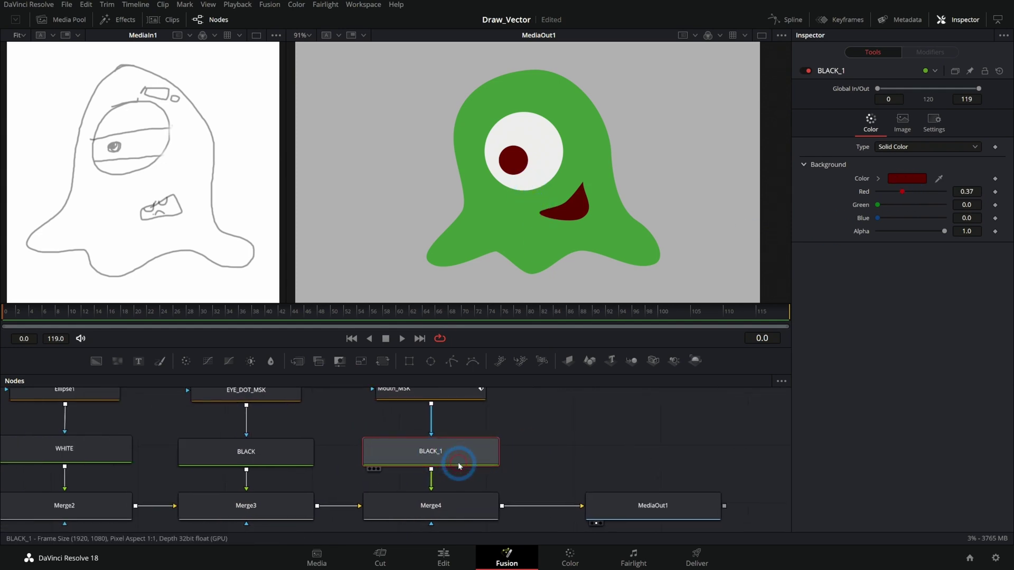
key(Delete)
Paste an instance of the BLACK node, place it above and beyond Merge4, and set its red value to about 0.661
click(294, 462)
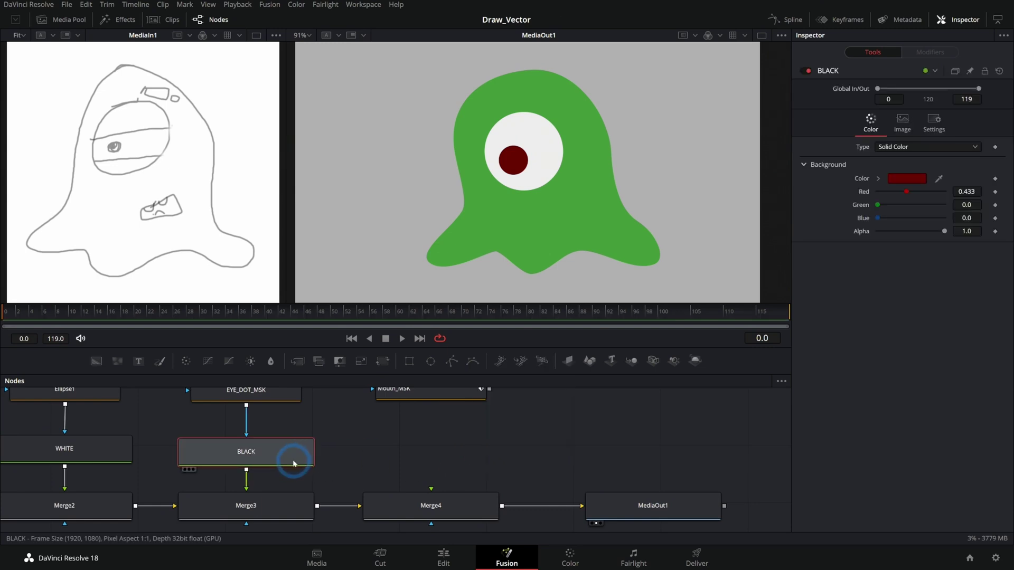
click(438, 461)
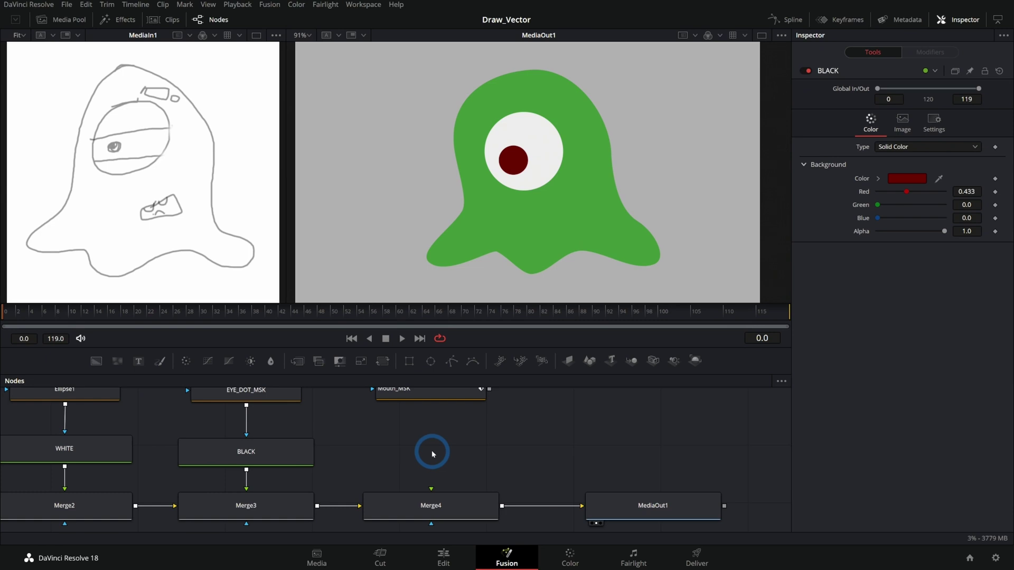
key(ctrl+shift+v)
drag(441, 450, 587, 445)
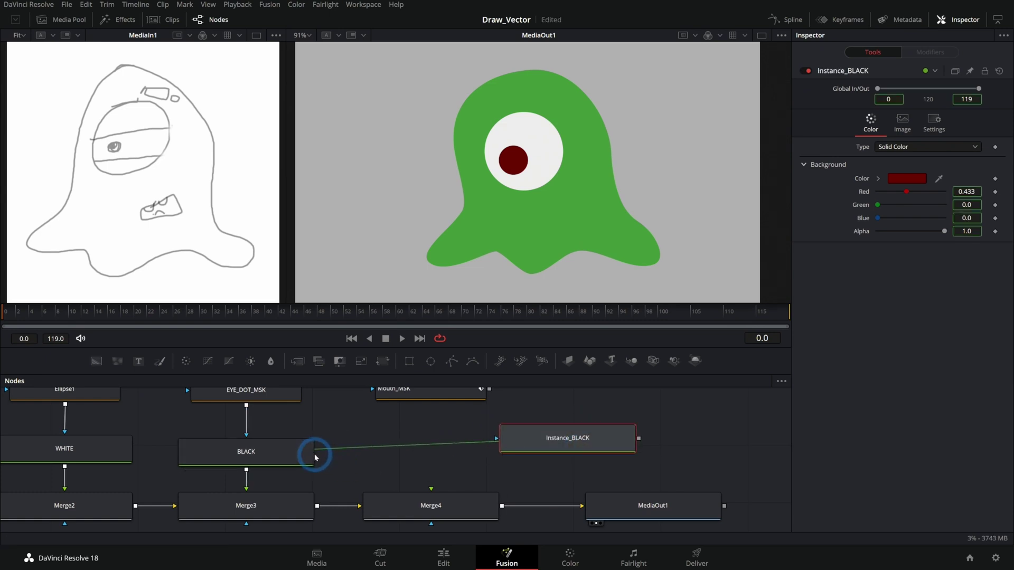
click(526, 450)
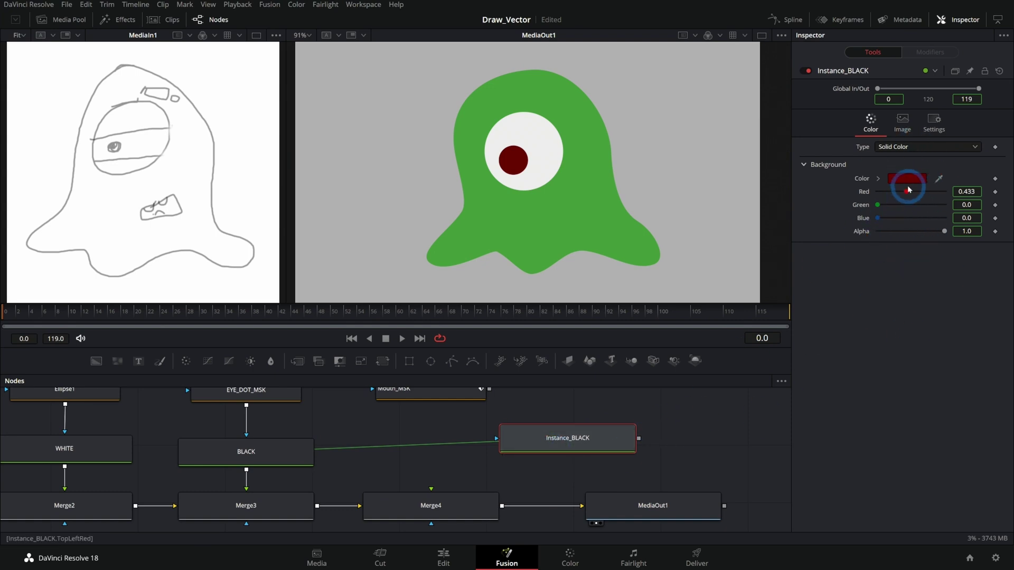
drag(907, 192, 918, 195)
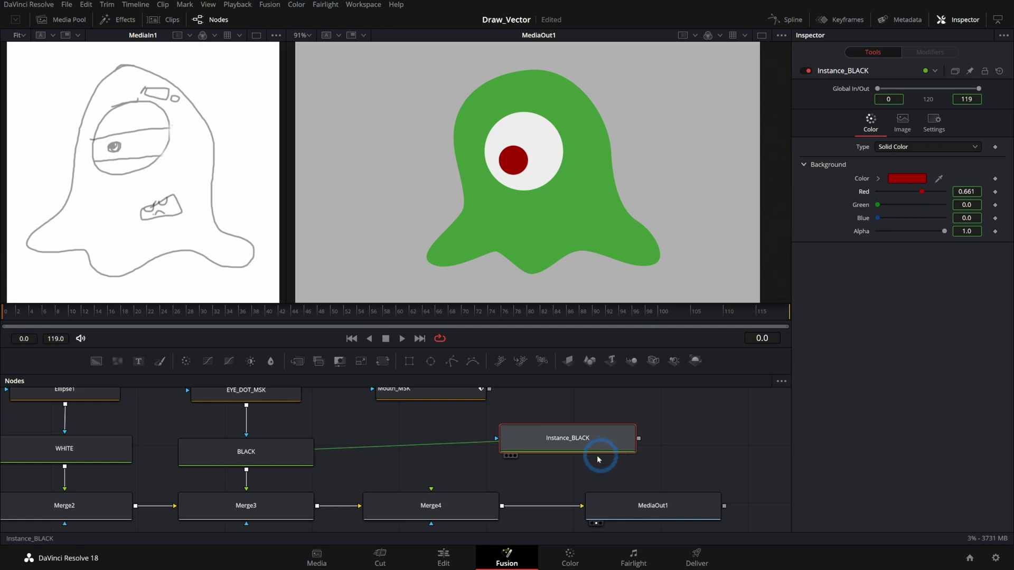
Mask Instance_BLACK with Mouth_MSK, feed it into Merge4, and align both black nodes with the row of color nodes
drag(489, 389, 453, 507)
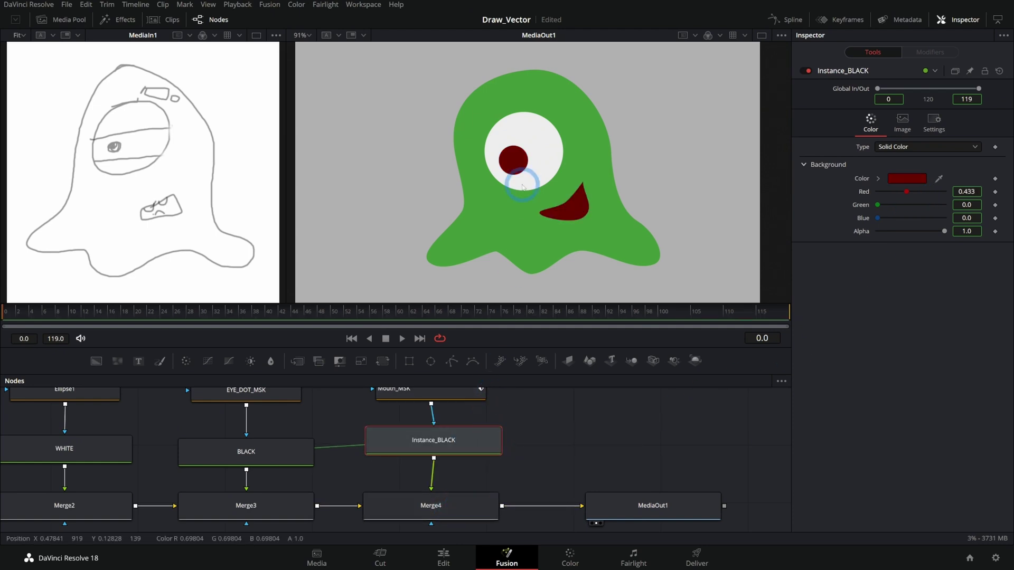
drag(462, 440, 459, 446)
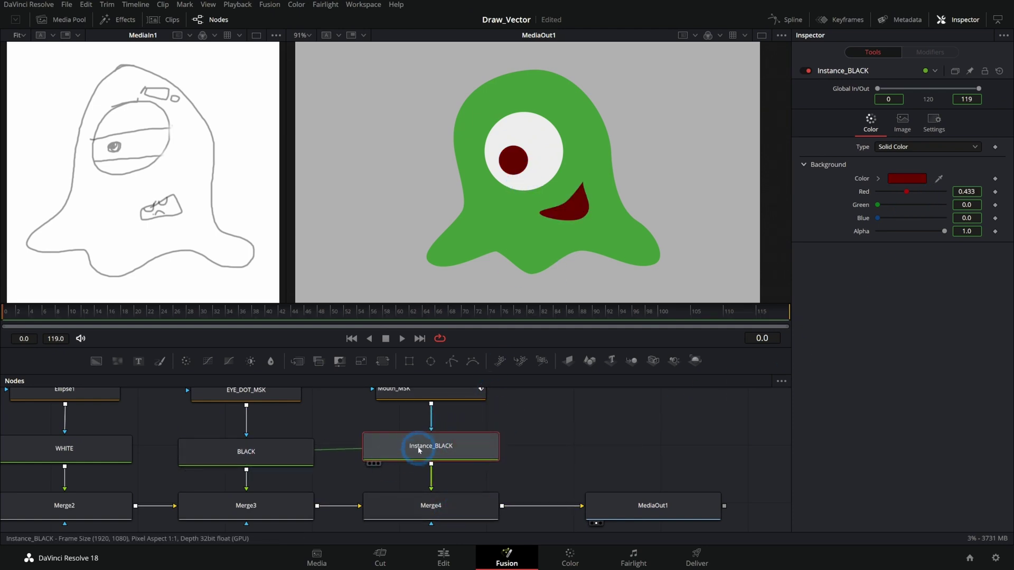
drag(296, 450, 297, 446)
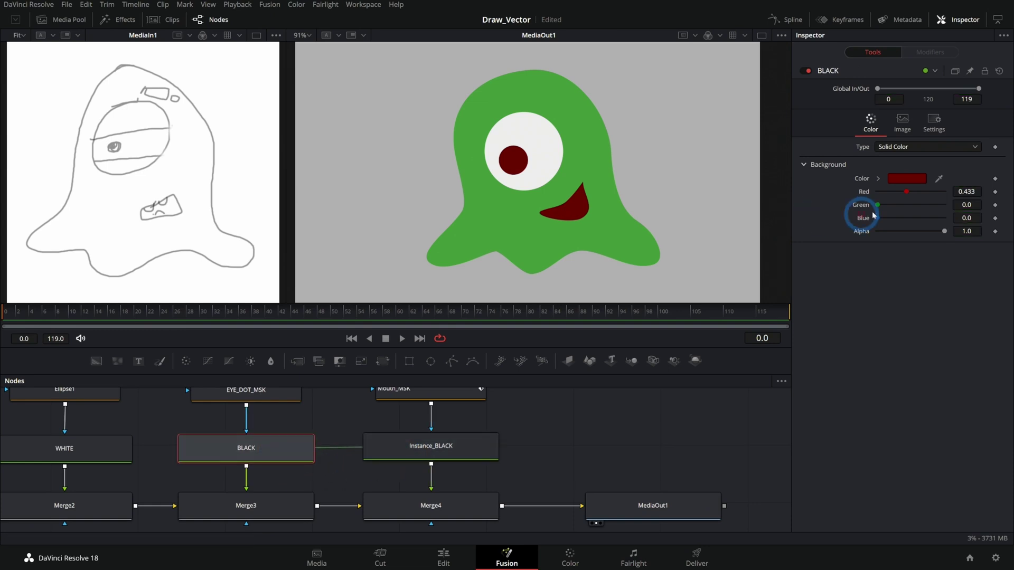
Set the red value of the BLACK node to 0.0
drag(907, 192, 704, 227)
click(531, 197)
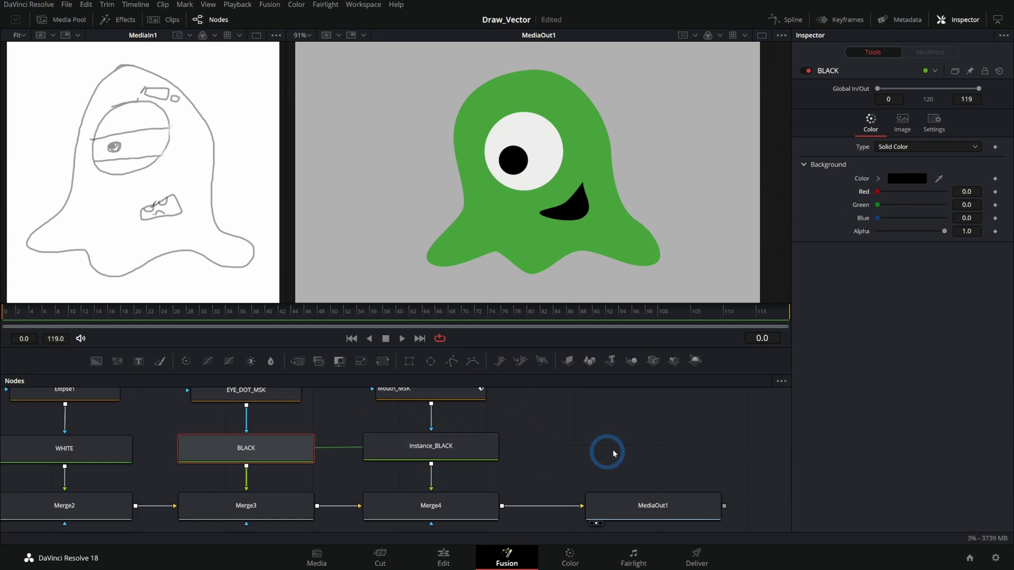
drag(514, 436, 575, 440)
scroll(575, 439, down, 3)
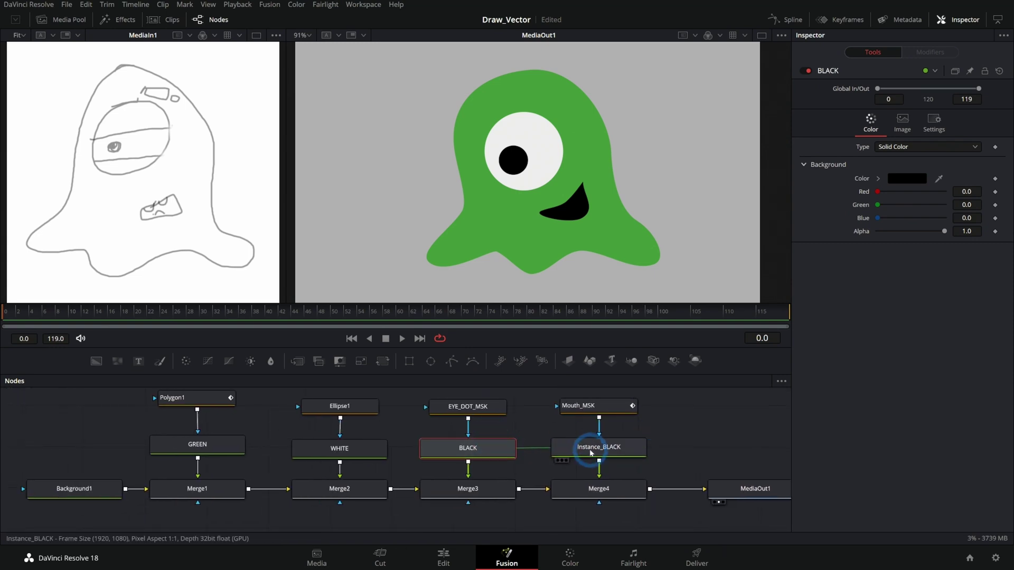
Align the GREEN node with the other color nodes and review the color settings of WHITE, BLACK and Instance_BLACK
click(348, 450)
drag(224, 445, 224, 451)
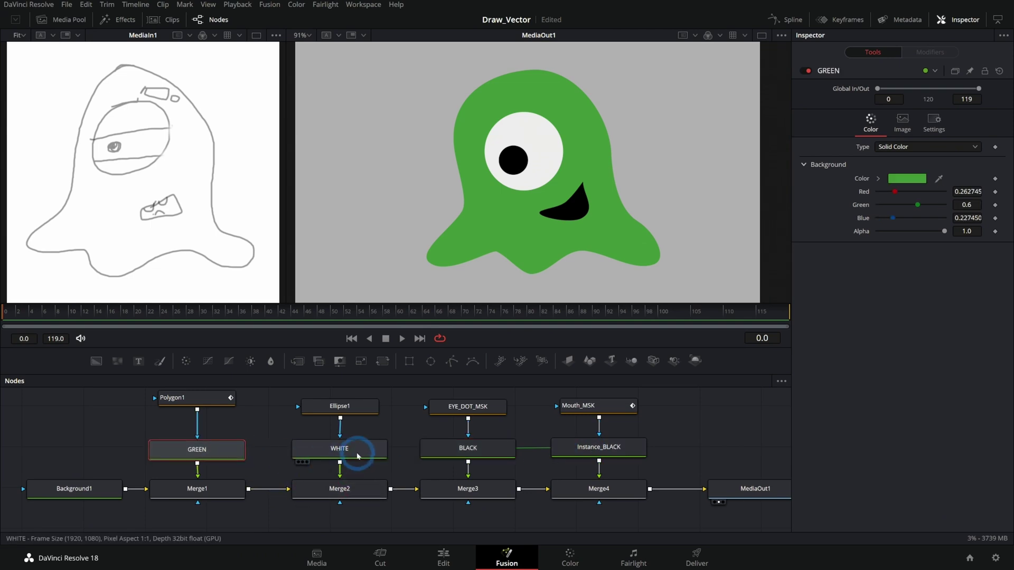
click(350, 450)
click(439, 455)
click(561, 446)
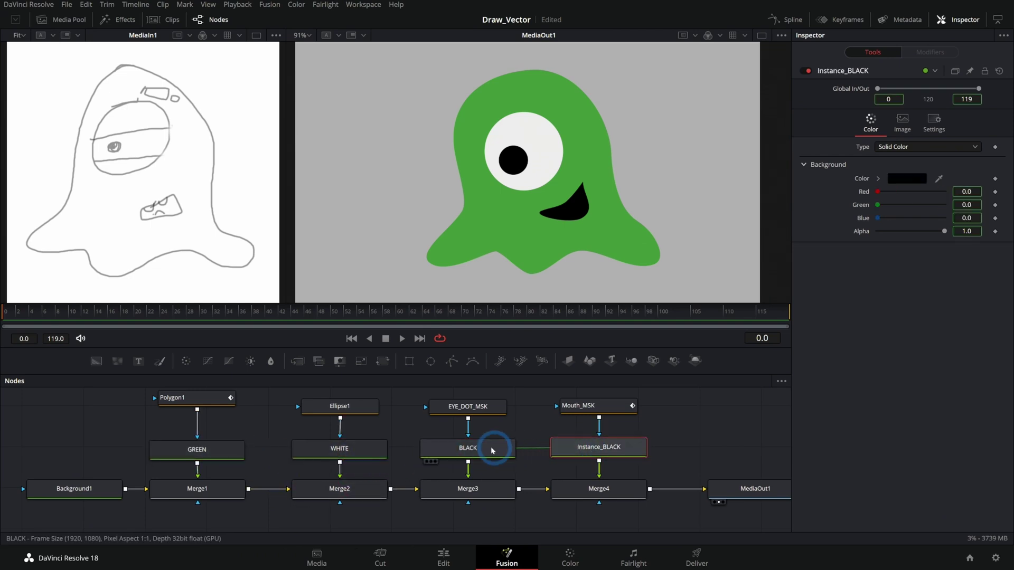
Try different green values on the WHITE and GREEN nodes, undoing each change
click(353, 455)
drag(940, 206, 923, 209)
key(ctrl+z)
click(222, 449)
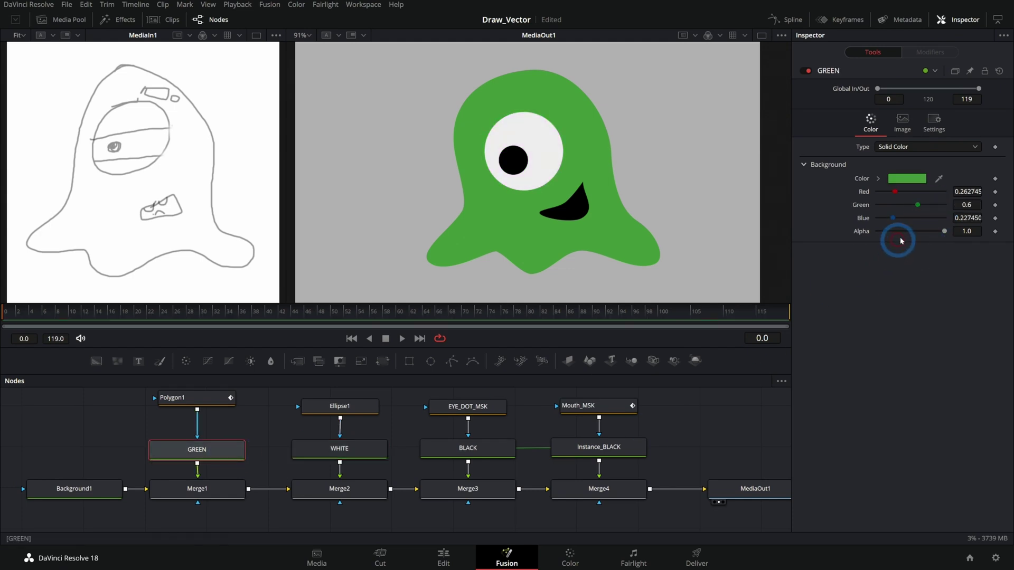
drag(918, 206, 914, 205)
key(ctrl+z)
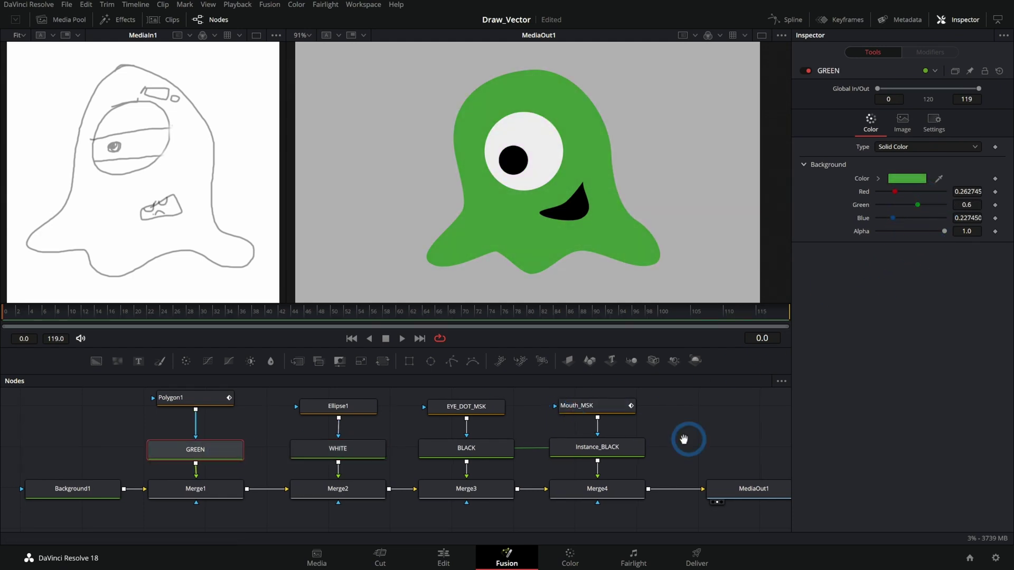
Move the MediaOut1 node further away from Merge4 to make room for another merge
drag(684, 439, 610, 441)
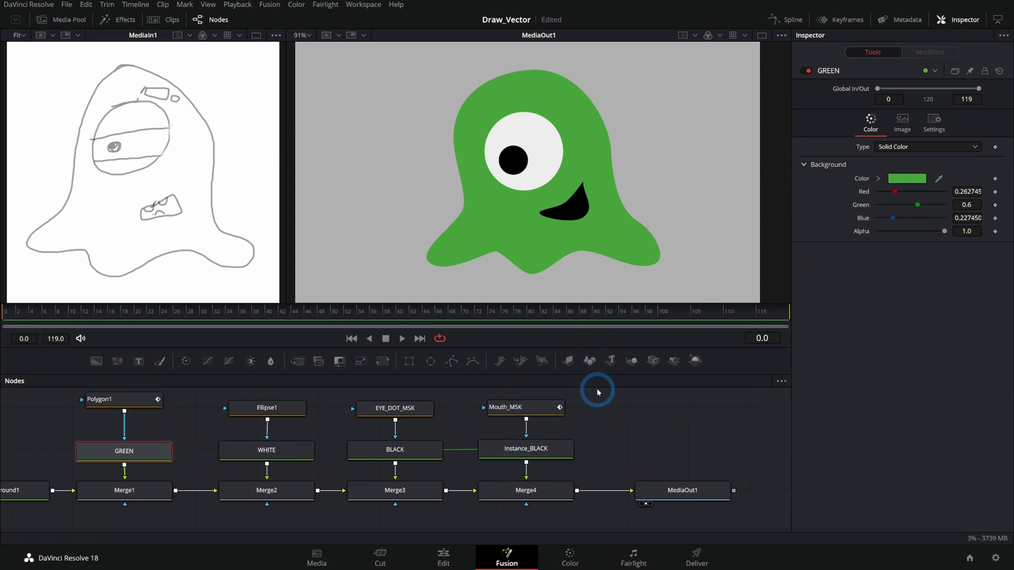
drag(610, 441, 445, 442)
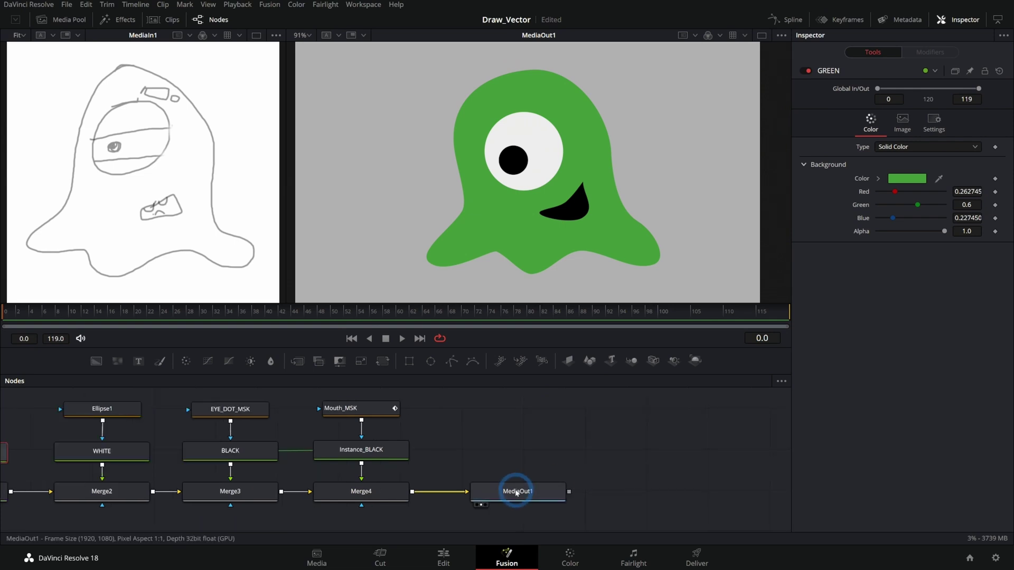
drag(516, 489, 628, 489)
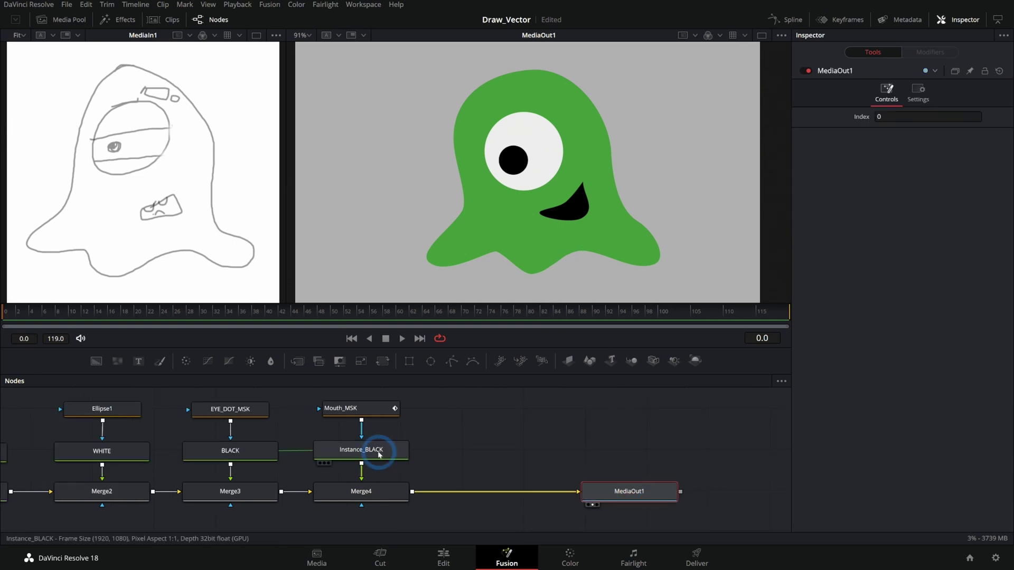
Paste an instance of the WHITE node beside Instance_BLACK and merge it over Merge4's output
click(420, 447)
drag(475, 435, 521, 443)
click(148, 460)
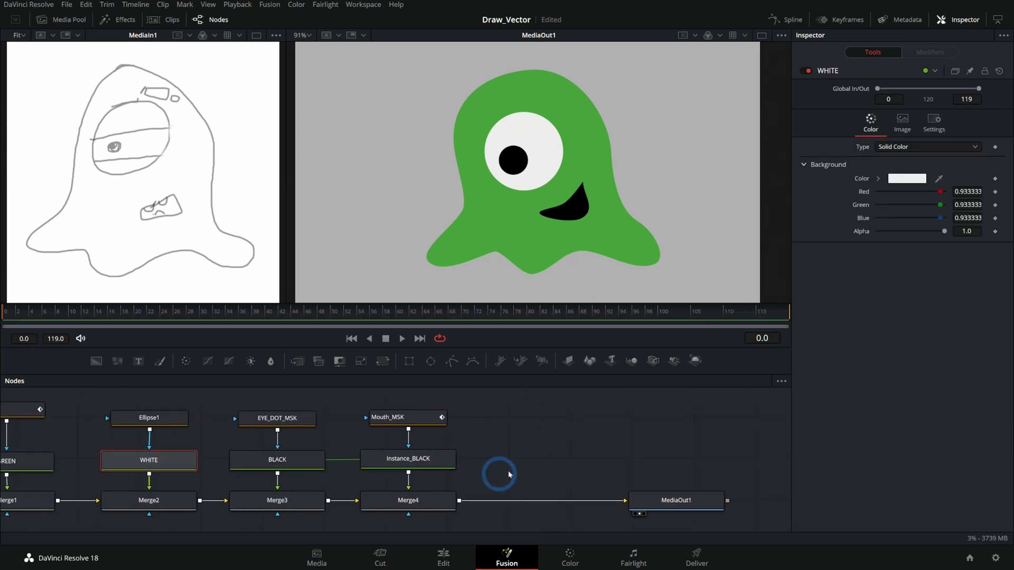
click(536, 458)
key(ctrl+shift+v)
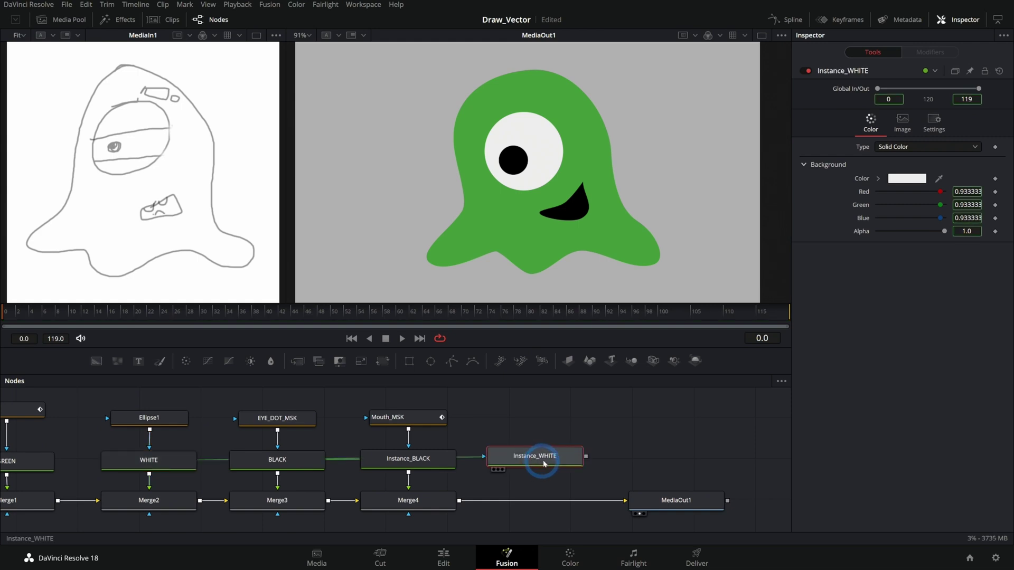
drag(585, 456, 459, 500)
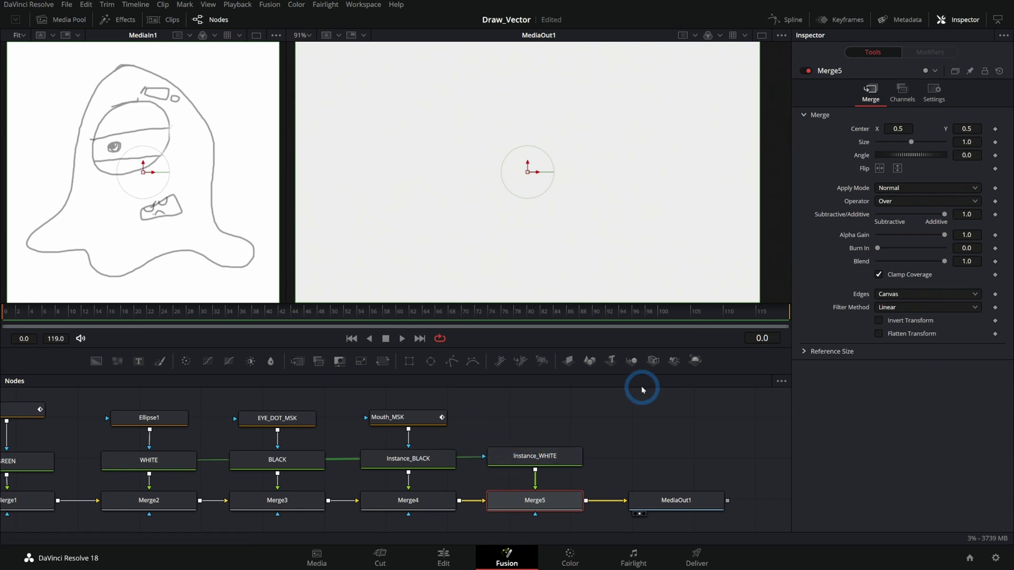
Mask Instance_WHITE with a polygon and draw a closed tooth shape with a rounded lower edge over the mouth's left part
click(453, 361)
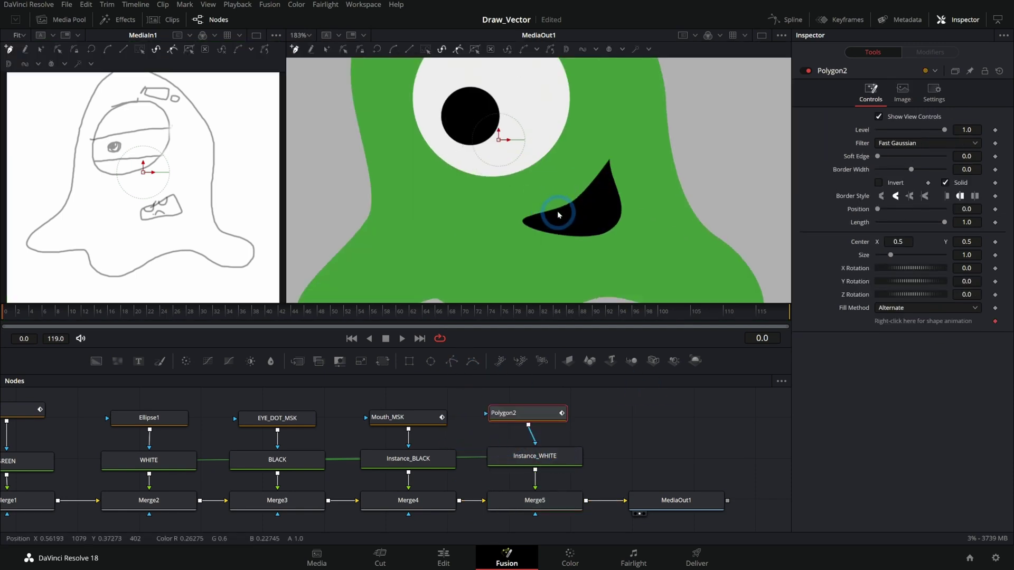
scroll(560, 216, up, 2)
click(533, 203)
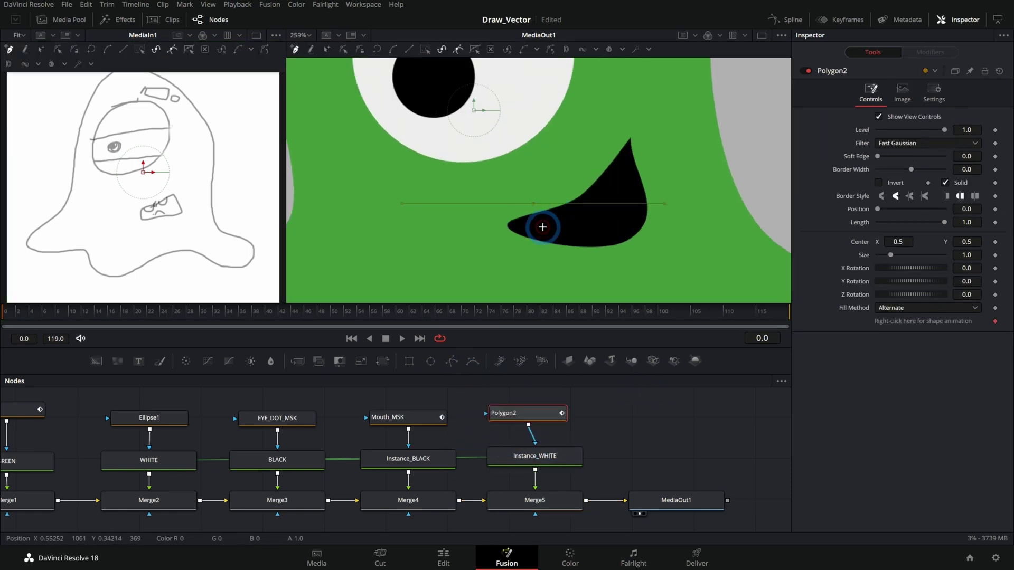
click(547, 223)
click(575, 211)
click(565, 189)
click(543, 200)
click(536, 208)
click(547, 223)
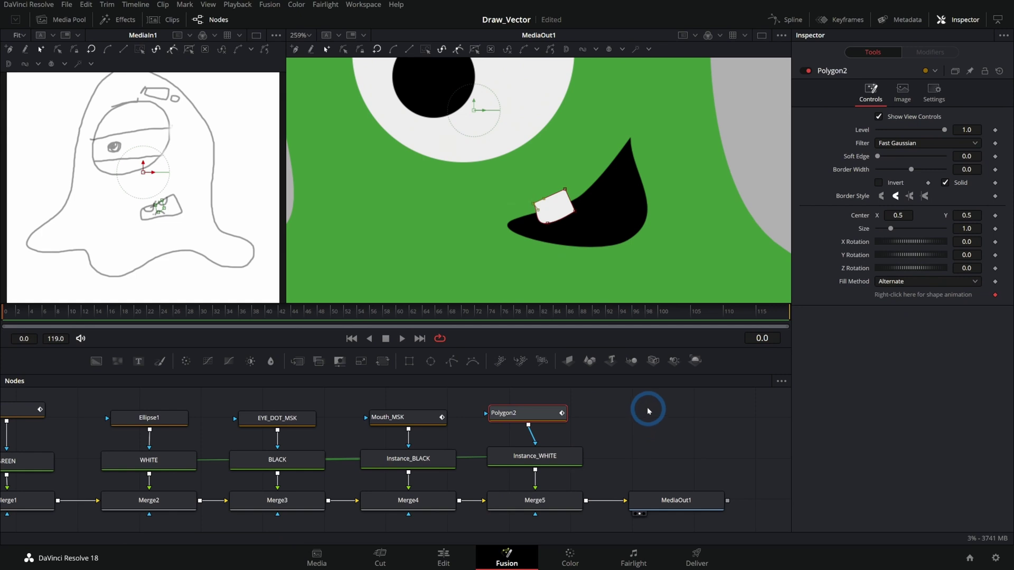
Add a second polygon mask feeding Polygon2 and draw another tooth near the mouth's upper right corner
scroll(649, 411, up, 2)
drag(452, 361, 530, 487)
click(596, 161)
click(590, 168)
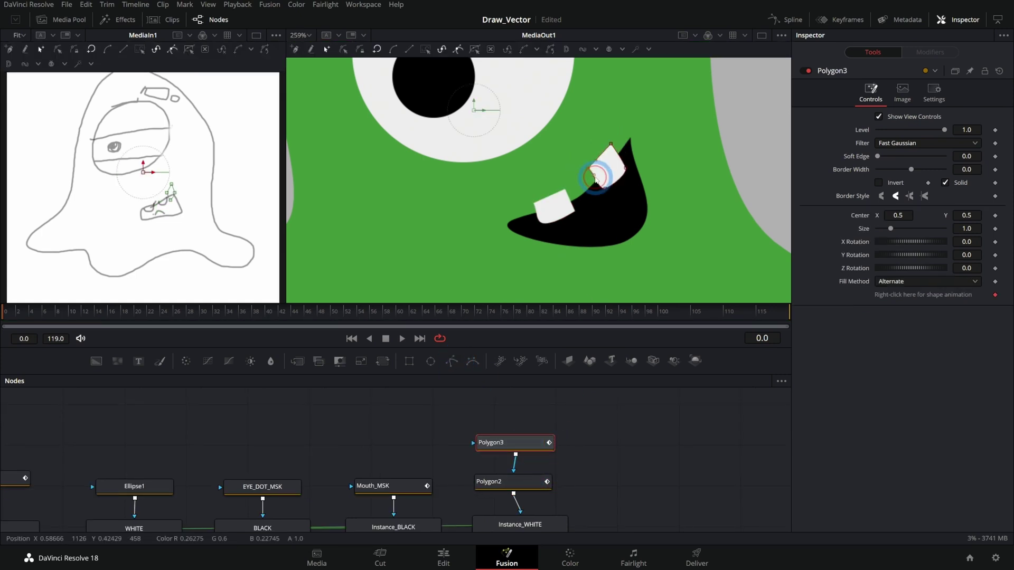
Set the red value of Instance_WHITE to 1.0
click(476, 484)
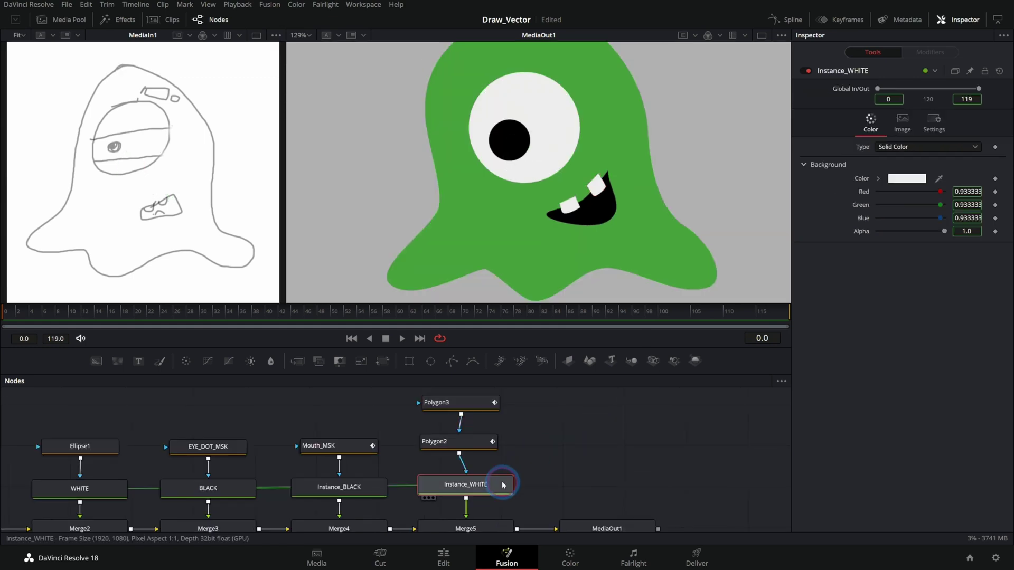
drag(933, 192, 966, 211)
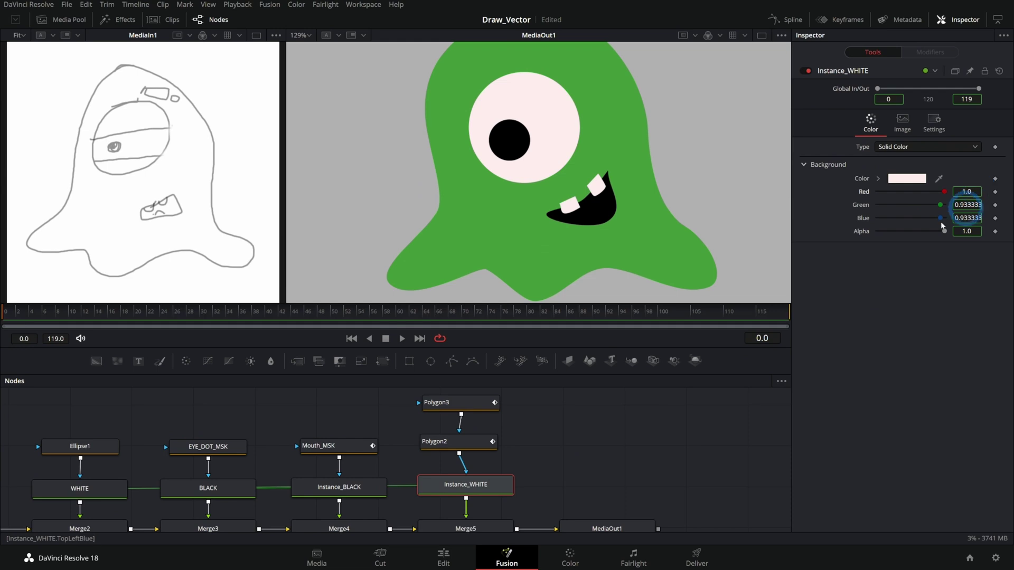
Reshape the Polygon3 and Polygon2 teeth by moving their outer corners onto the mouth's upper outline
scroll(589, 203, up, 3)
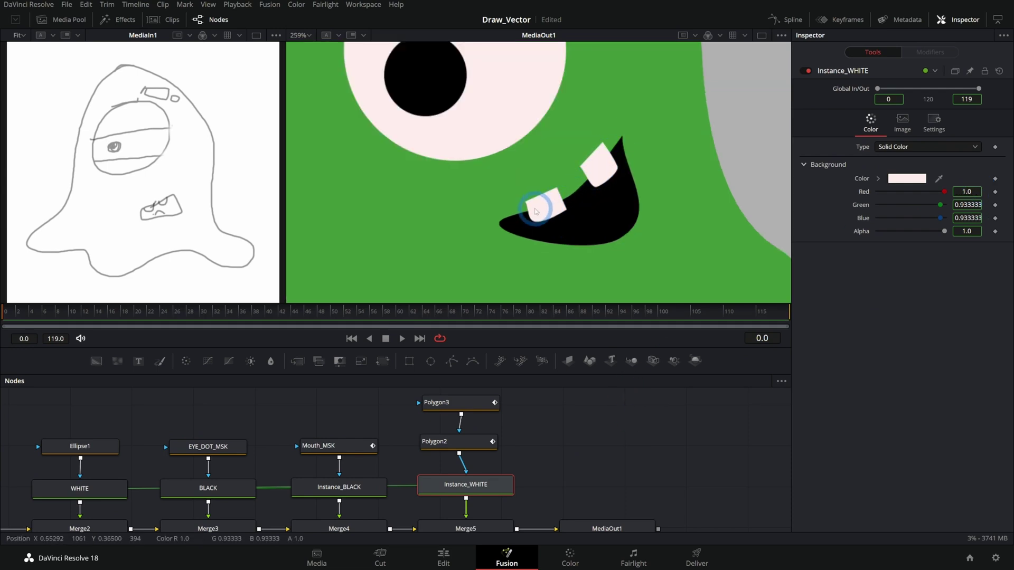
scroll(536, 212, up, 3)
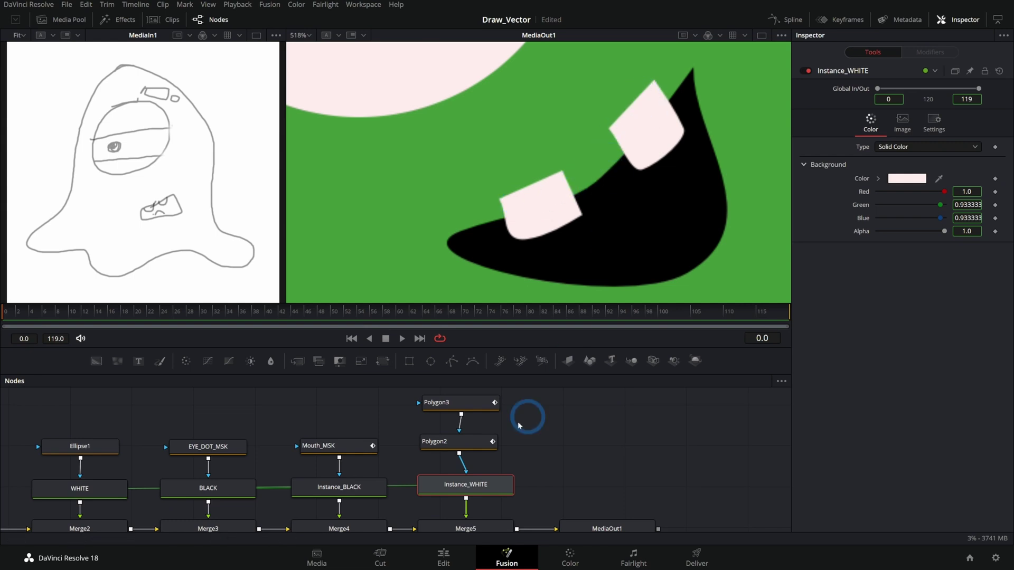
click(460, 403)
drag(609, 131, 631, 157)
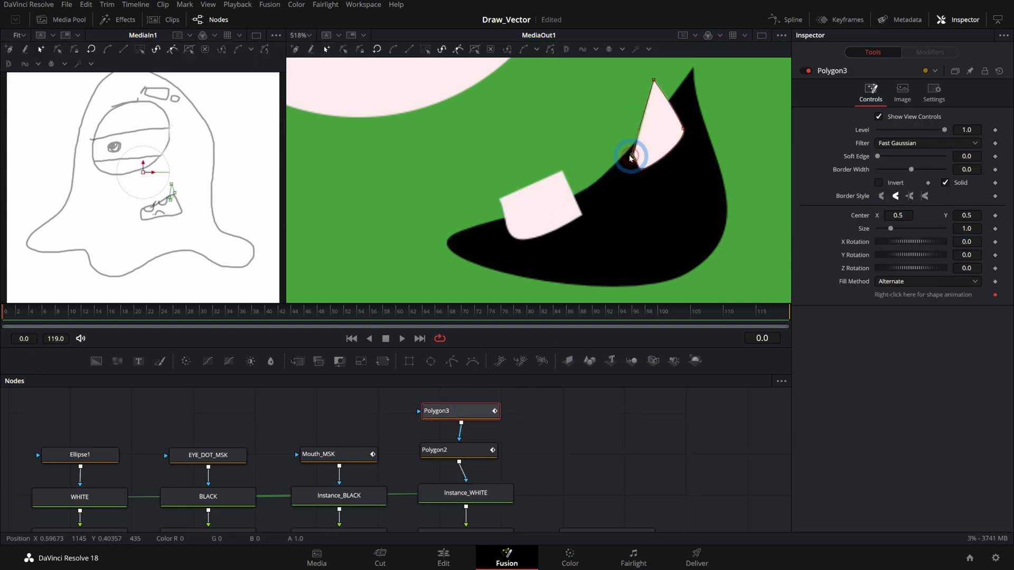
drag(654, 82, 661, 112)
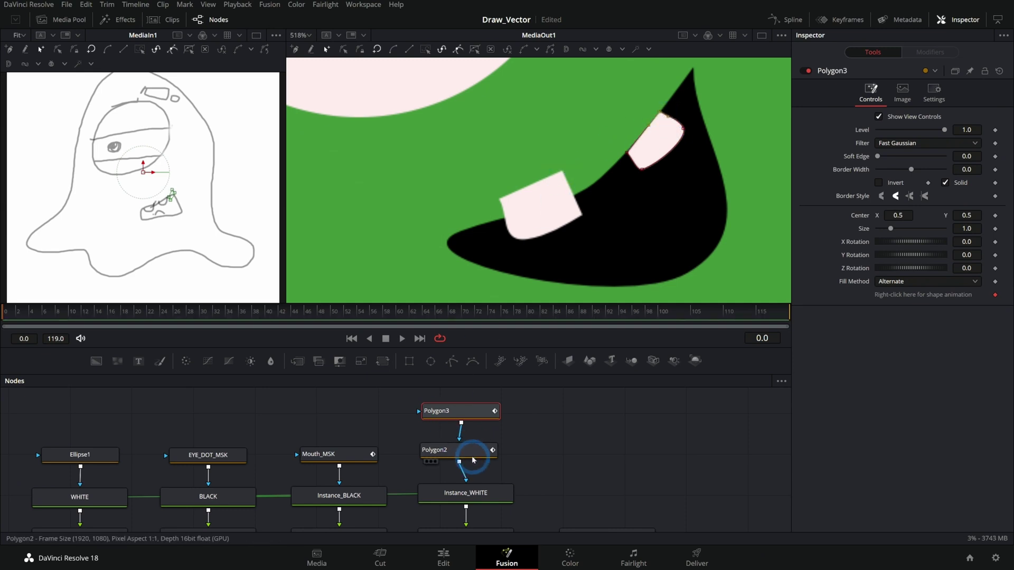
click(457, 450)
drag(563, 172, 562, 201)
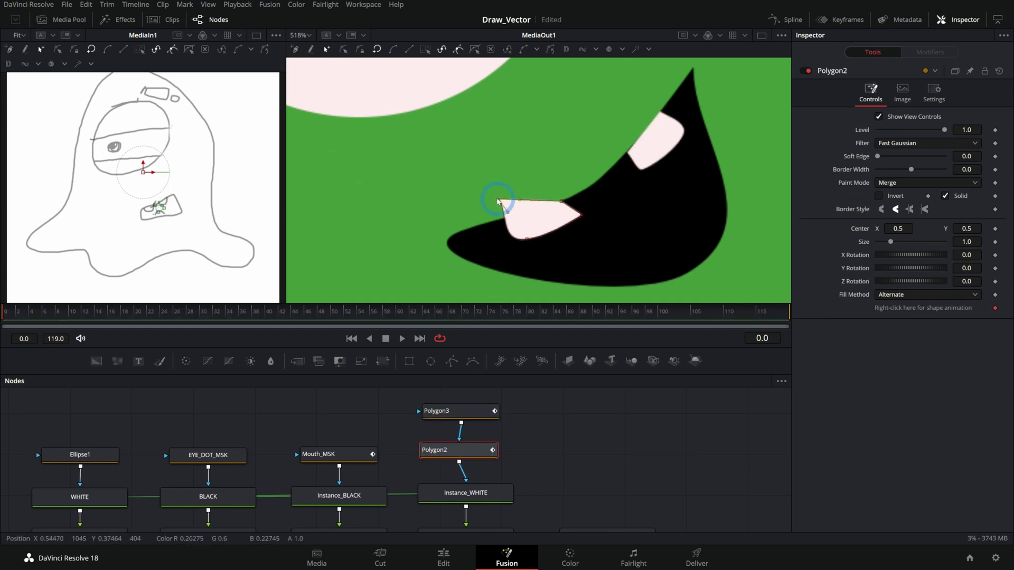
drag(500, 201, 501, 222)
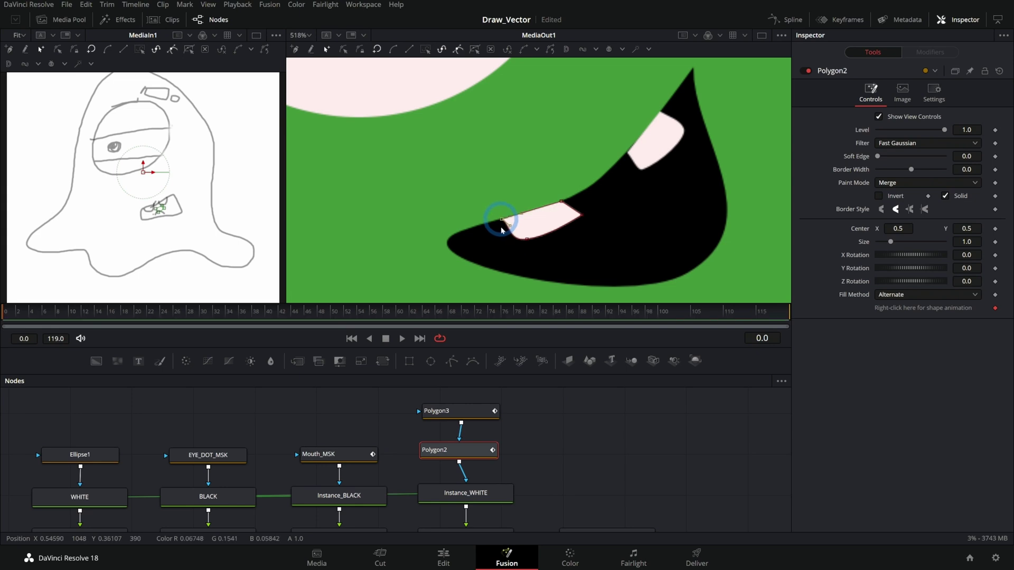
Undo the corner edits on both tooth polygons
click(492, 492)
scroll(626, 211, down, 5)
drag(648, 221, 610, 216)
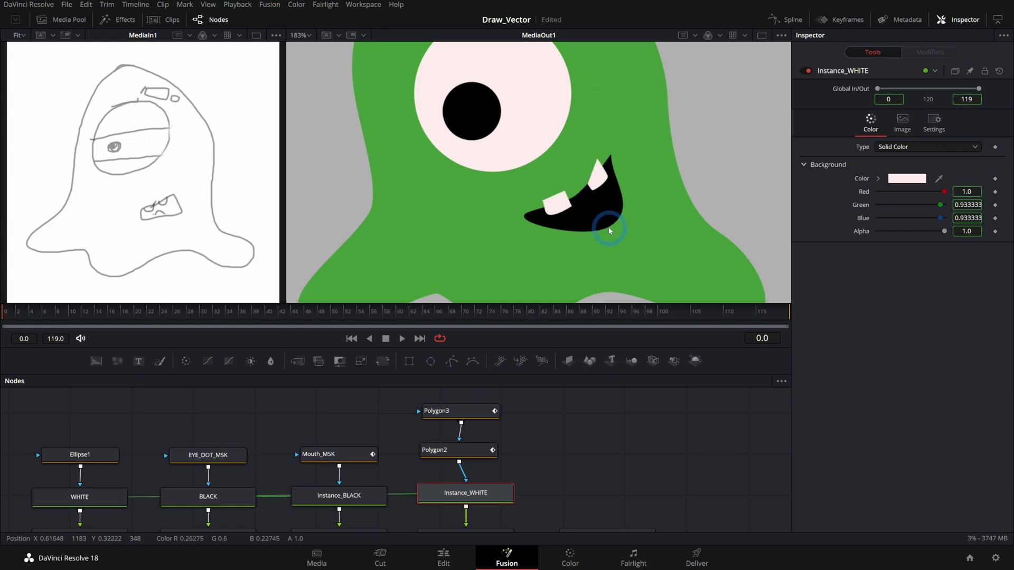
scroll(611, 222, up, 2)
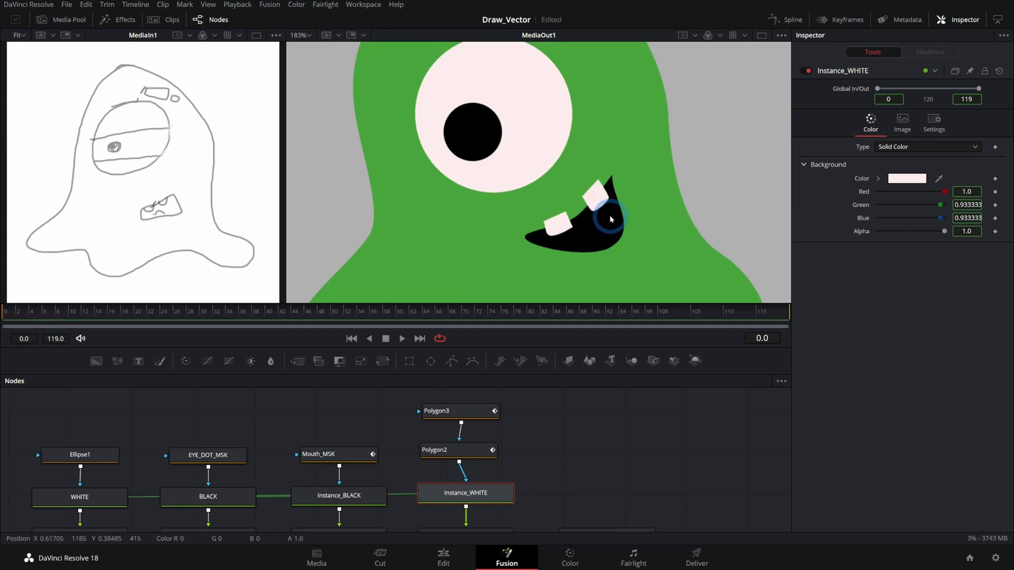
scroll(611, 179, up, 2)
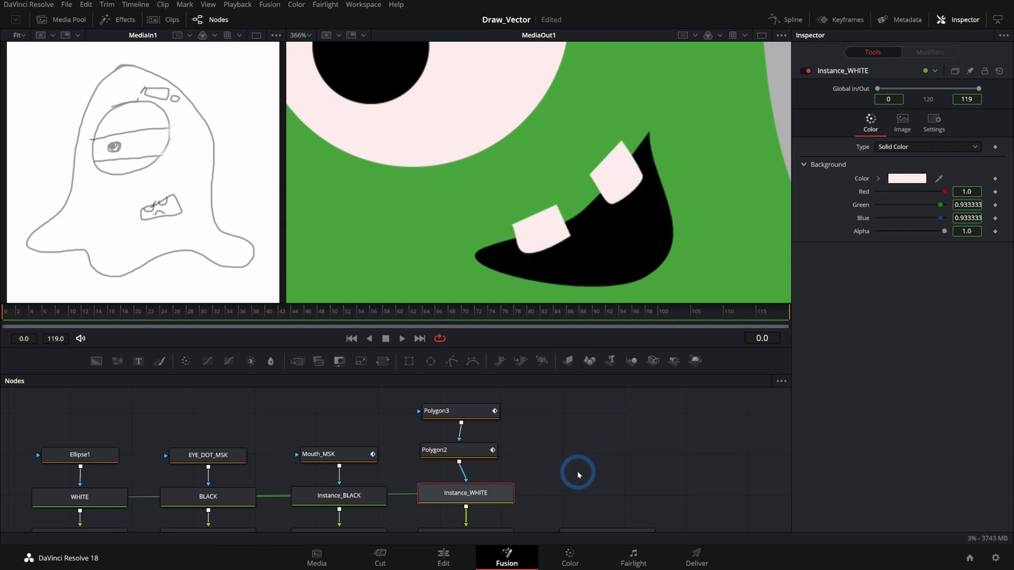
Connect Mouth_MSK to the mask input of Merge5 to clip the teeth to the mouth shape
scroll(580, 460, down, 3)
drag(344, 433, 471, 521)
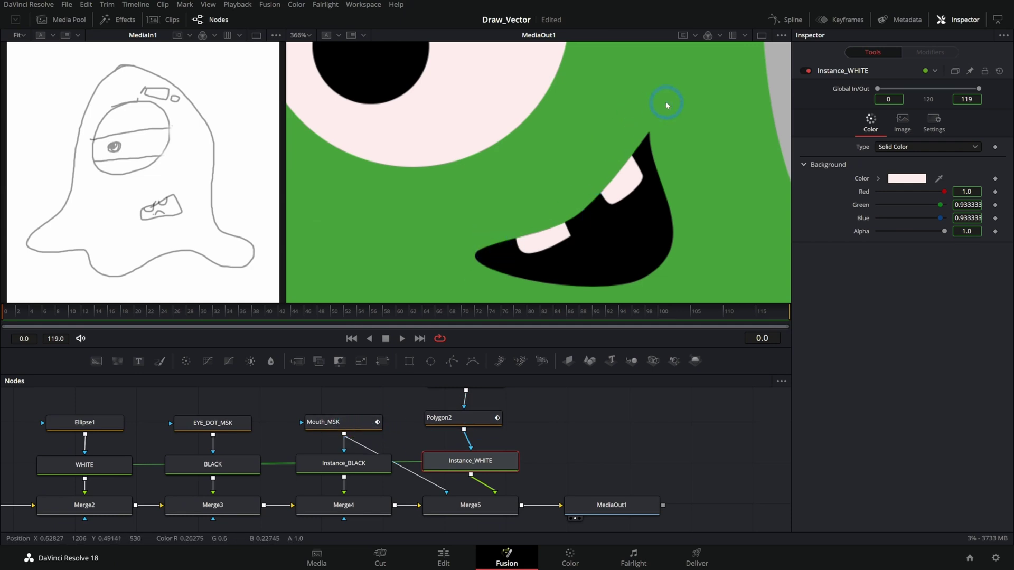
scroll(604, 242, down, 2)
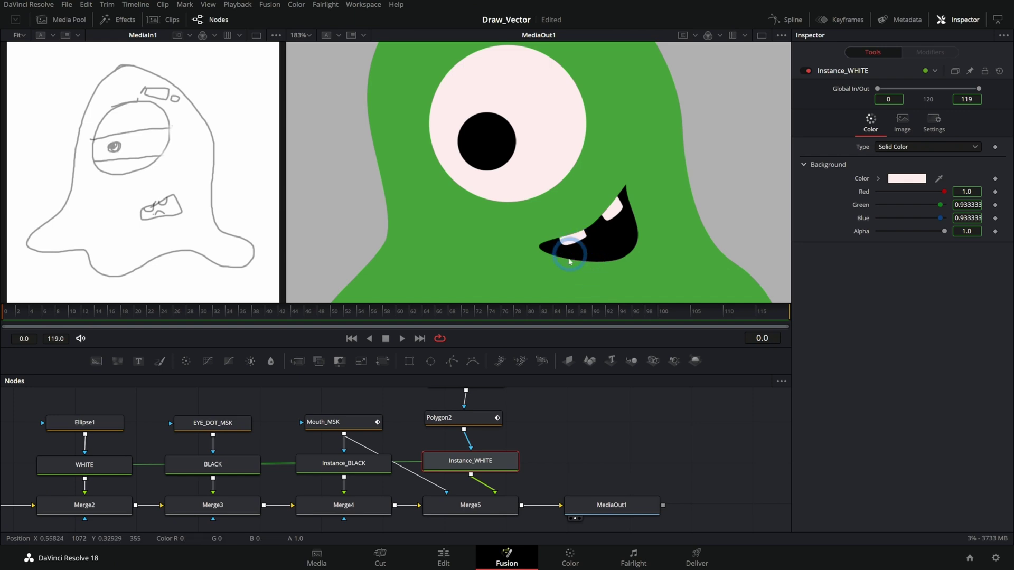
Move MediaIn1 aside and shift the nodes from Background1 to Merge3 away from Merge4 to open a gap in the chain
drag(531, 417, 620, 423)
scroll(489, 419, down, 2)
drag(425, 404, 503, 422)
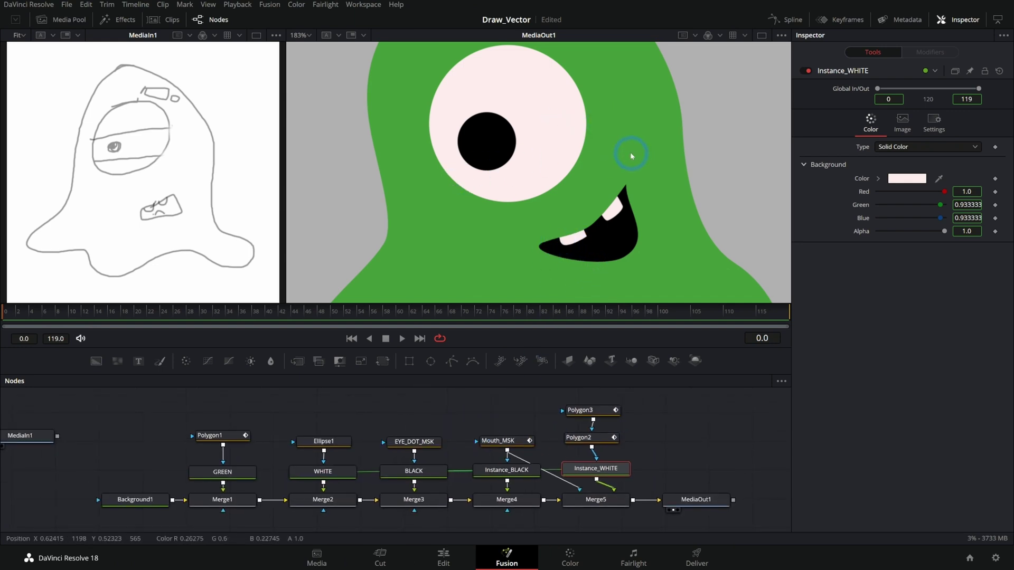
scroll(498, 391, down, 3)
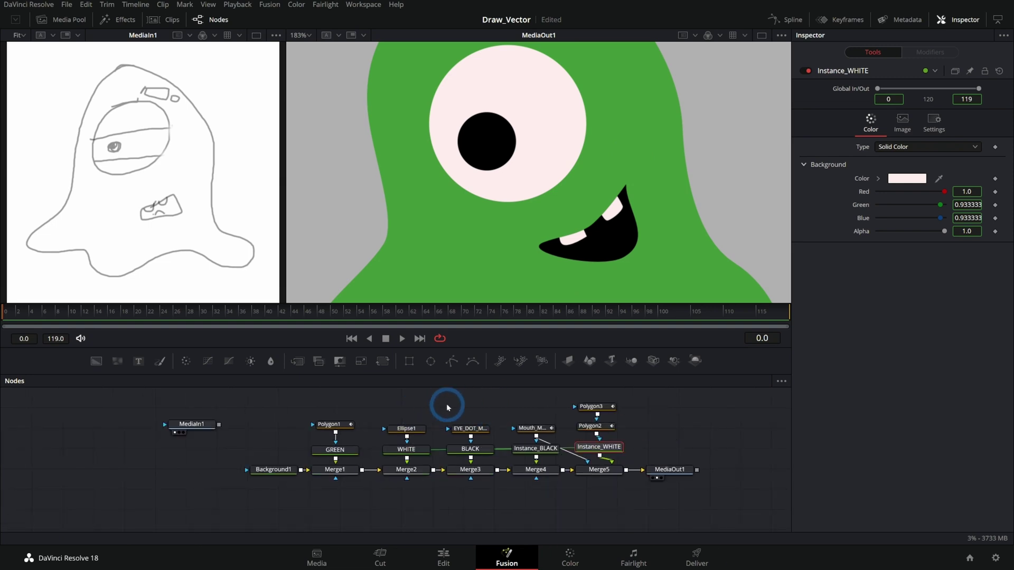
drag(193, 424, 124, 397)
drag(479, 409, 227, 500)
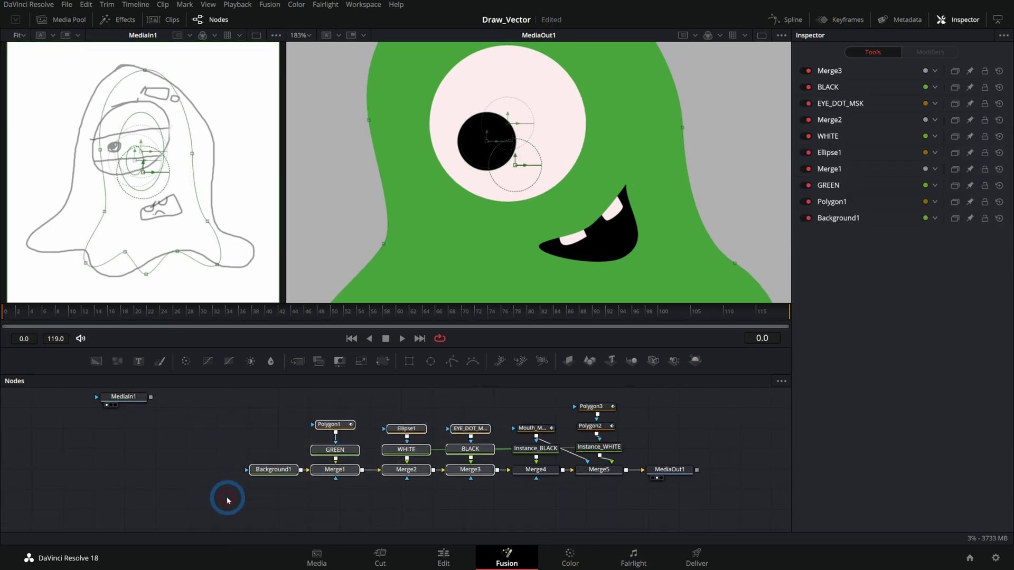
drag(482, 470, 357, 472)
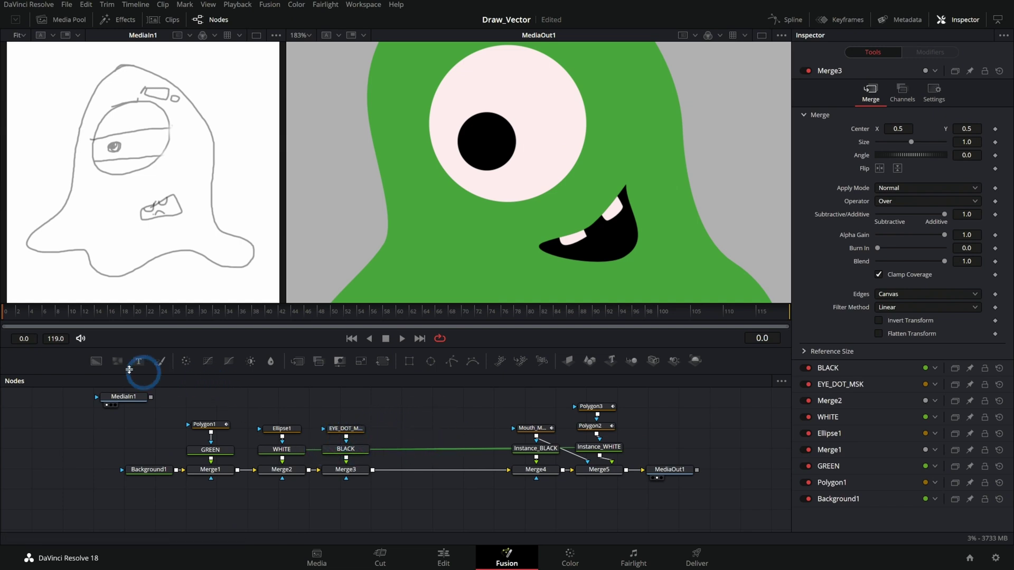
Add a Background node, sample the body green, and darken it to red 0.102 and green 0.449 while previewing it
drag(96, 362, 434, 443)
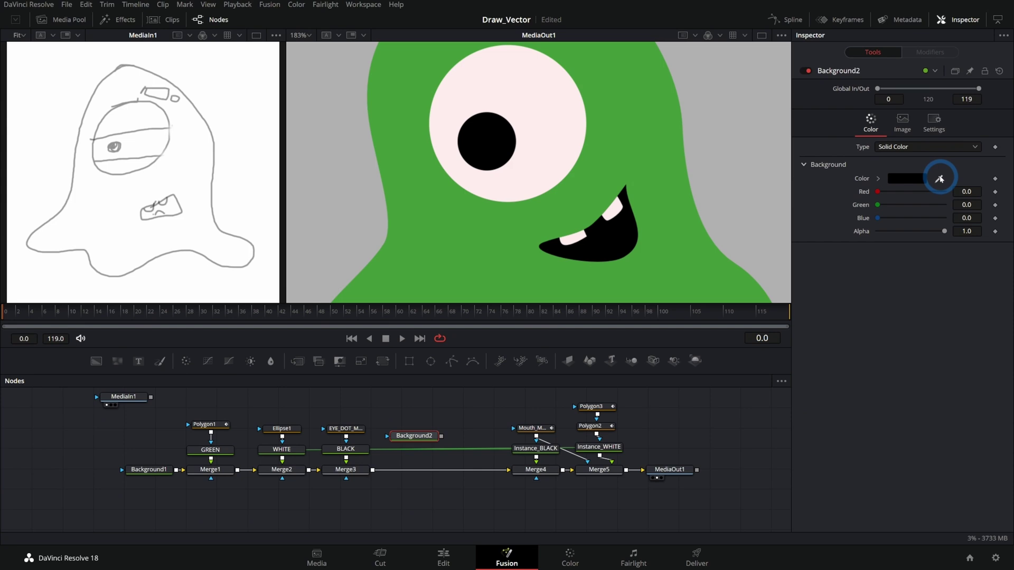
drag(940, 179, 679, 226)
click(916, 206)
mouse_move(918, 206)
mouse_down()
mouse_move(884, 192)
mouse_move(907, 204)
mouse_up()
key(1)
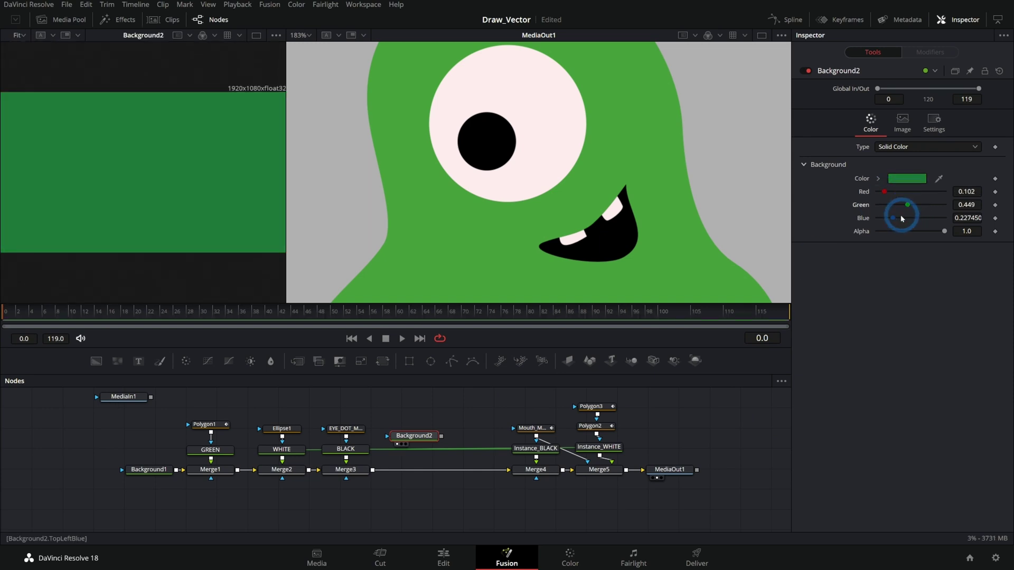
click(181, 188)
Rename the new background DARK_GREEN and merge it over the output of Merge3
click(422, 437)
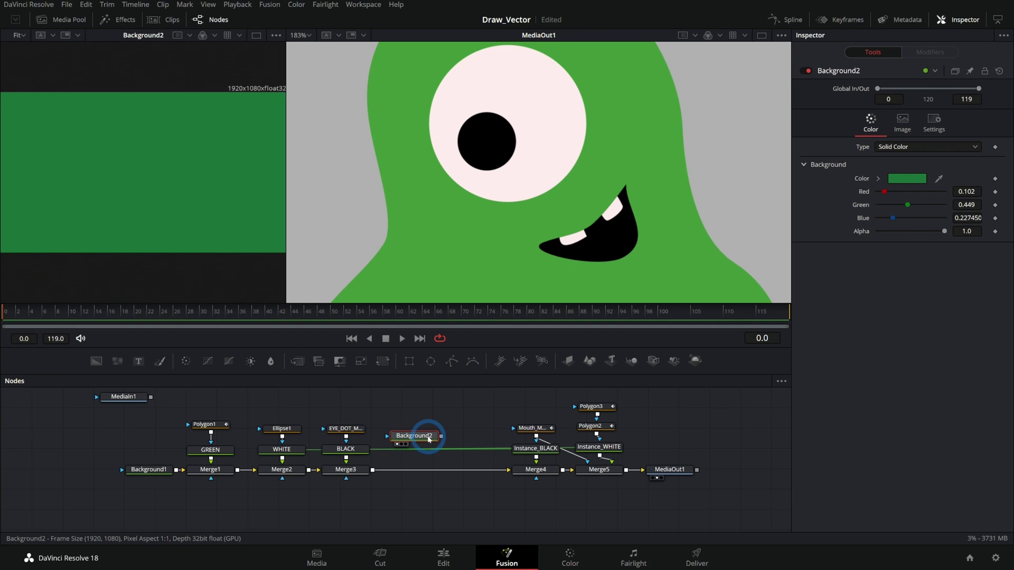
key(F2)
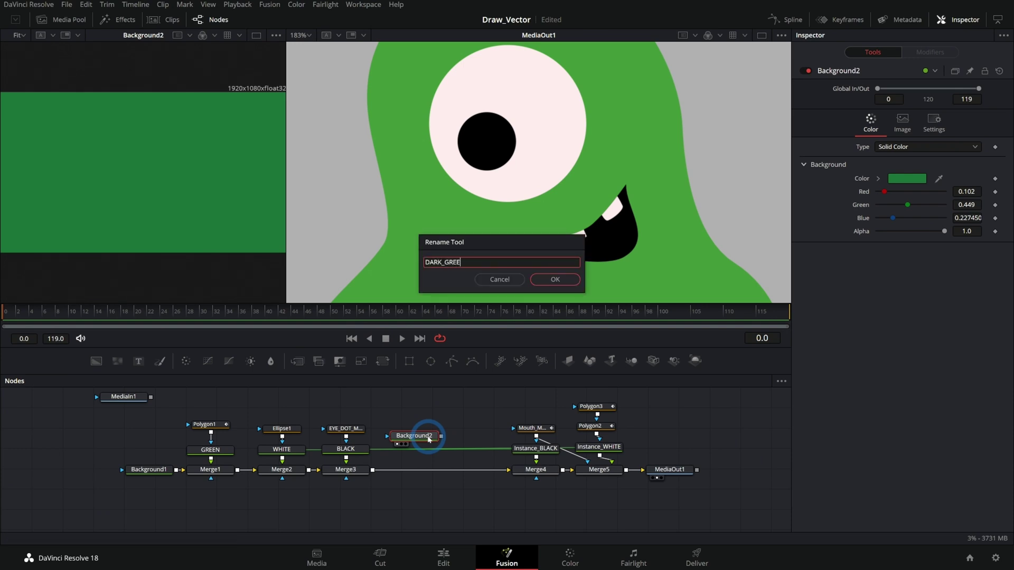
key(Return)
drag(441, 436, 372, 470)
drag(410, 438, 410, 449)
scroll(410, 428, up, 3)
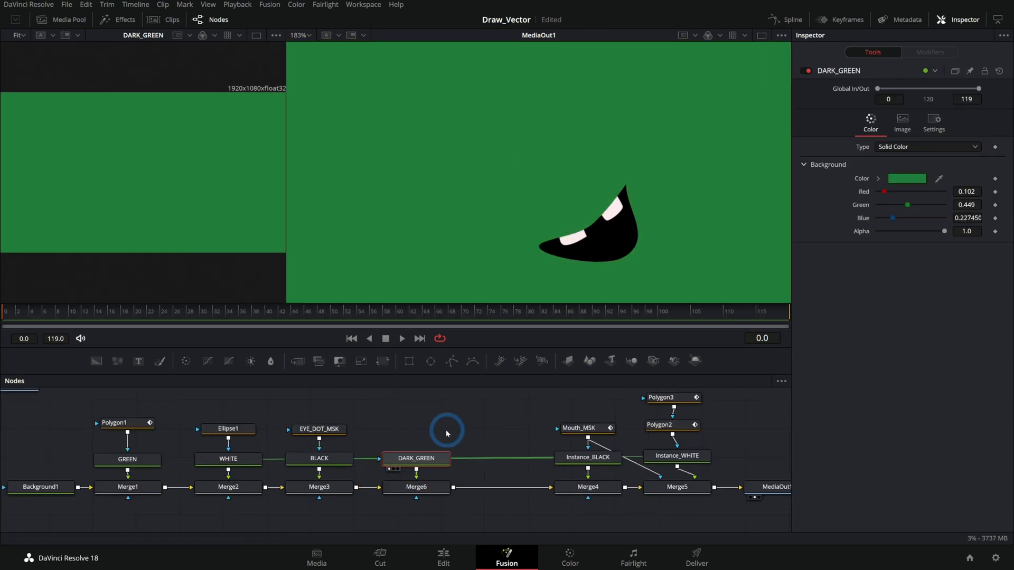
Rename the eye's ellipse mask EYE_MSK and connect it to the mask input of Merge6
click(521, 72)
scroll(532, 186, down, 2)
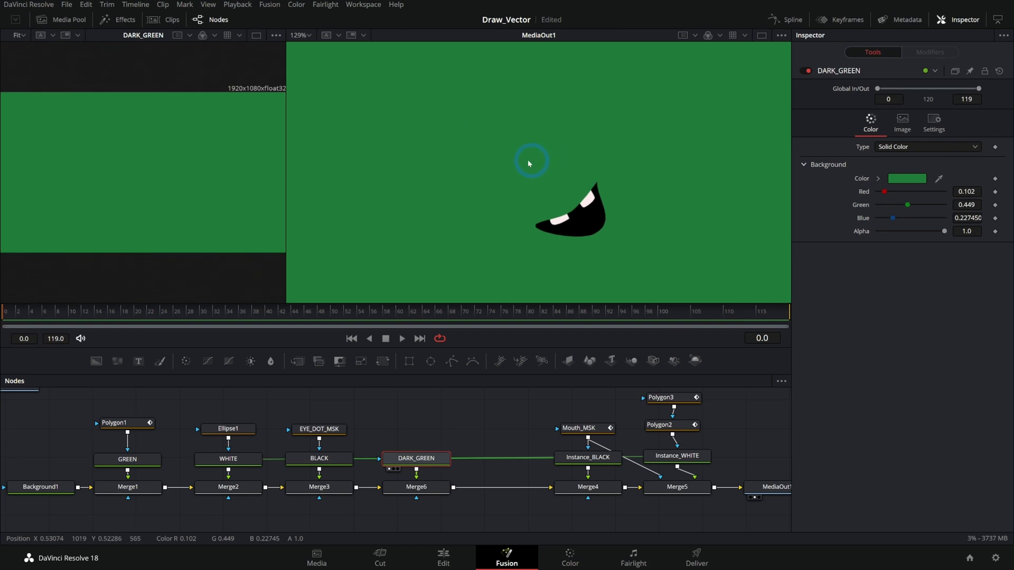
mouse_move(228, 439)
mouse_down()
mouse_move(277, 433)
mouse_move(243, 441)
mouse_up()
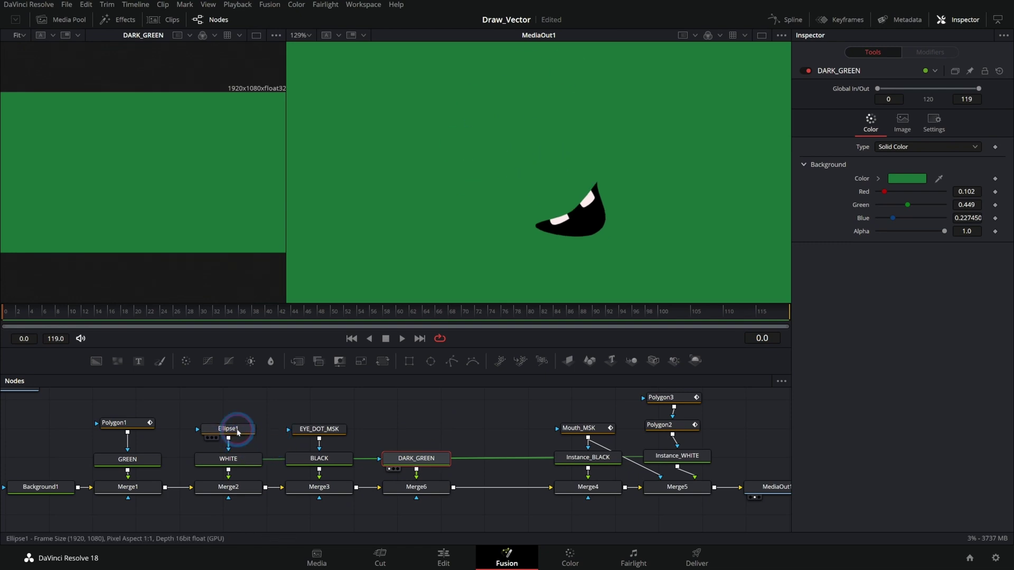
click(238, 432)
key(F2)
key(Return)
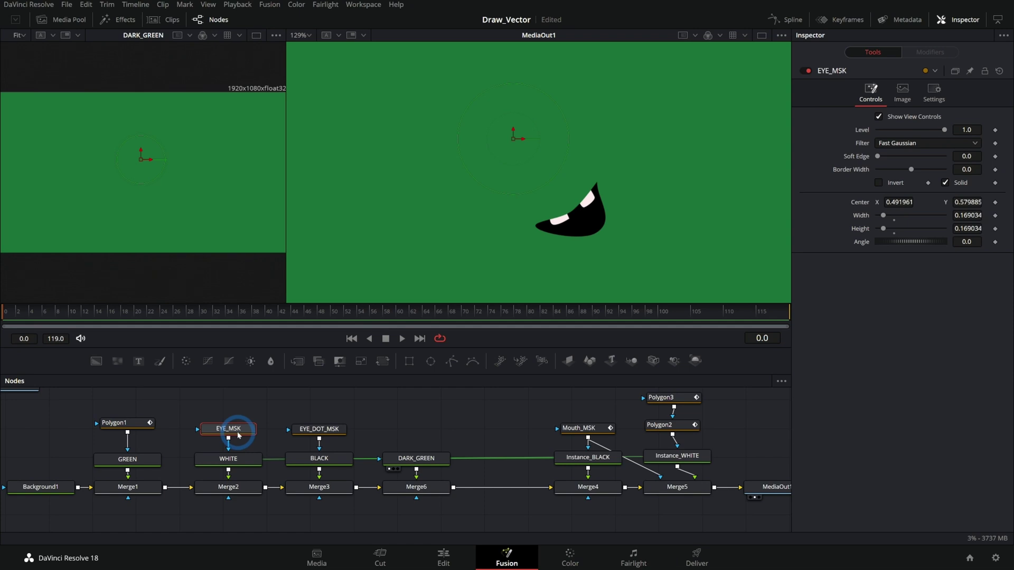
drag(228, 438, 415, 498)
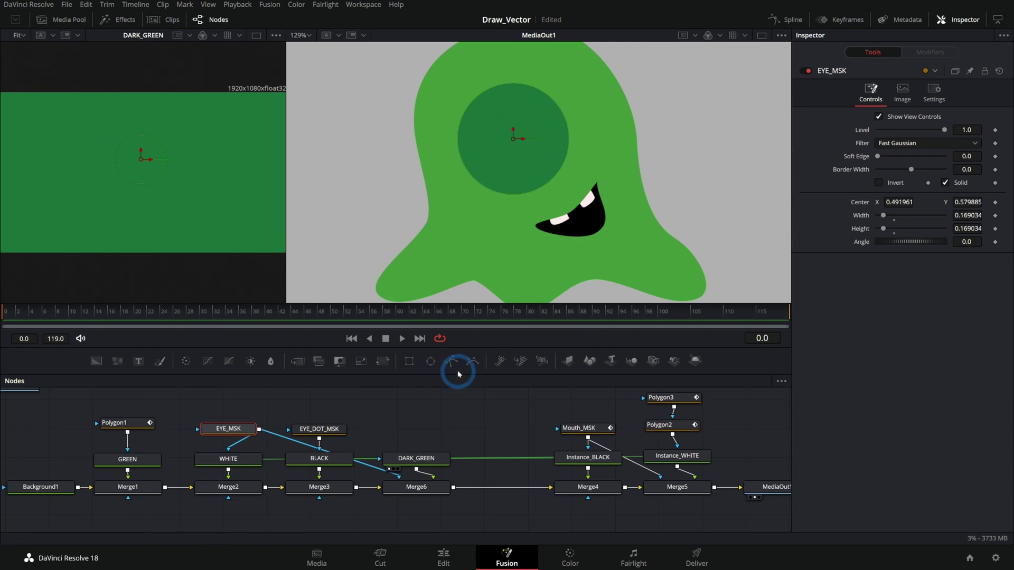
Mask DARK_GREEN with a new ellipse shaped as a lower eyelid, about 0.5 wide, 0.11 high and tilted about 4.6 degrees
drag(423, 460, 432, 457)
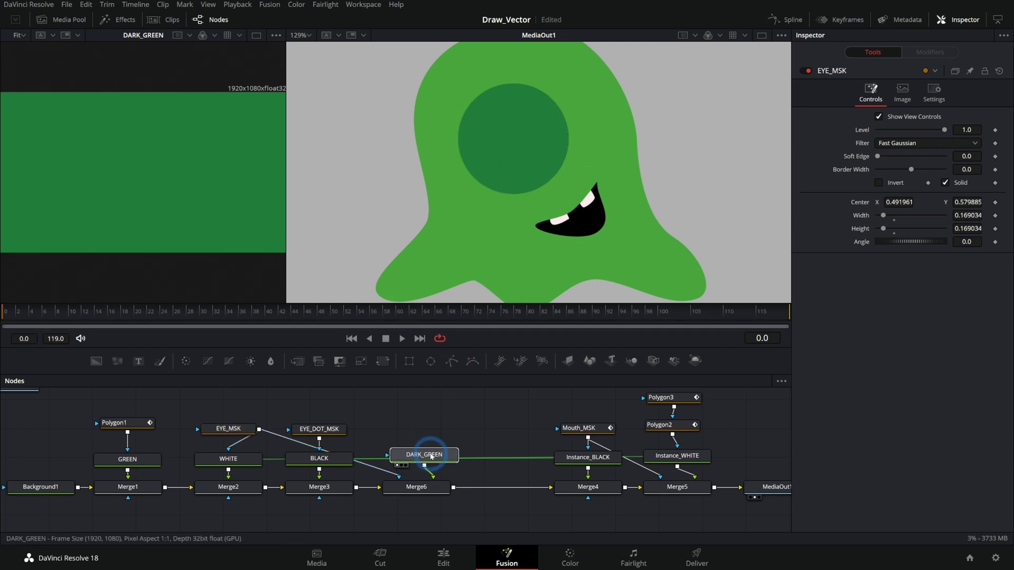
drag(431, 361, 446, 454)
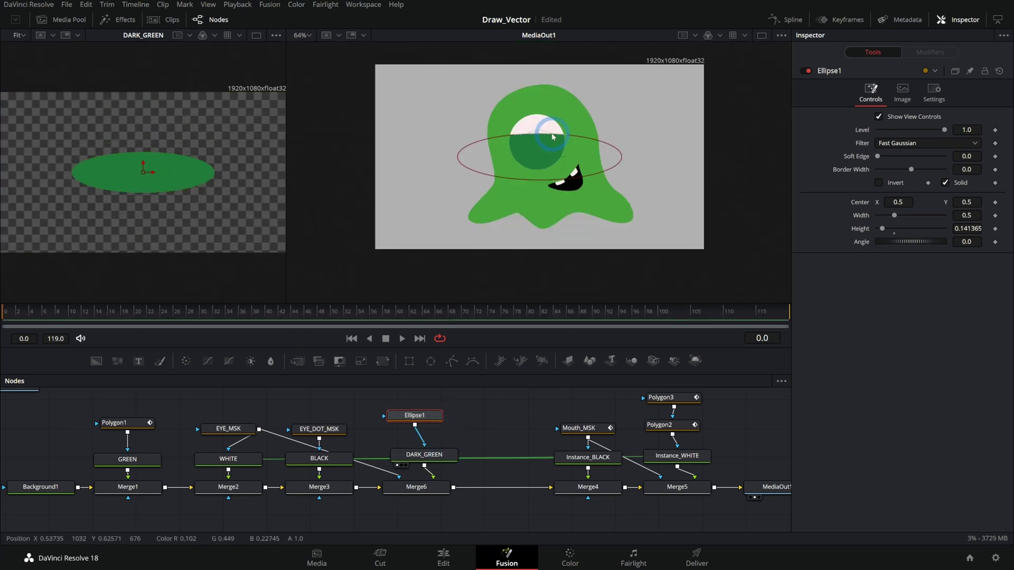
drag(553, 133, 553, 139)
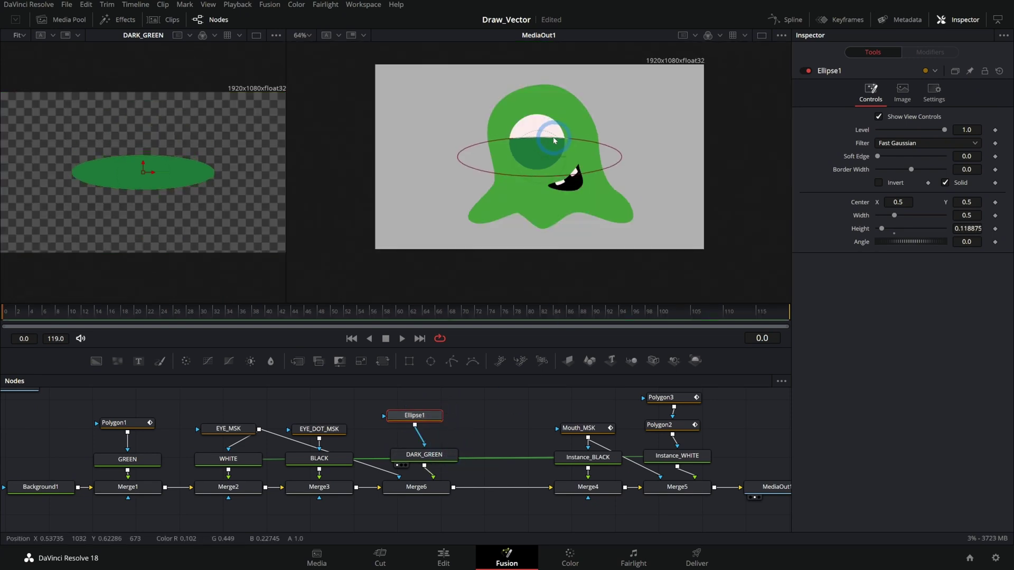
drag(531, 180, 521, 172)
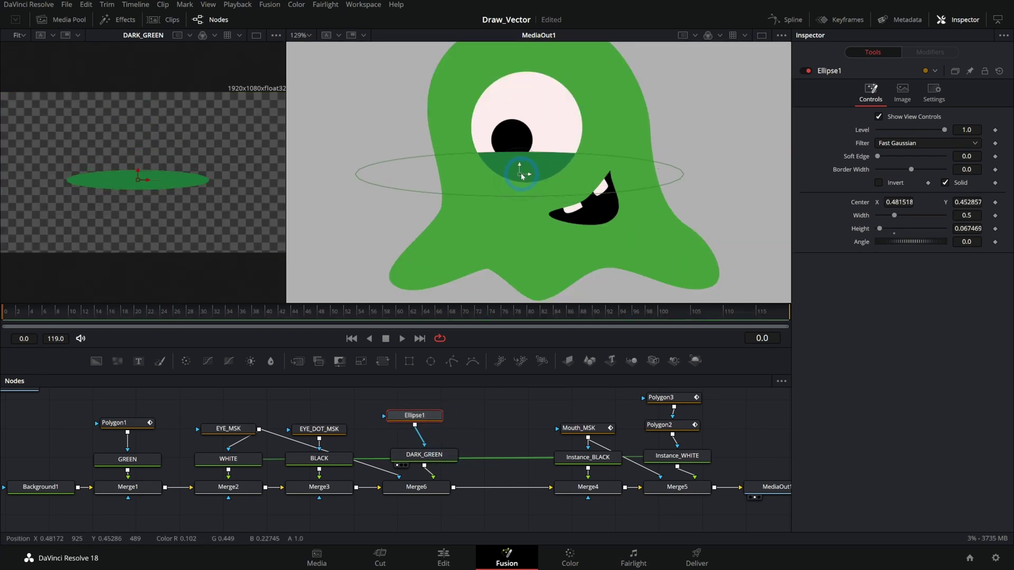
scroll(520, 172, up, 2)
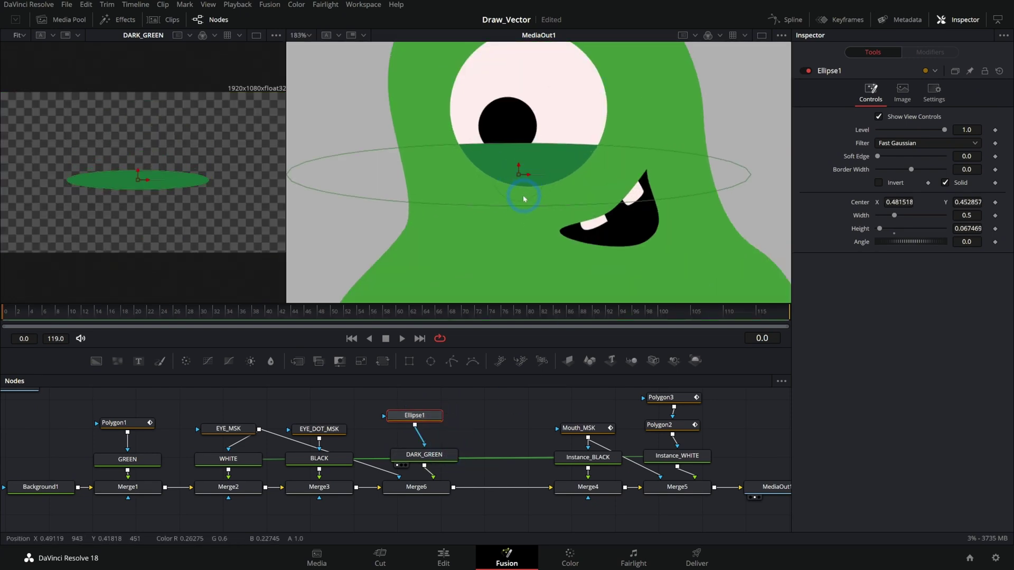
drag(530, 209, 534, 232)
drag(520, 173, 542, 184)
drag(524, 203, 532, 198)
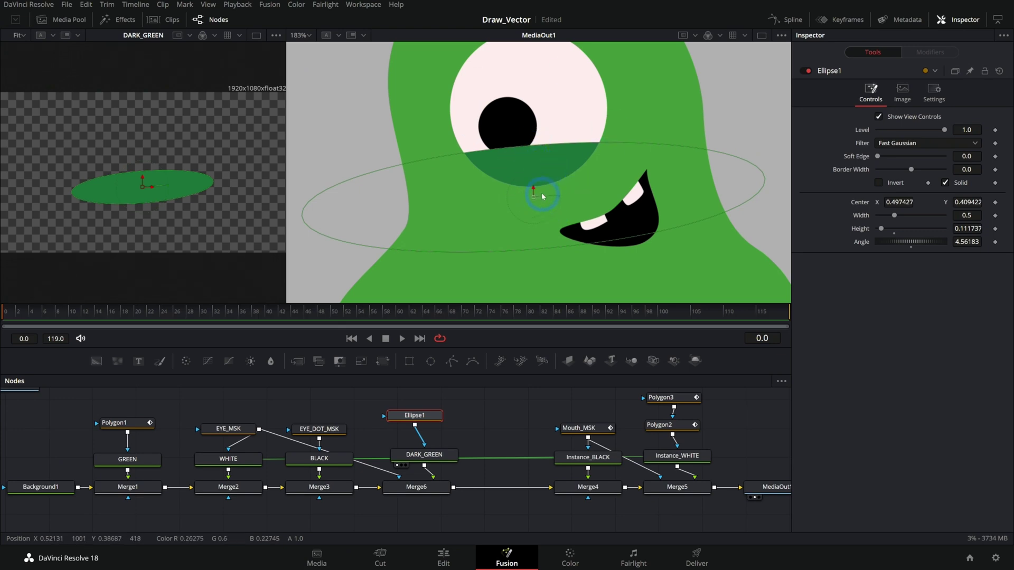
Duplicate the eyelid ellipse Ellipse1 and connect the copy to Ellipse1's mask input
scroll(478, 405, up, 1)
click(423, 444)
key(ctrl+c)
click(451, 407)
key(ctrl+v)
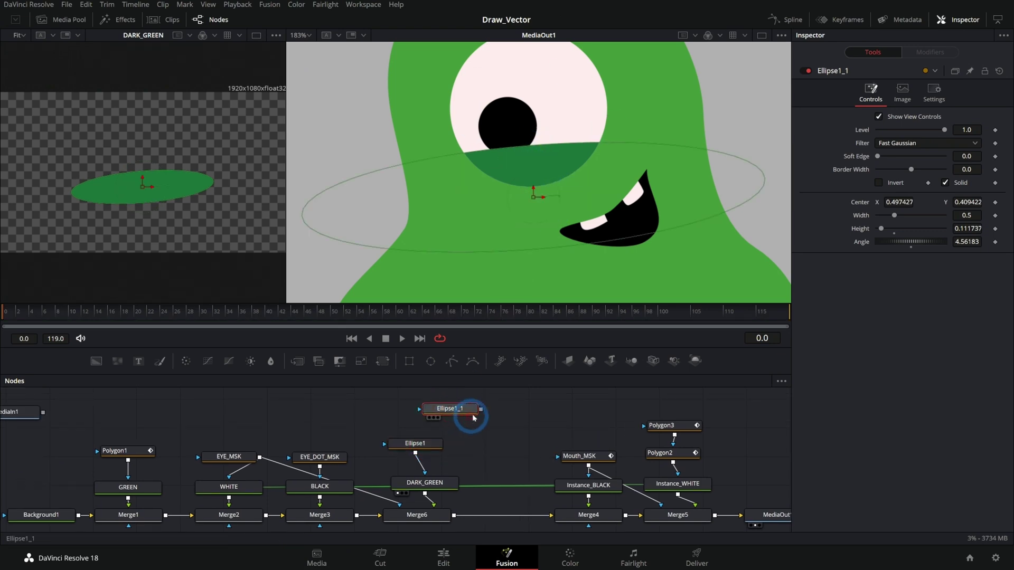
drag(468, 415, 415, 444)
Move the copied ellipse over the top of the eye as an upper eyelid, centered about X 0.476, Y 0.758
drag(533, 197, 513, 53)
drag(551, 143, 559, 232)
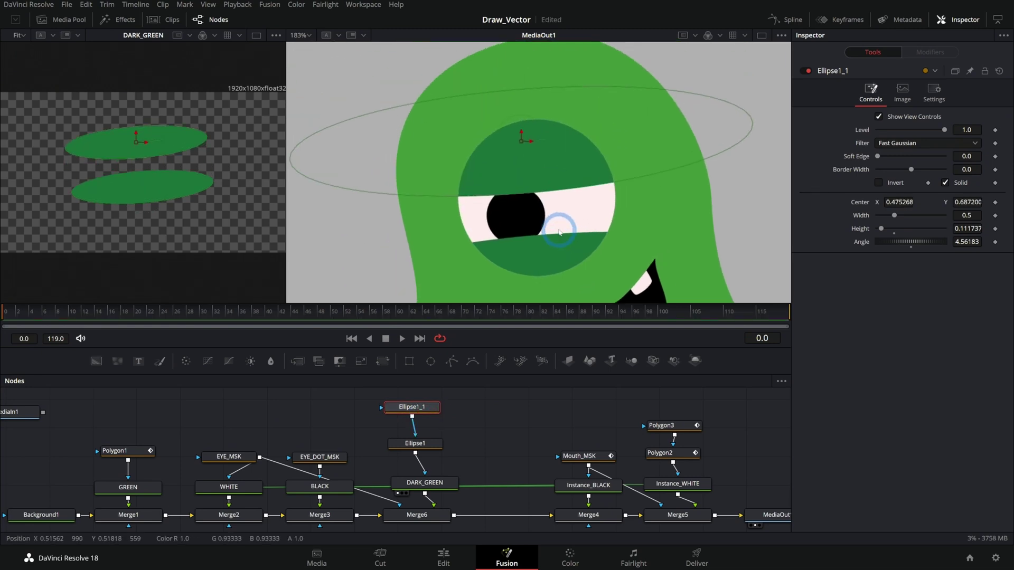
drag(527, 141, 526, 103)
scroll(543, 205, down, 5)
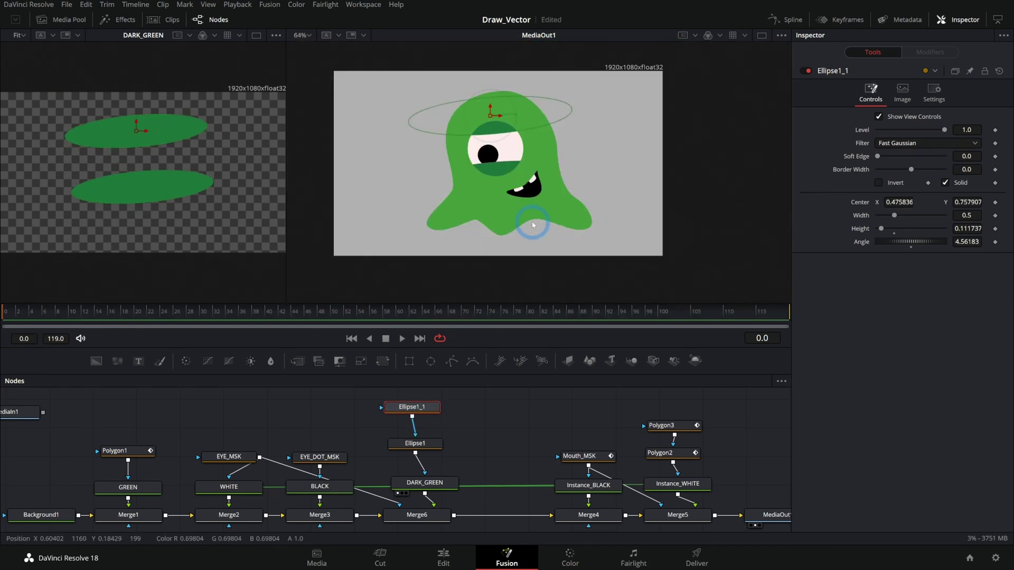
Line up the Ellipse1 and Ellipse1_1 nodes vertically above DARK_GREEN
click(433, 481)
scroll(582, 189, up, 2)
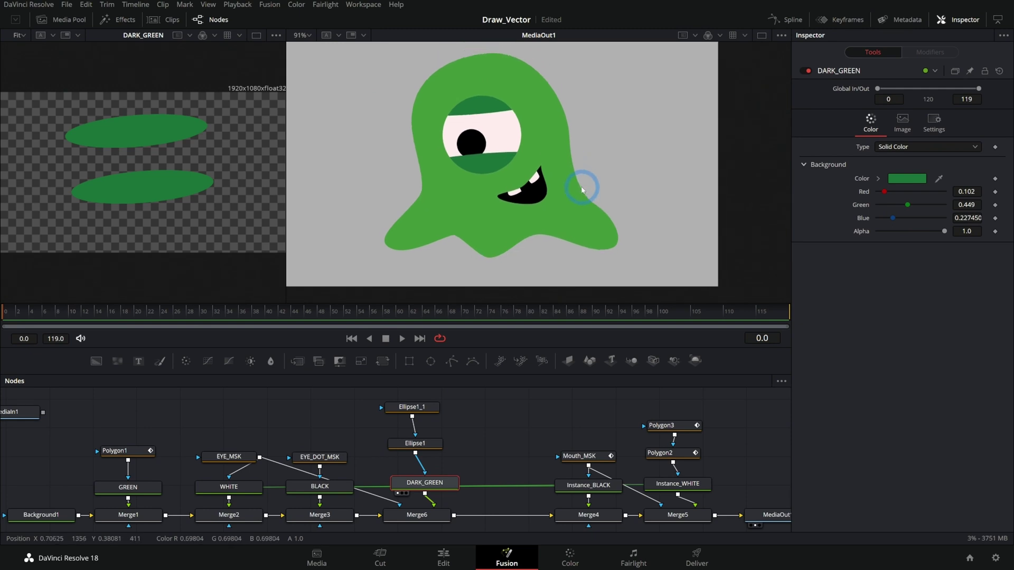
scroll(582, 189, up, 3)
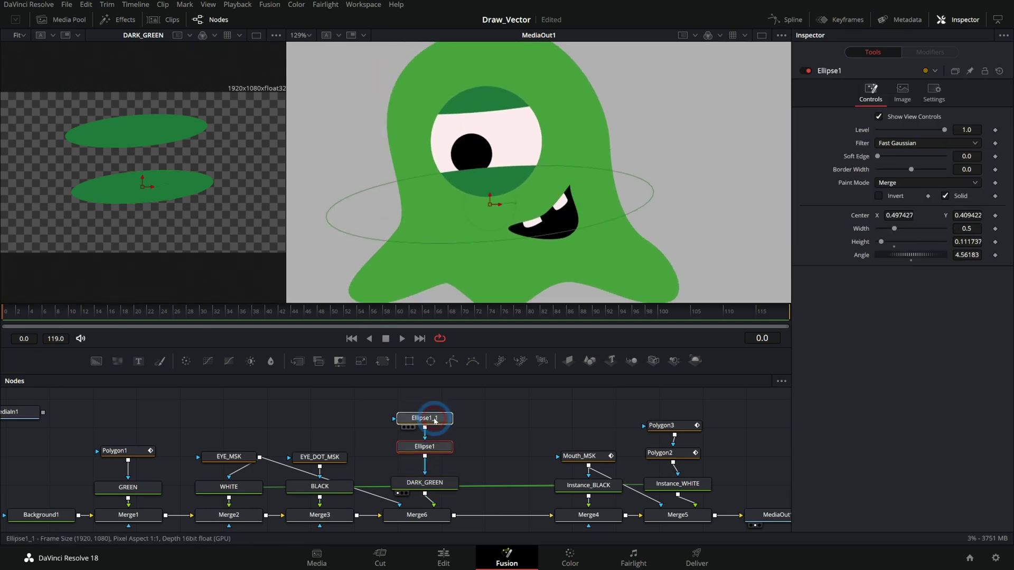
click(434, 419)
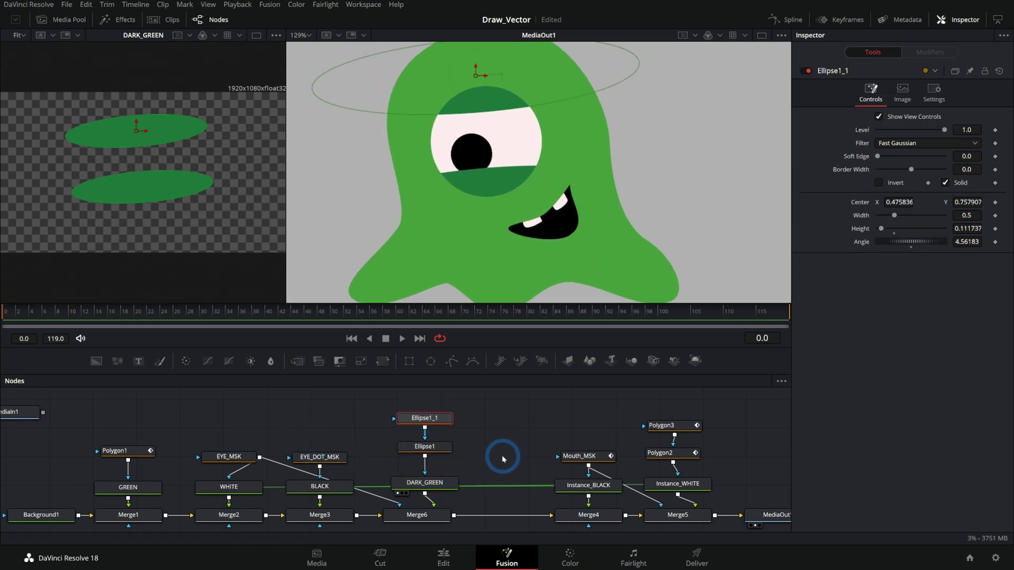
drag(502, 456, 468, 446)
click(292, 448)
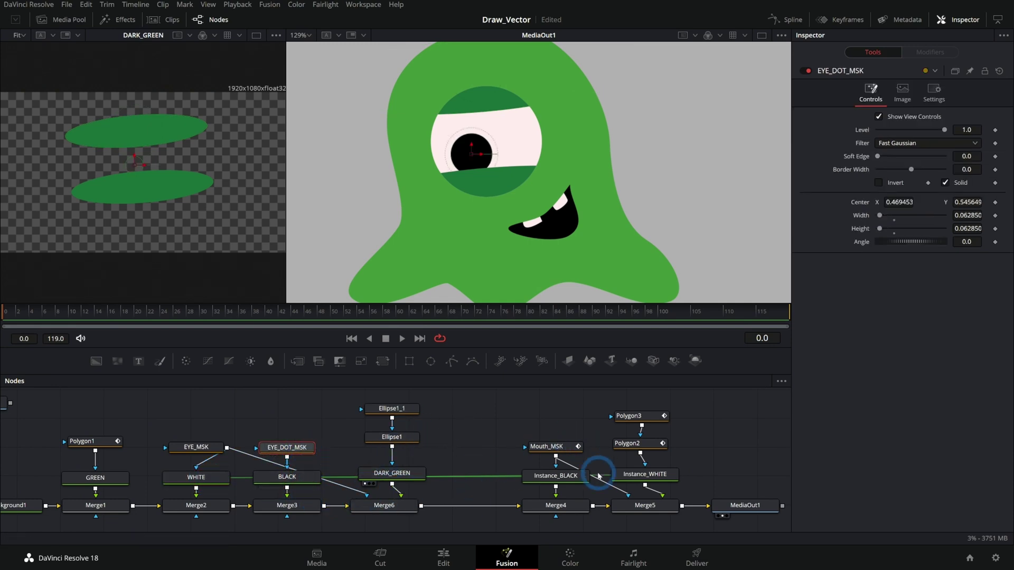
Move MediaOut1 farther from Merge5 and shift the background and body nodes away from Merge2 to make room
drag(780, 442, 589, 512)
click(496, 511)
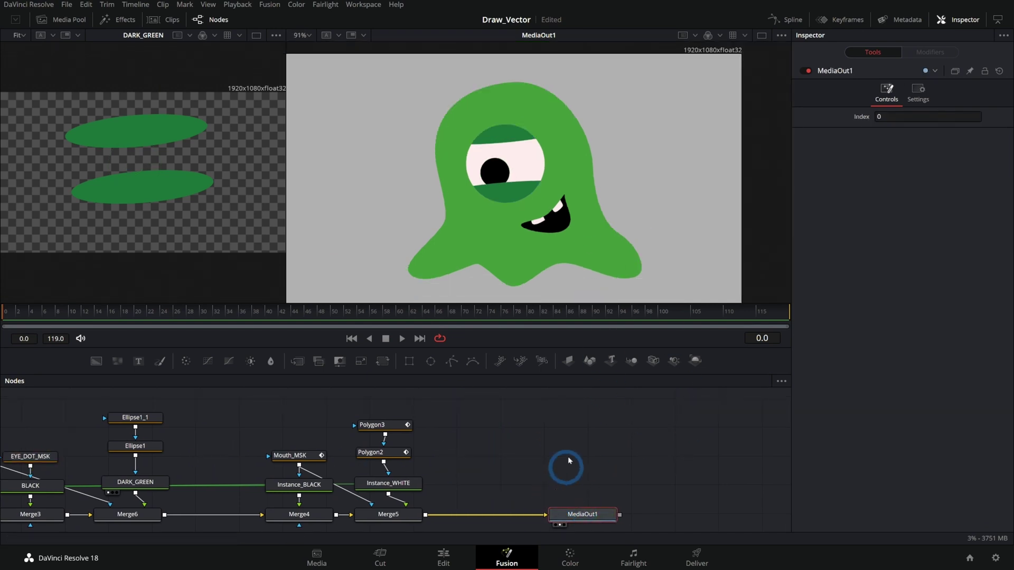
drag(463, 443, 640, 439)
drag(52, 434, 415, 414)
drag(415, 414, 245, 498)
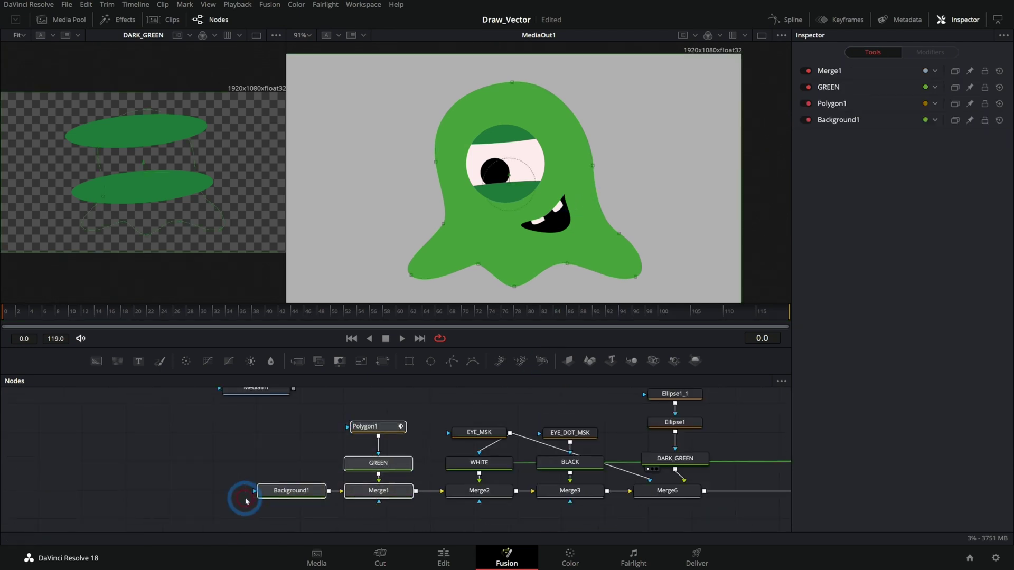
drag(409, 491, 255, 491)
Rename the body's polygon mask BODY_MSK
click(220, 427)
key(F2)
text(BOD)
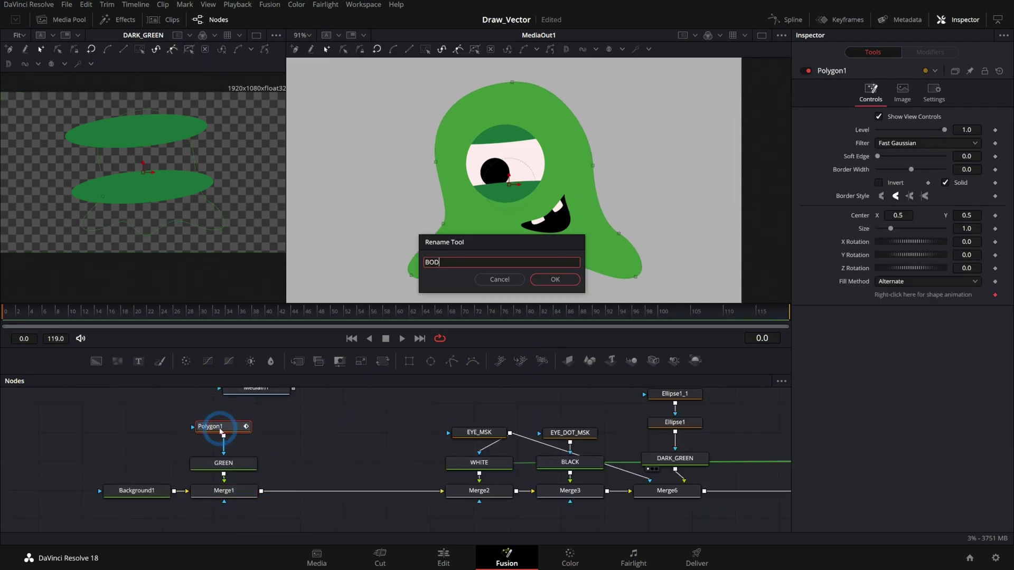
text(Y_SM)
key(BackSpace)
key(BackSpace)
text(MSK)
key(Return)
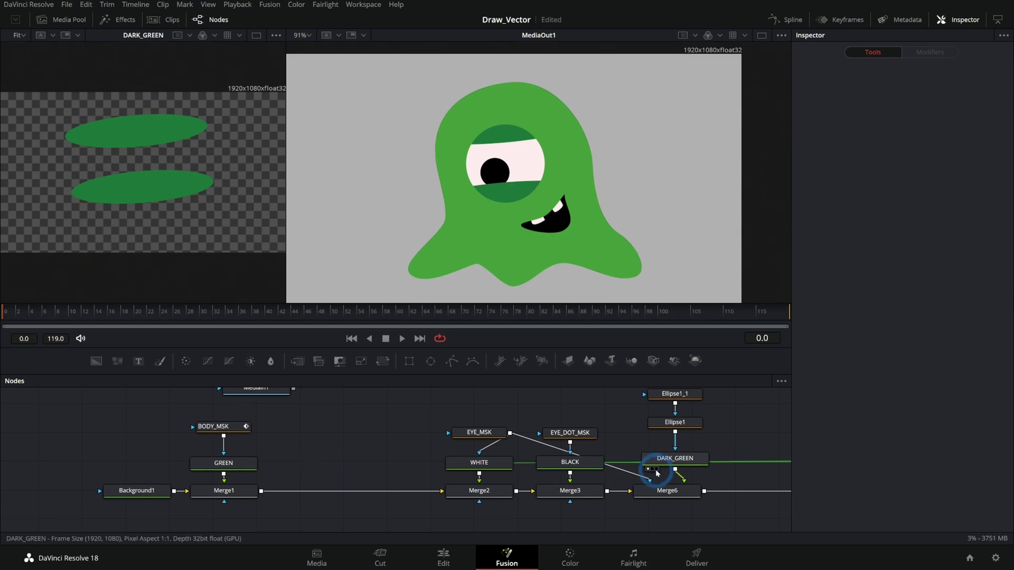
Merge an instance of DARK_GREEN after Merge1 and mask the instance with a new polygon
click(692, 464)
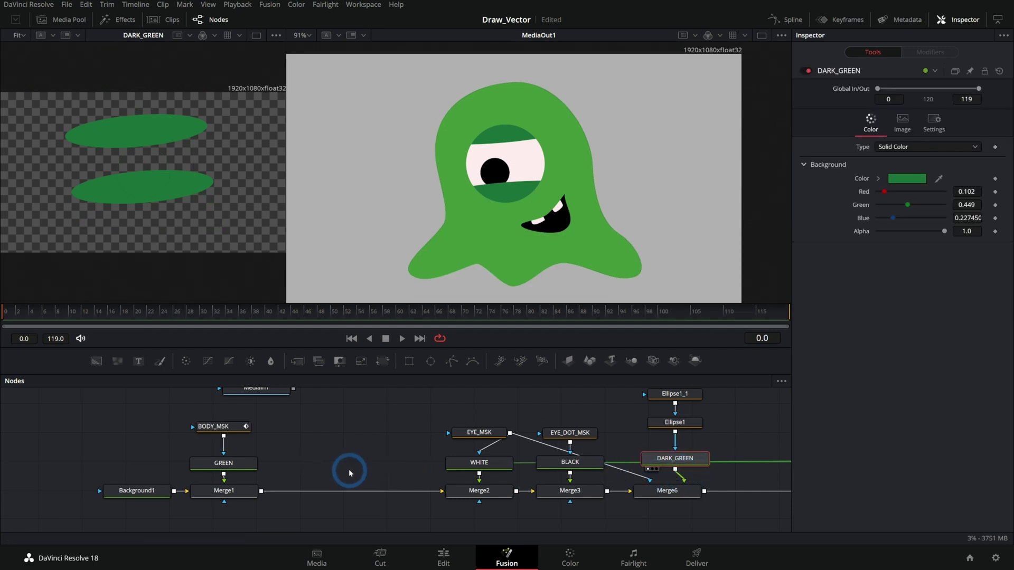
key(ctrl+shift+v)
drag(373, 466, 262, 492)
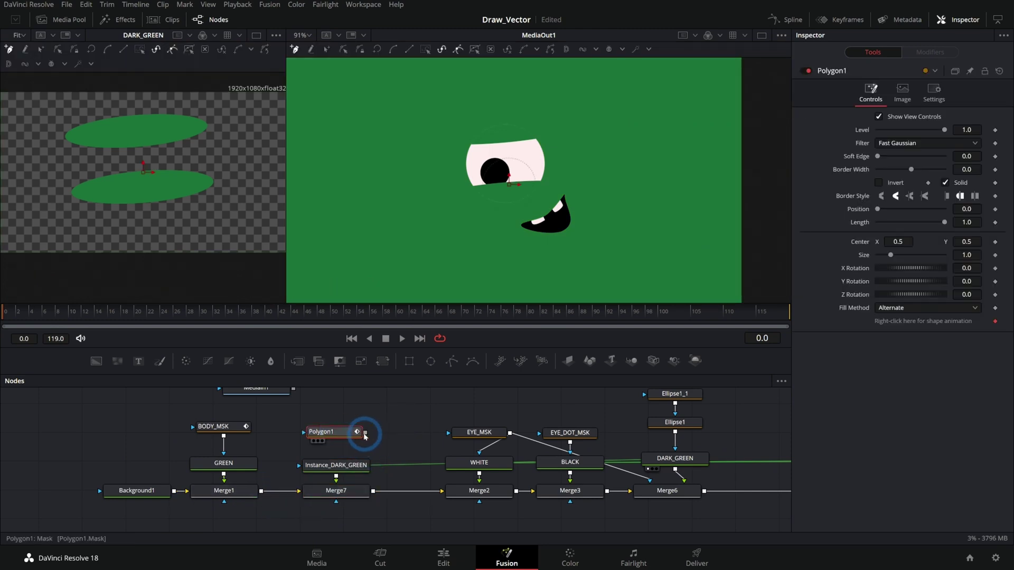
drag(365, 432, 350, 467)
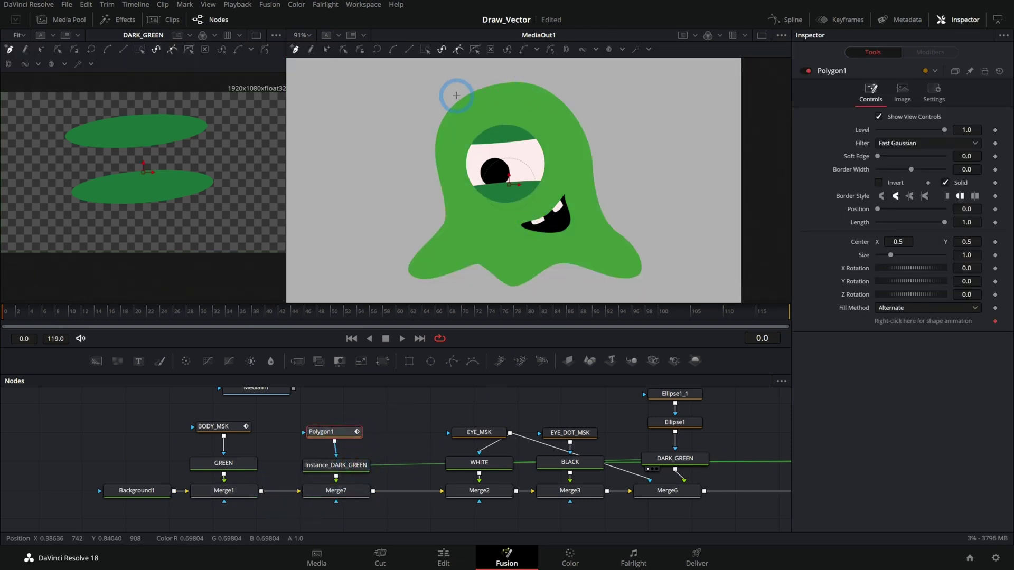
Draw a closed polygon for the body shadow along the left side and lower edge, extending beyond the body outline
drag(505, 76, 457, 214)
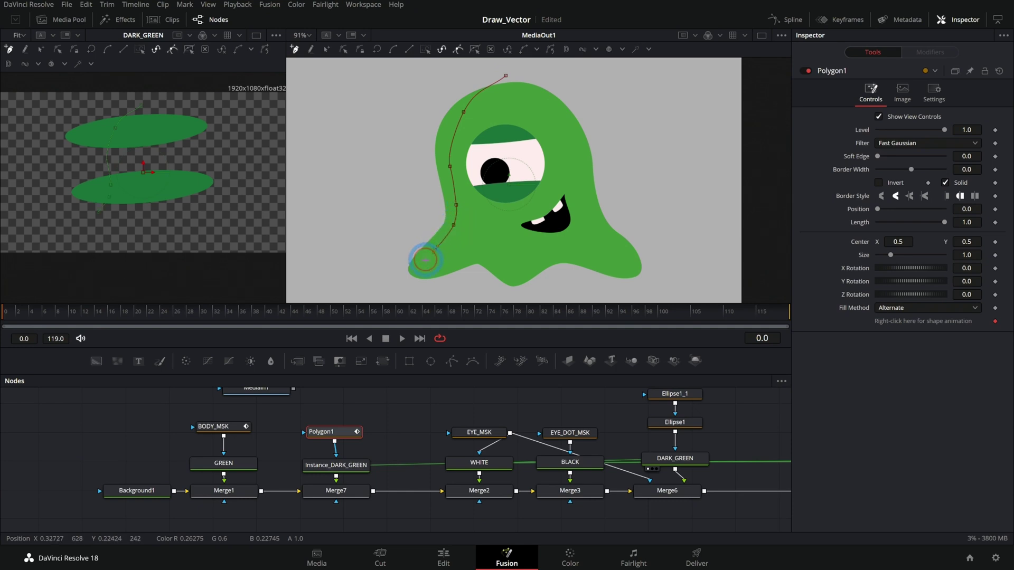
mouse_move(522, 292)
mouse_down()
mouse_move(578, 259)
mouse_move(626, 279)
mouse_move(626, 297)
mouse_move(613, 249)
mouse_move(647, 264)
mouse_move(650, 282)
mouse_move(642, 252)
mouse_move(664, 265)
mouse_move(509, 291)
mouse_move(413, 285)
mouse_move(367, 271)
mouse_move(360, 222)
mouse_move(393, 114)
mouse_move(404, 177)
mouse_move(410, 136)
mouse_move(432, 104)
mouse_move(477, 88)
mouse_move(511, 98)
mouse_up()
click(649, 264)
scroll(390, 111, up, 3)
scroll(490, 236, down, 2)
scroll(520, 190, down, 2)
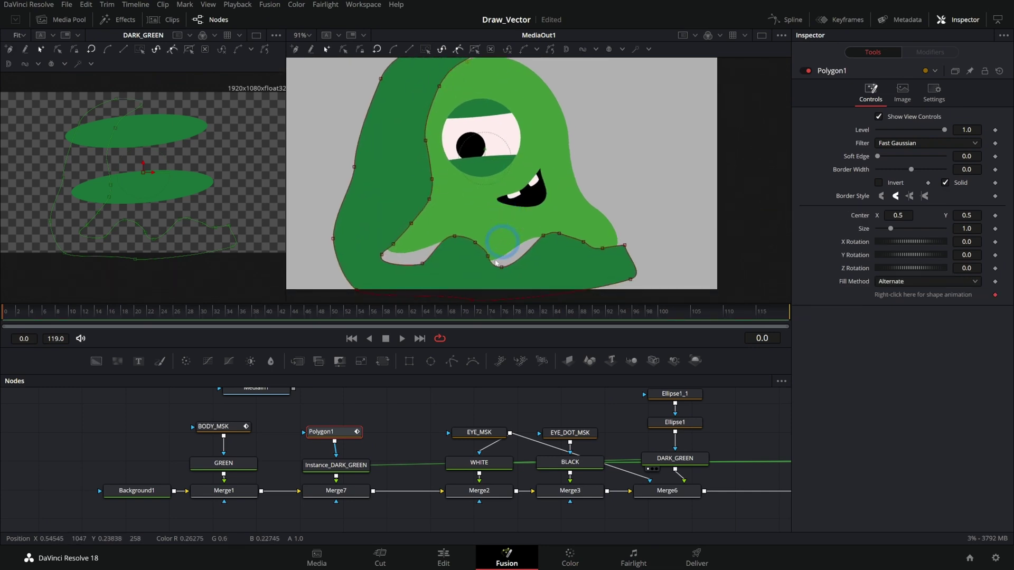
Mask Merge7 with BODY_MSK and adjust the shadow polygon's points along the wavy lower edge of the body
drag(224, 436, 336, 476)
click(698, 488)
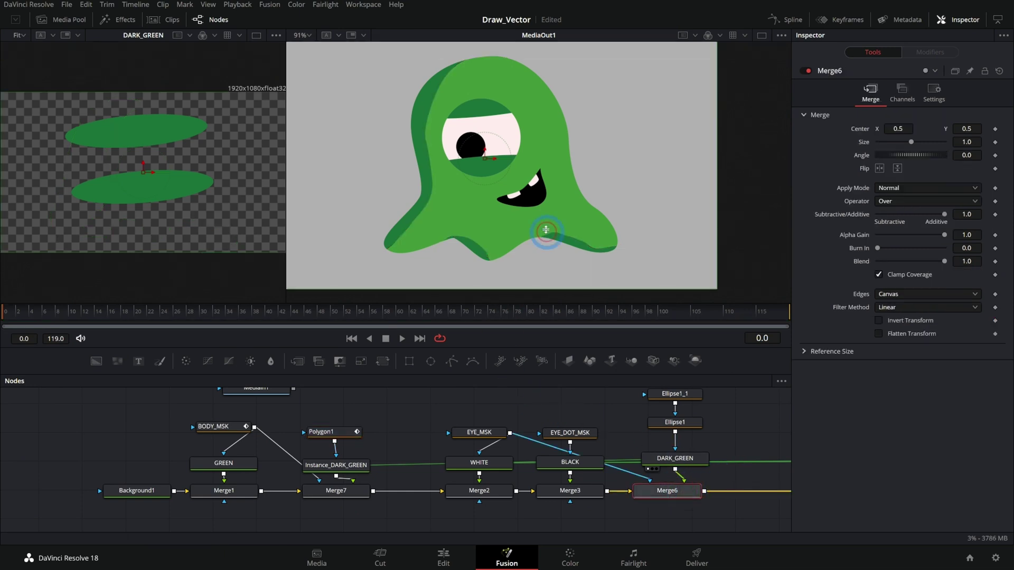
click(514, 173)
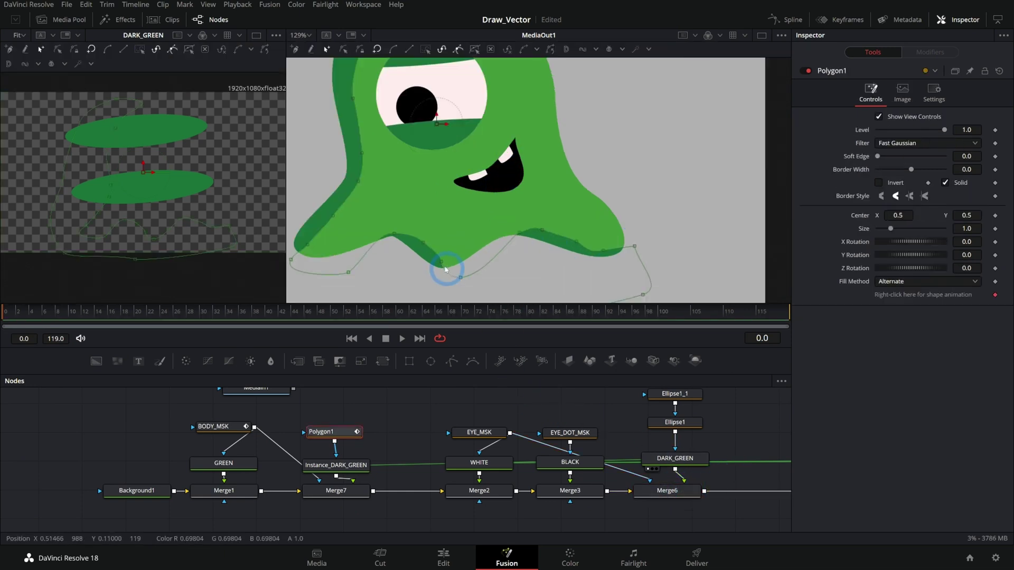
click(442, 260)
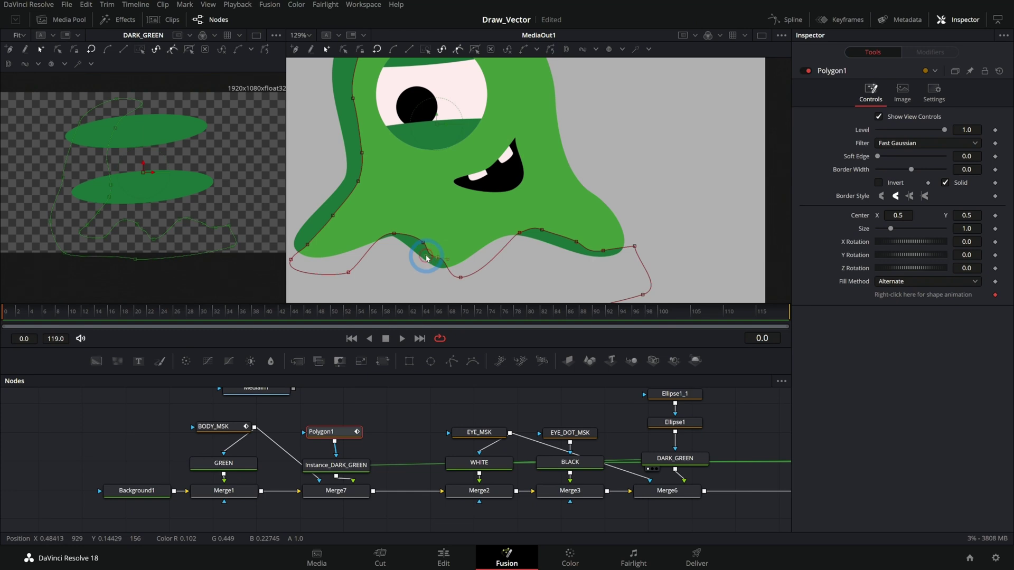
drag(428, 258, 395, 229)
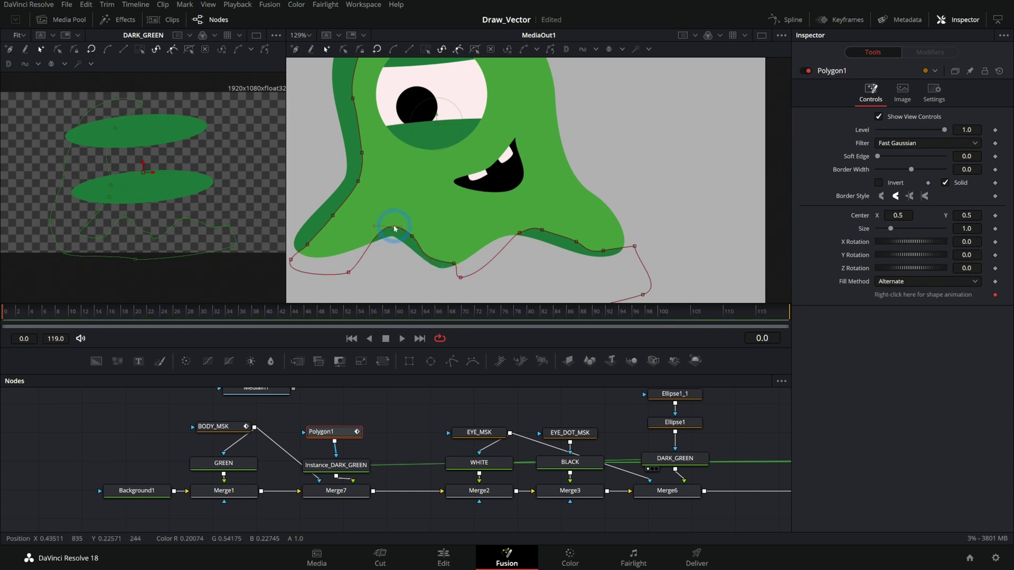
click(506, 187)
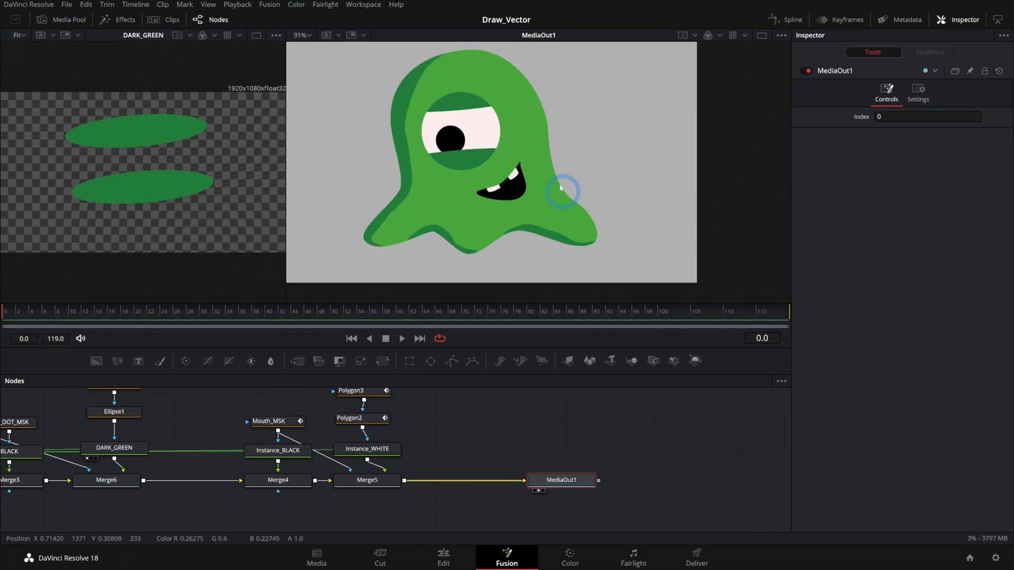
Shift the background and body nodes away from Merge2 and merge an instance of WHITE with a new ellipse mask after Merge7
drag(419, 401, 129, 491)
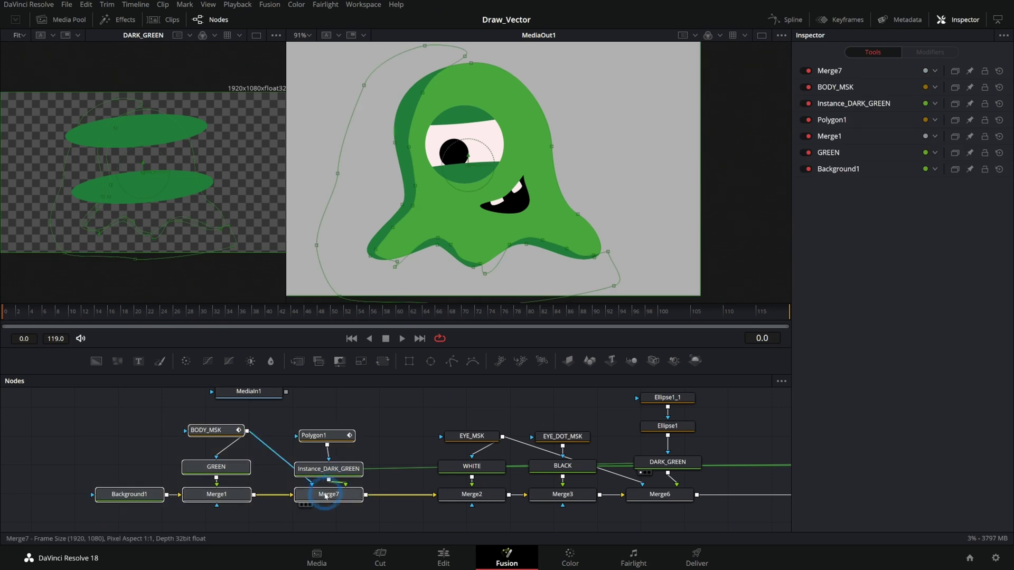
drag(324, 493, 220, 493)
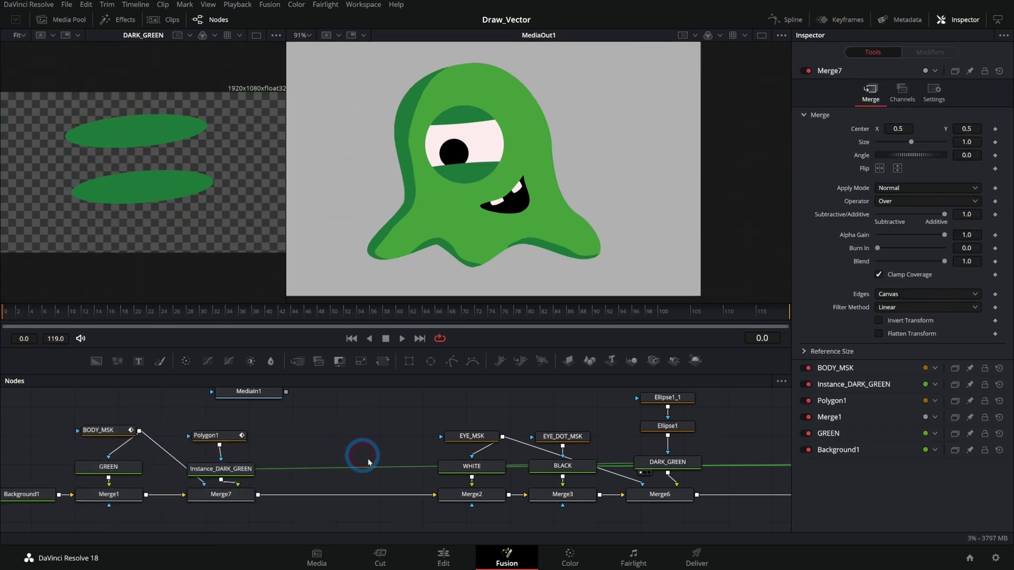
click(472, 466)
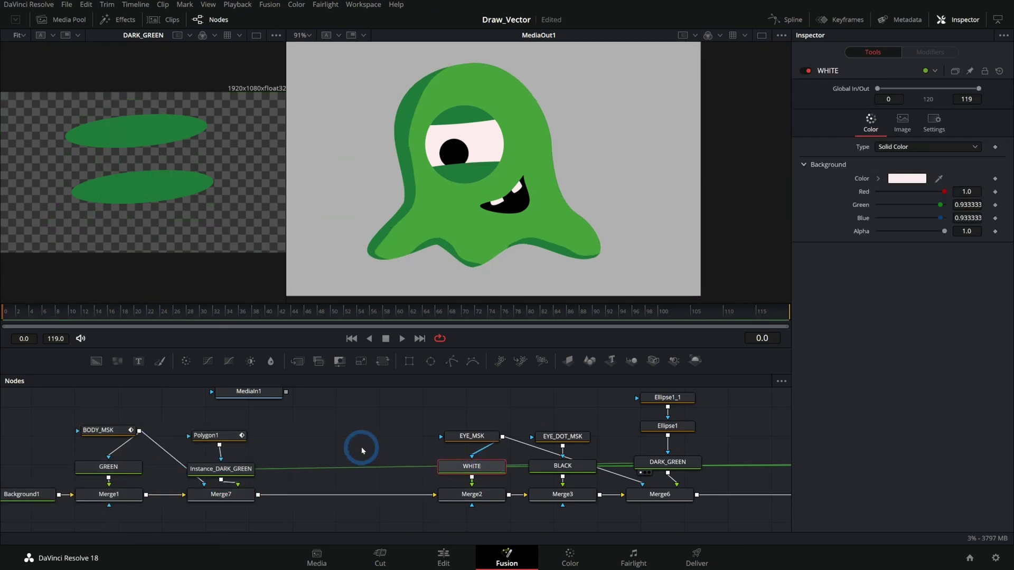
click(332, 452)
key(ctrl+shift+v)
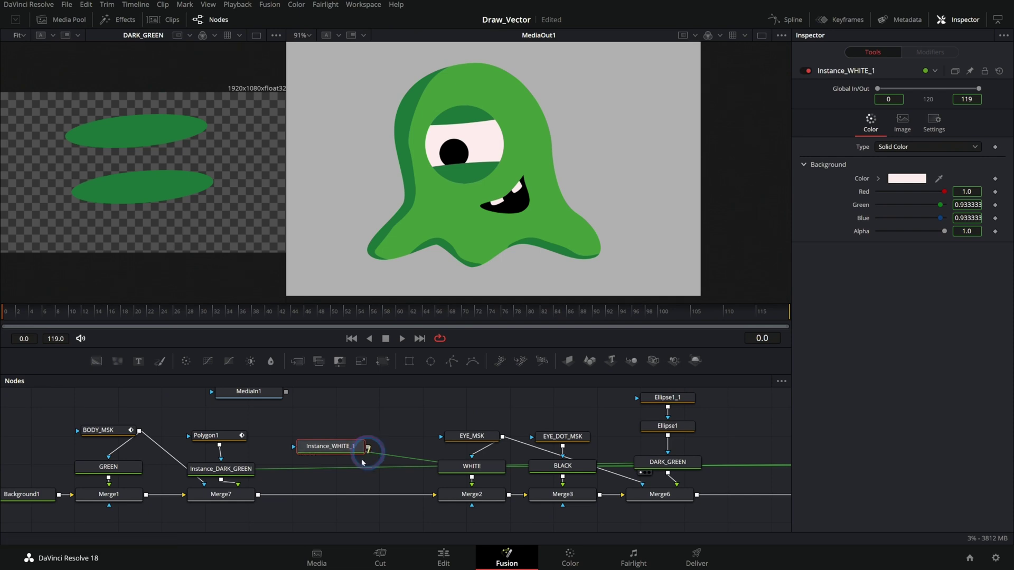
mouse_move(368, 450)
mouse_down()
mouse_move(258, 495)
mouse_move(353, 457)
mouse_up()
drag(430, 361, 356, 459)
Shape the new ellipse into a head highlight about 0.068 wide and 0.028 high, rotated about -31°, centered near X 0.566, Y 0.813
drag(584, 168, 497, 94)
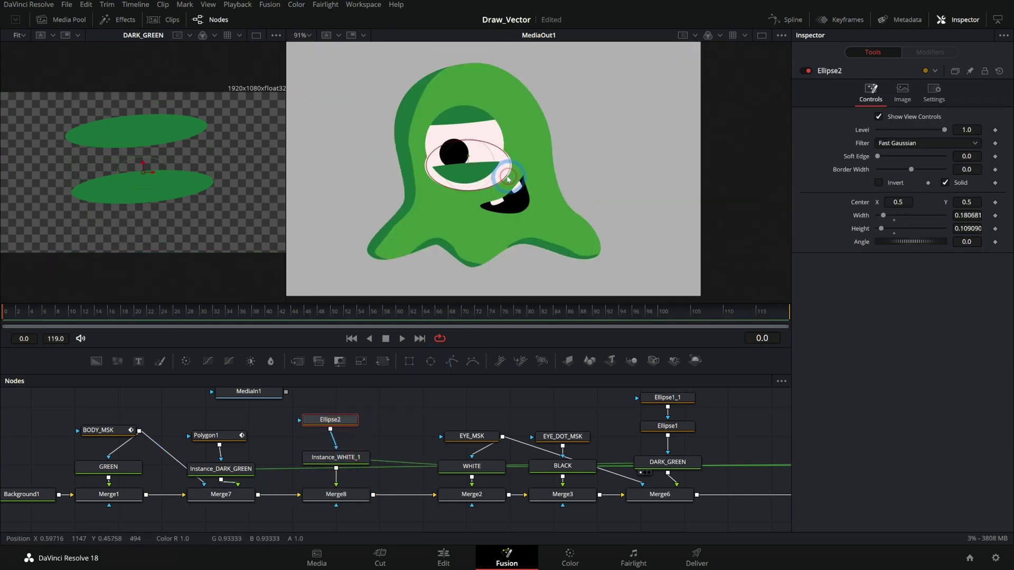
scroll(507, 101, up, 4)
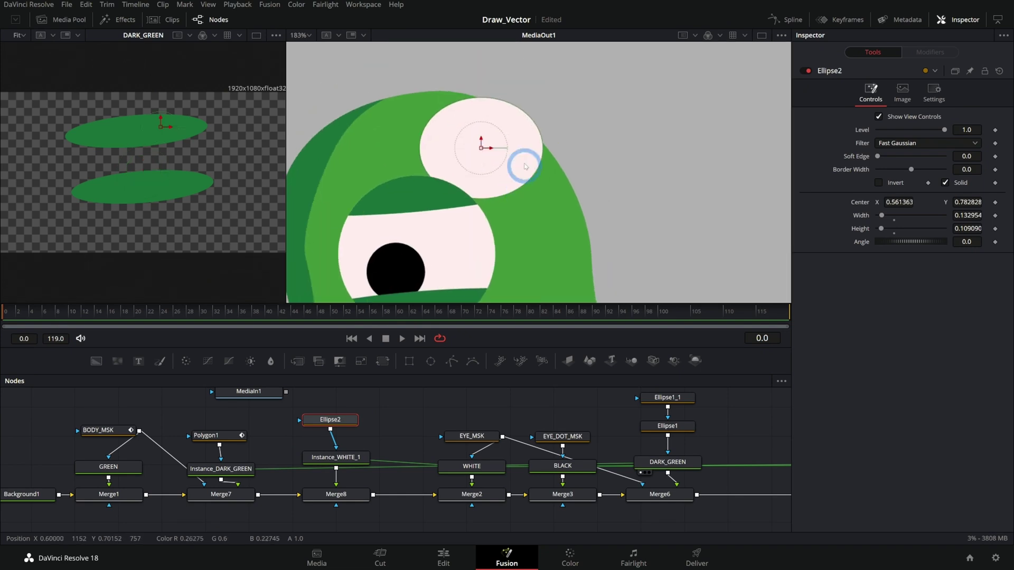
drag(523, 166, 488, 132)
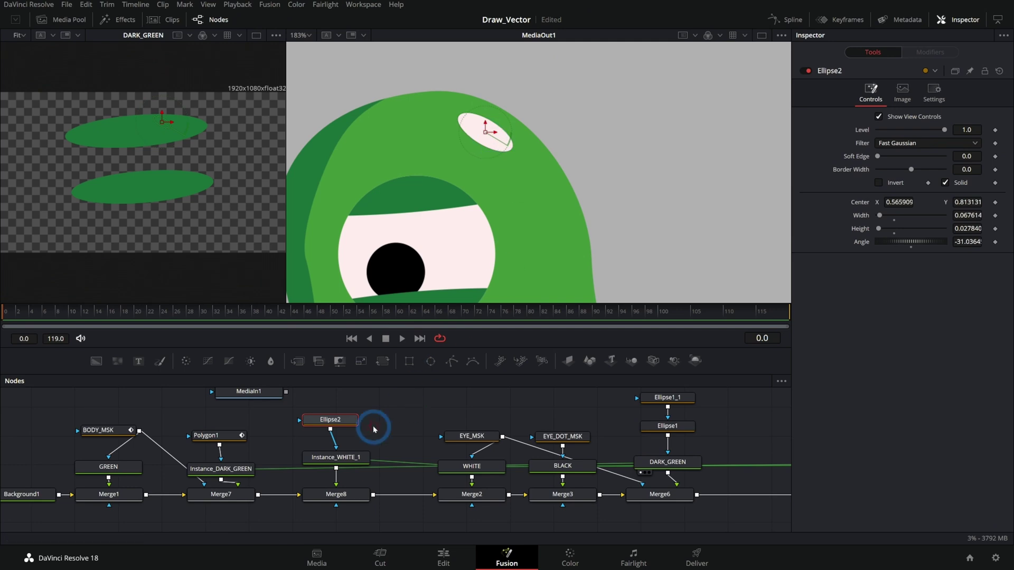
Duplicate the highlight ellipse mask and make the copy a smaller spot about 0.027 by 0.018, centered near X 0.607, Y 0.745
key(ctrl+c)
key(ctrl+v)
drag(338, 424, 338, 403)
drag(516, 137, 561, 199)
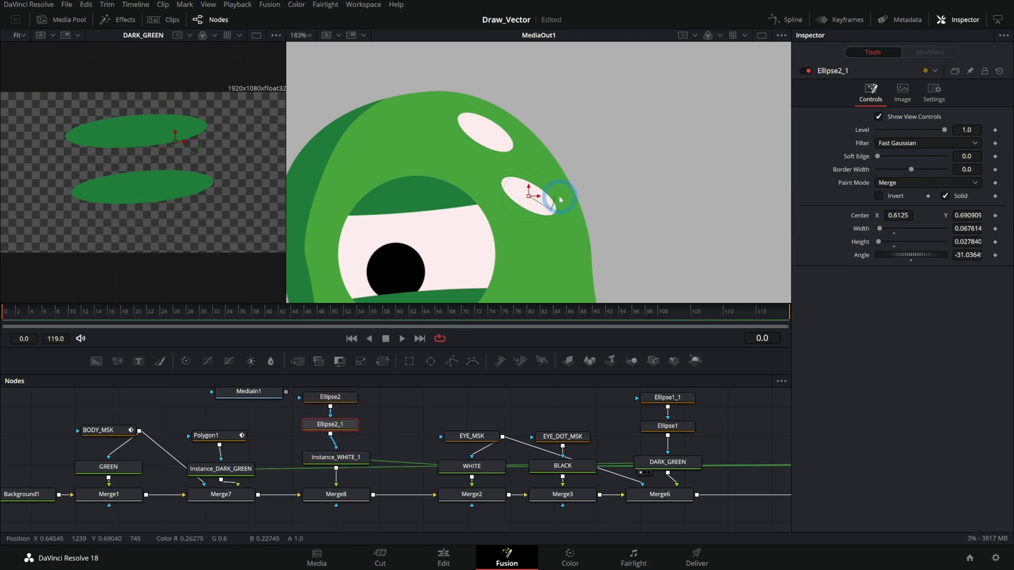
scroll(557, 208, down, 5)
click(661, 494)
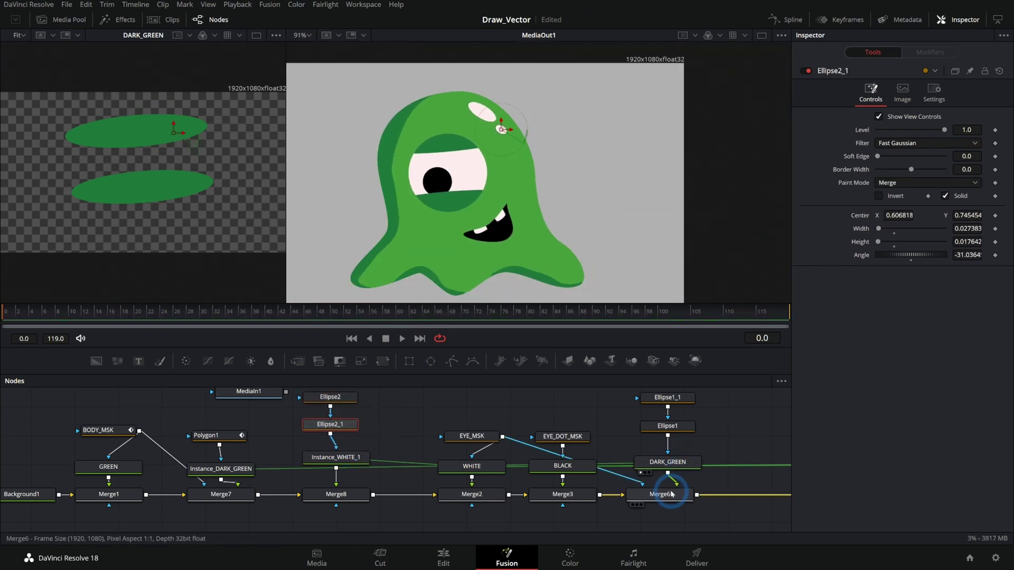
Recolor the body shadow's DARK_GREEN instance to teal with Green 0.378 and Blue 0.378
drag(613, 398, 481, 390)
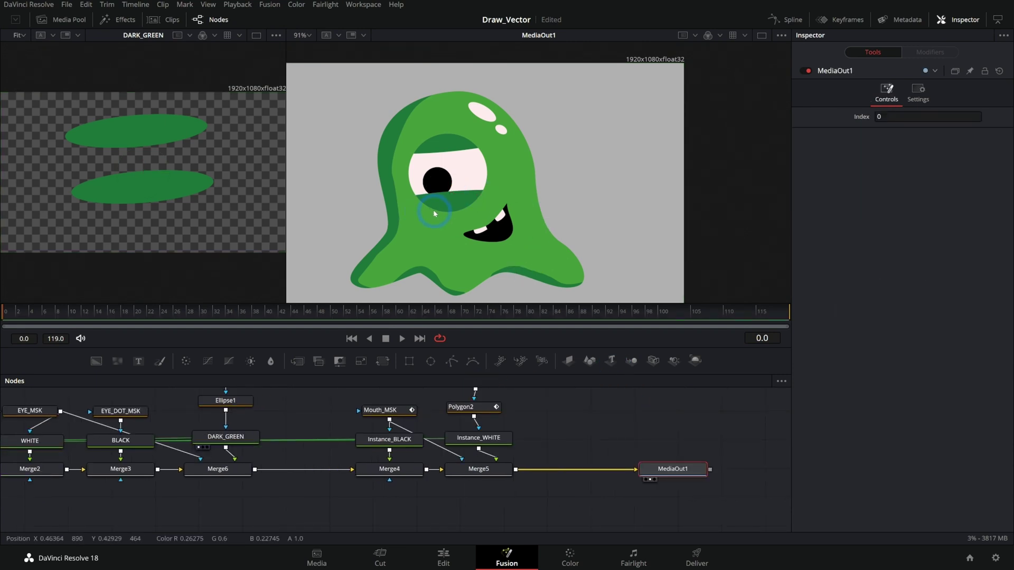
scroll(434, 213, up, 3)
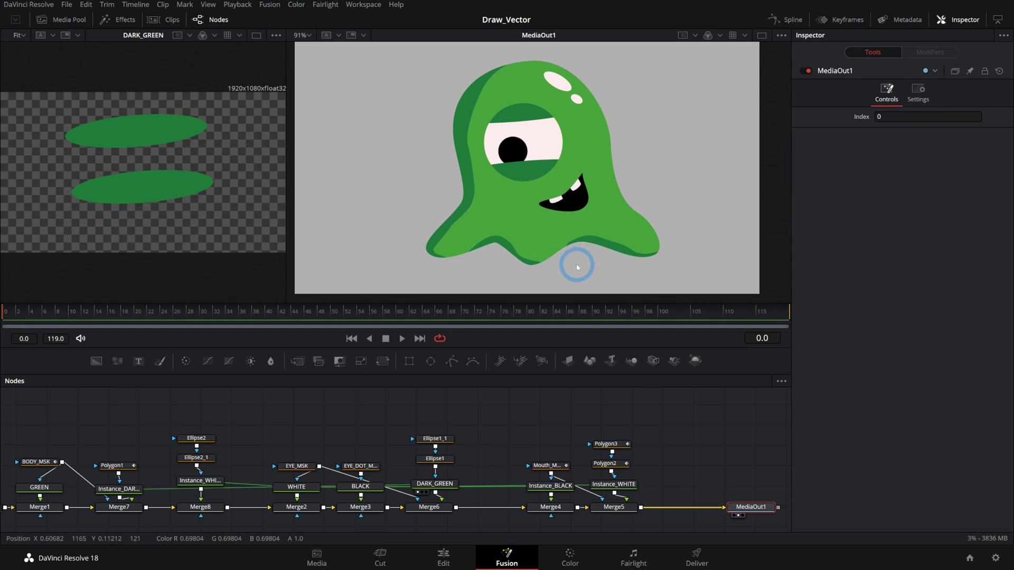
drag(256, 423, 336, 422)
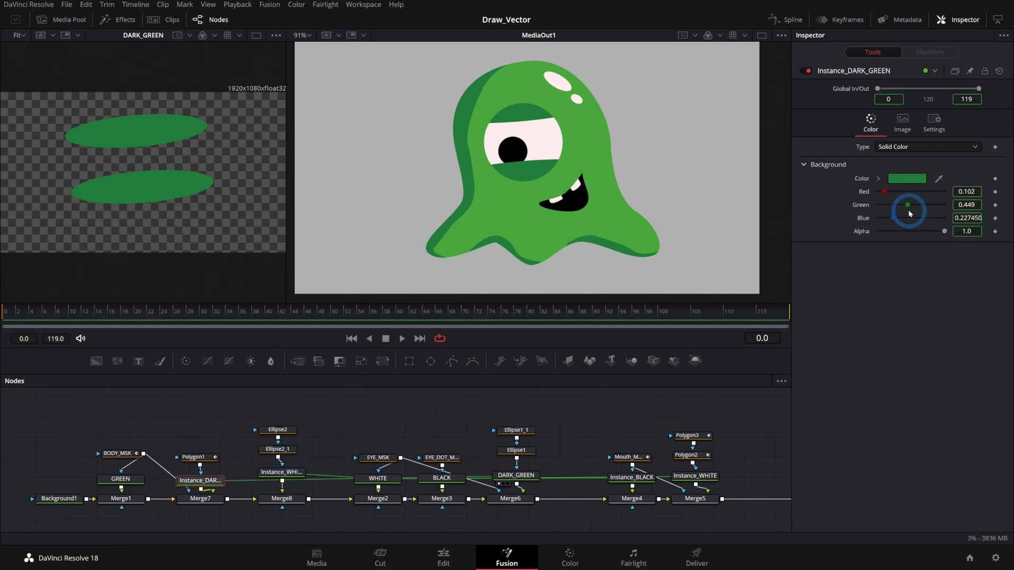
mouse_move(907, 205)
mouse_down()
mouse_move(896, 206)
mouse_move(902, 218)
mouse_move(902, 205)
mouse_up()
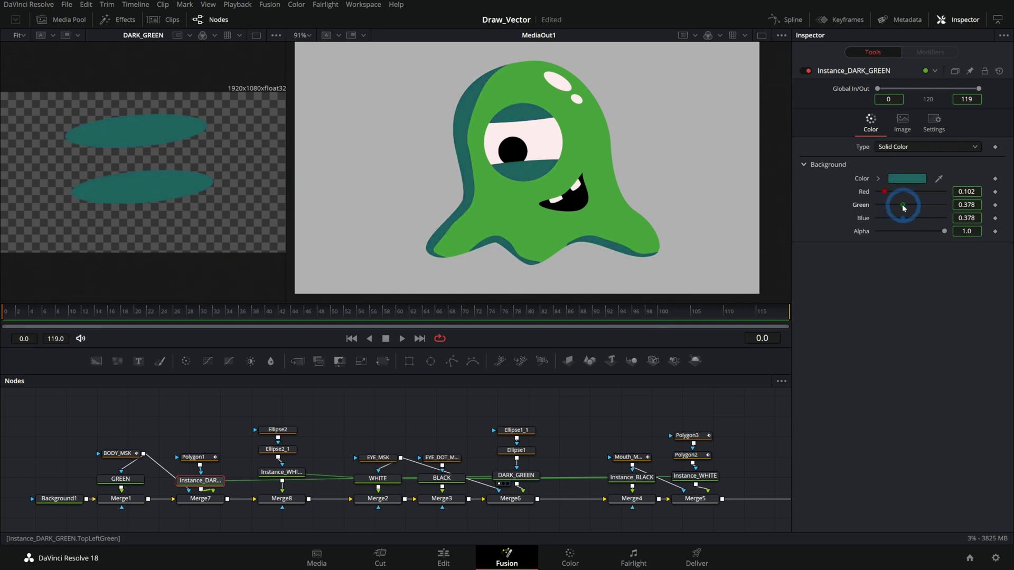
Recolor the GREEN body background to blue with Green 0.472 and Blue 0.669
click(120, 479)
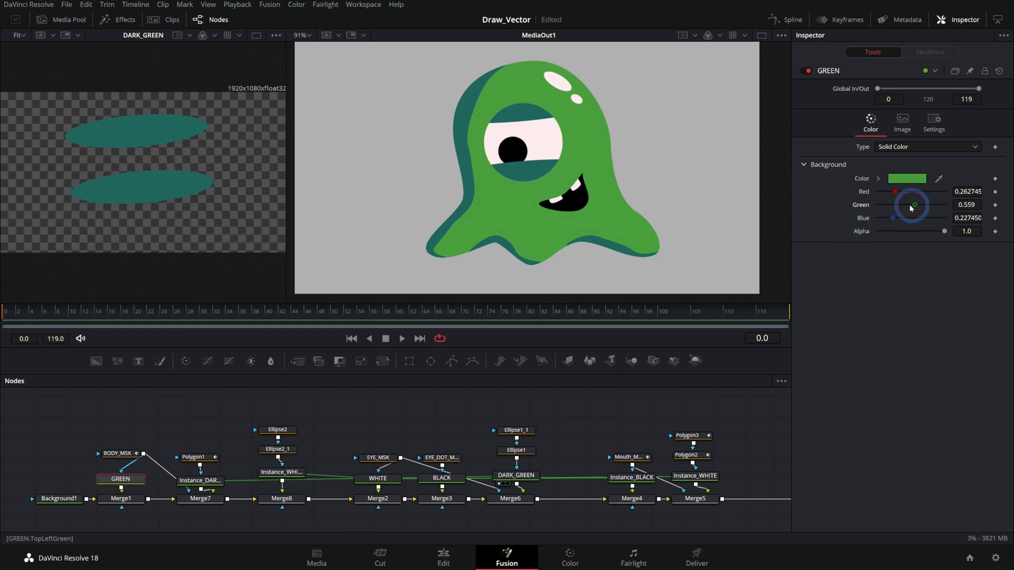
mouse_move(910, 209)
mouse_down()
mouse_move(901, 214)
mouse_move(924, 207)
mouse_up()
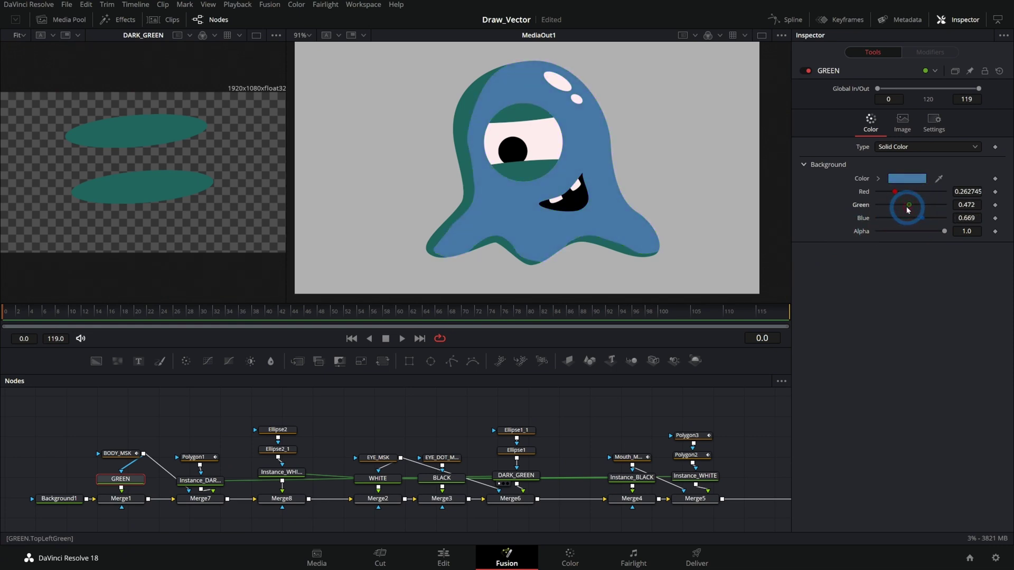
click(518, 190)
click(235, 476)
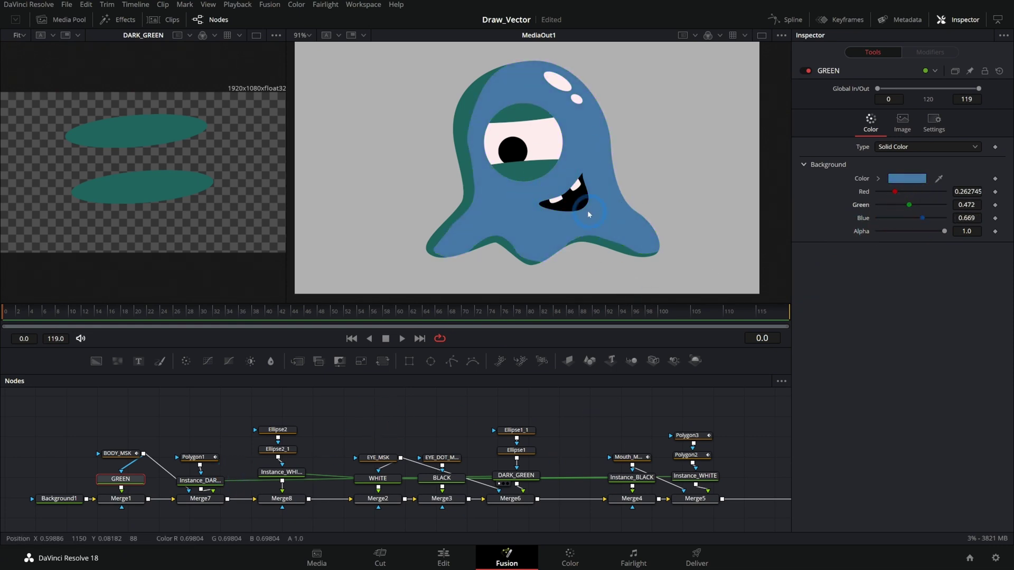